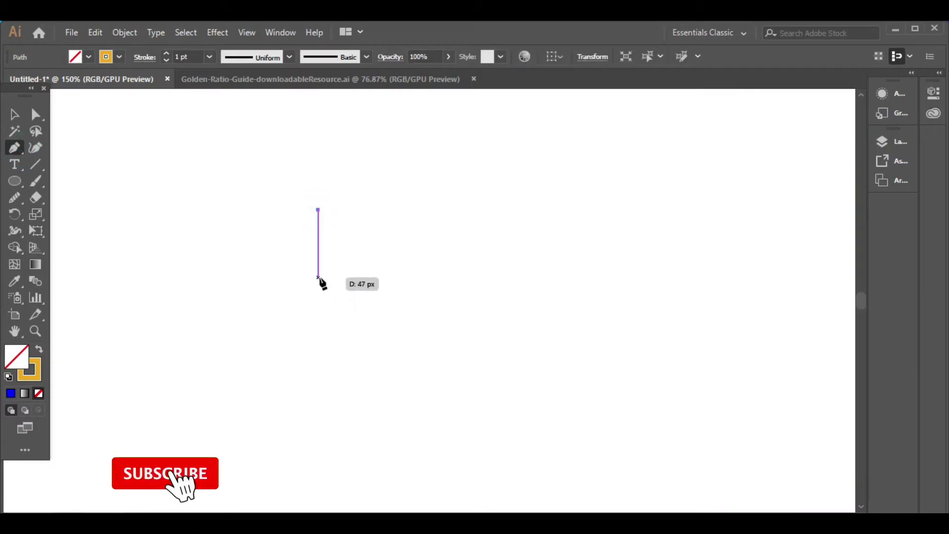
- Draw a closed head outline with straight sides, a bottom point and a curved top
click(318, 278)
click(385, 324)
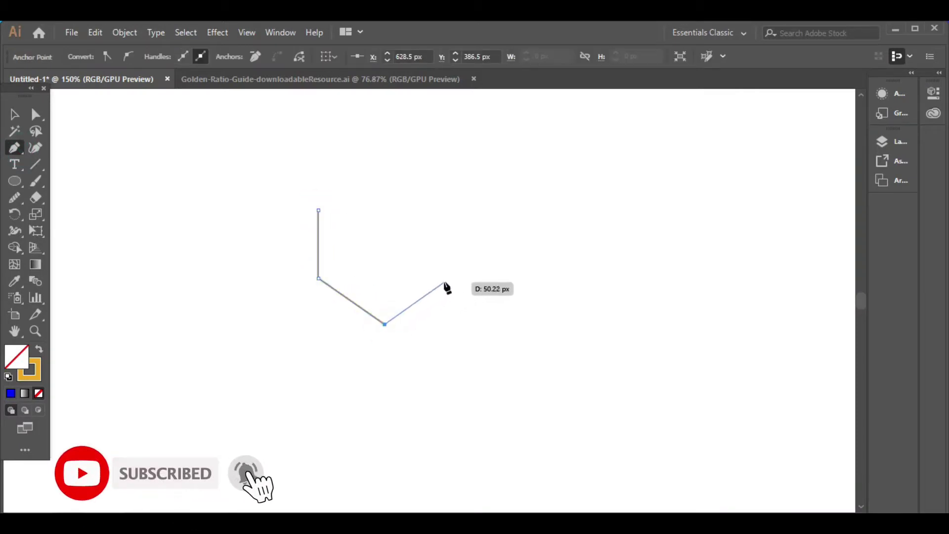
click(447, 280)
click(446, 204)
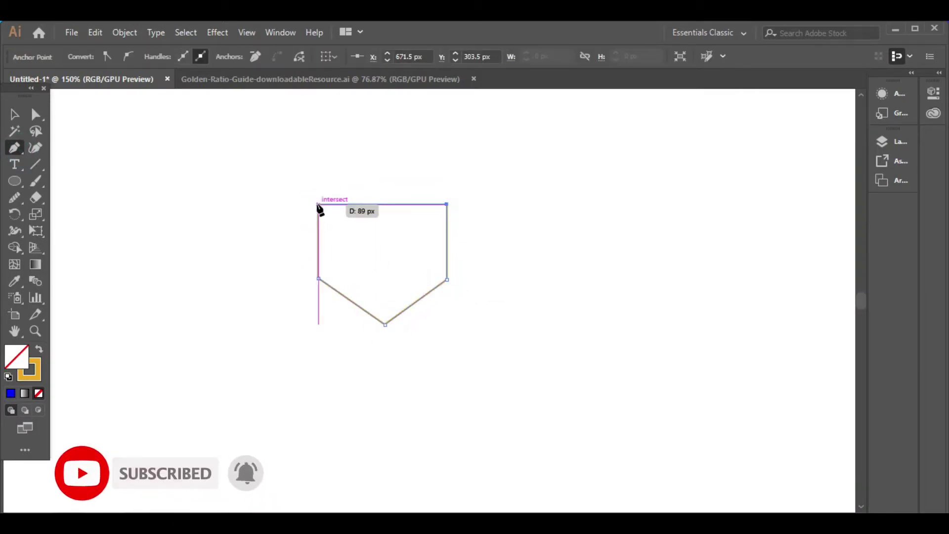
drag(318, 210, 307, 225)
key(v)
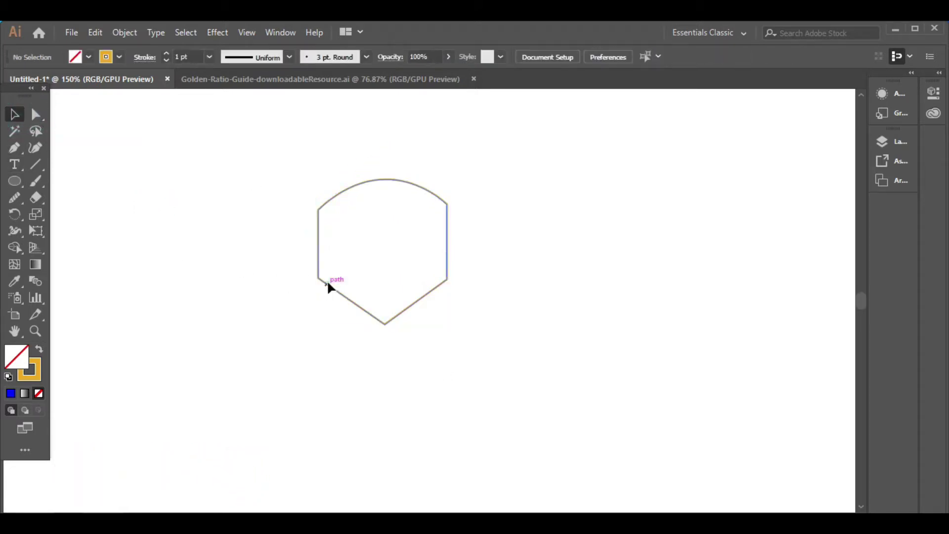
- Round the head's bottom corners with corner widgets, then shift the head right
key(a)
drag(330, 267, 341, 262)
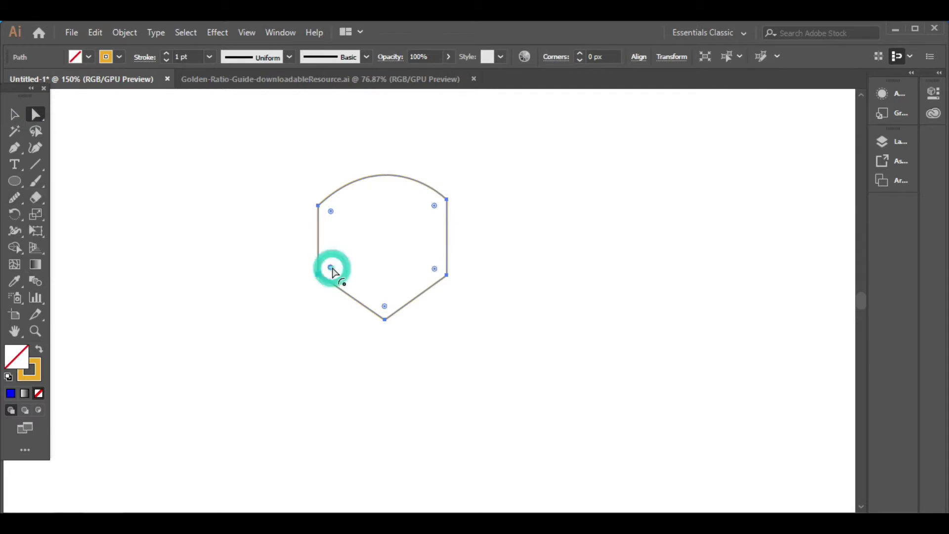
drag(434, 271, 417, 263)
drag(385, 306, 382, 304)
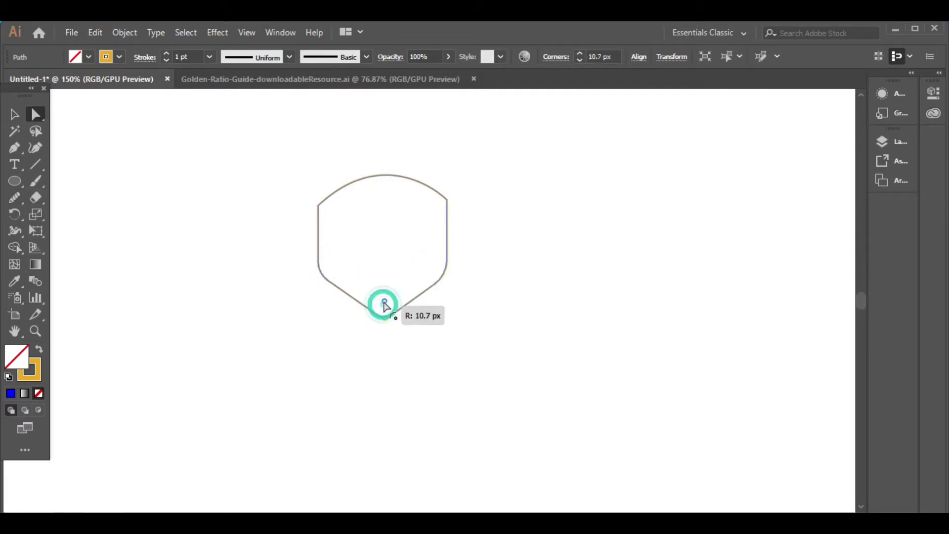
key(v)
click(262, 259)
drag(443, 278, 476, 281)
- Give the head a black stroke and an orange swatch fill
click(119, 56)
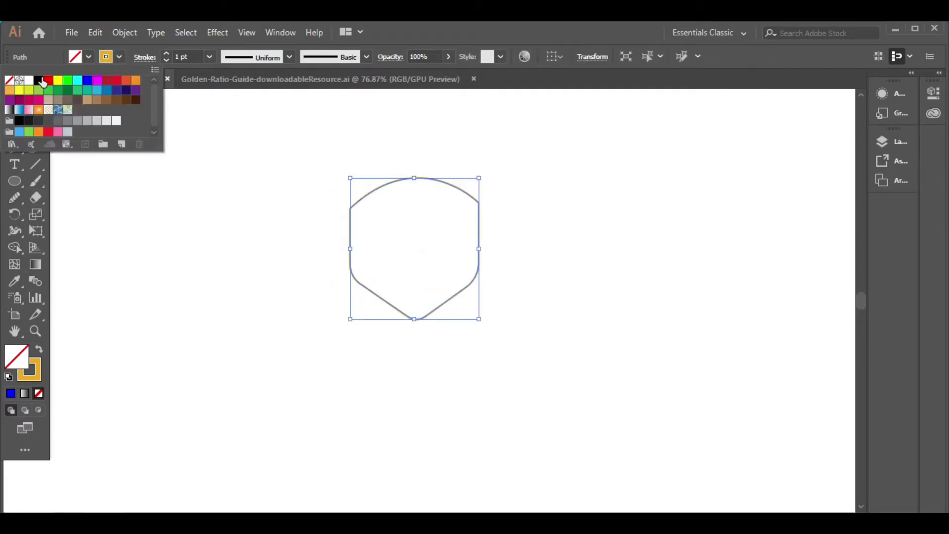
click(30, 80)
click(89, 58)
click(87, 101)
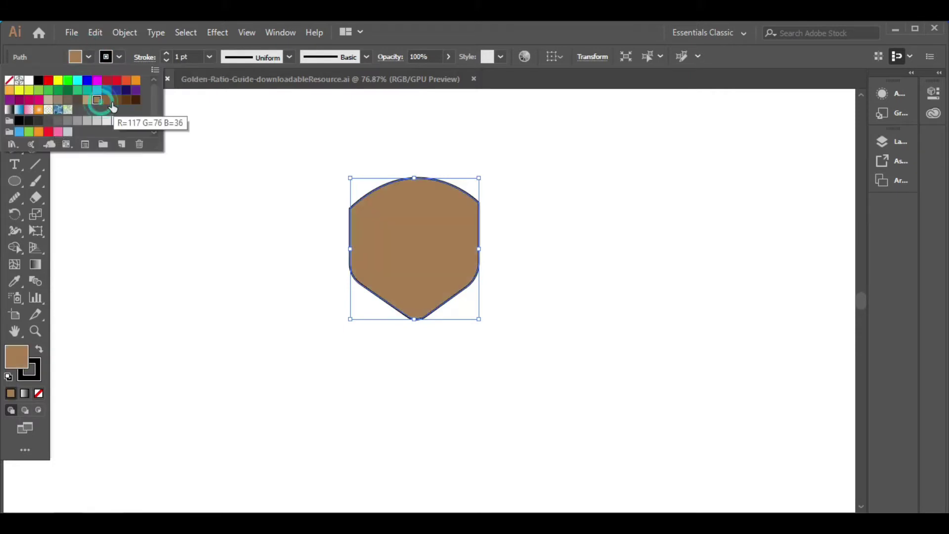
click(8, 90)
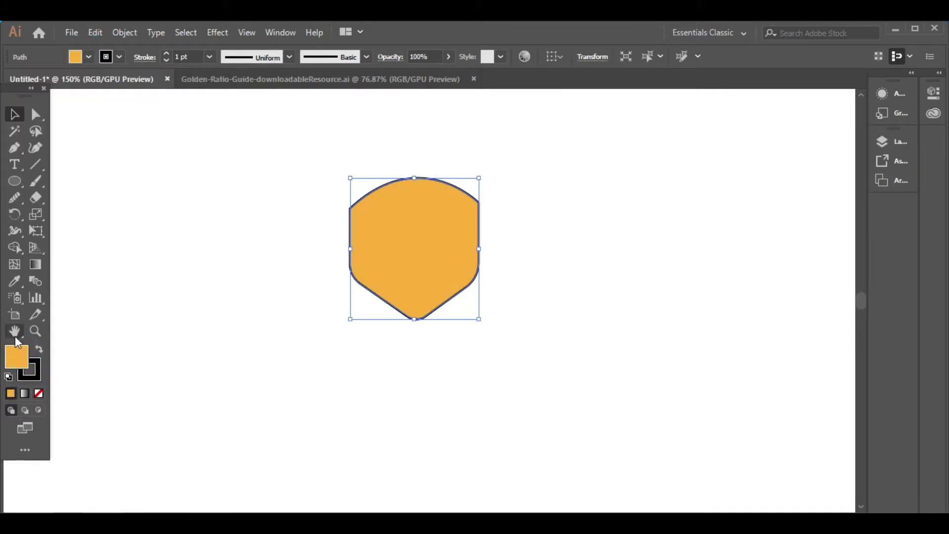
- Refine the head fill in the Color Picker to a warm light-orange skin tone
double_click(12, 363)
click(285, 160)
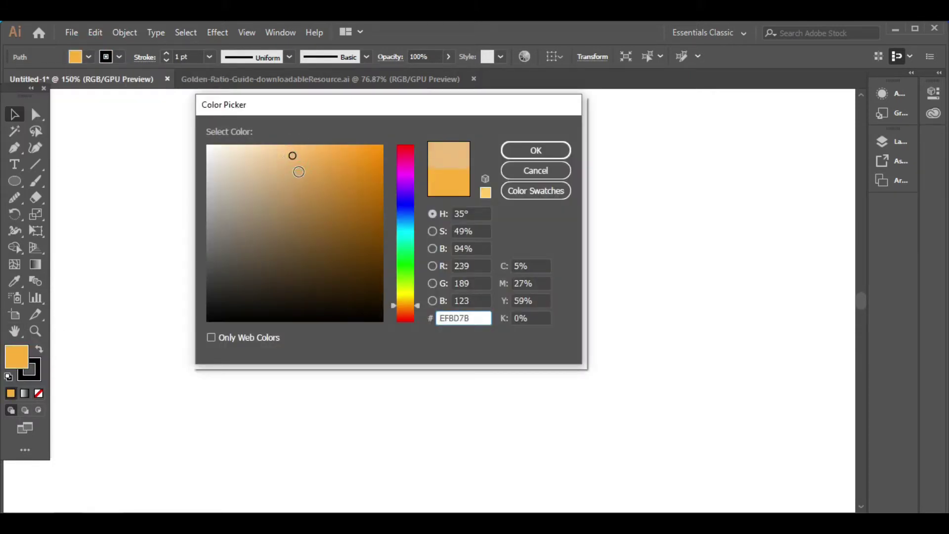
click(276, 158)
click(271, 144)
click(536, 150)
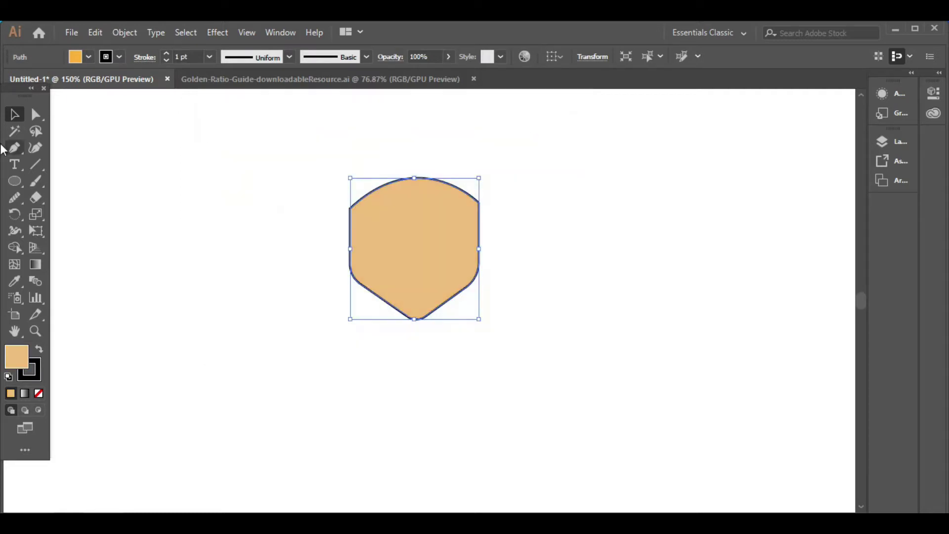
click(260, 208)
click(395, 282)
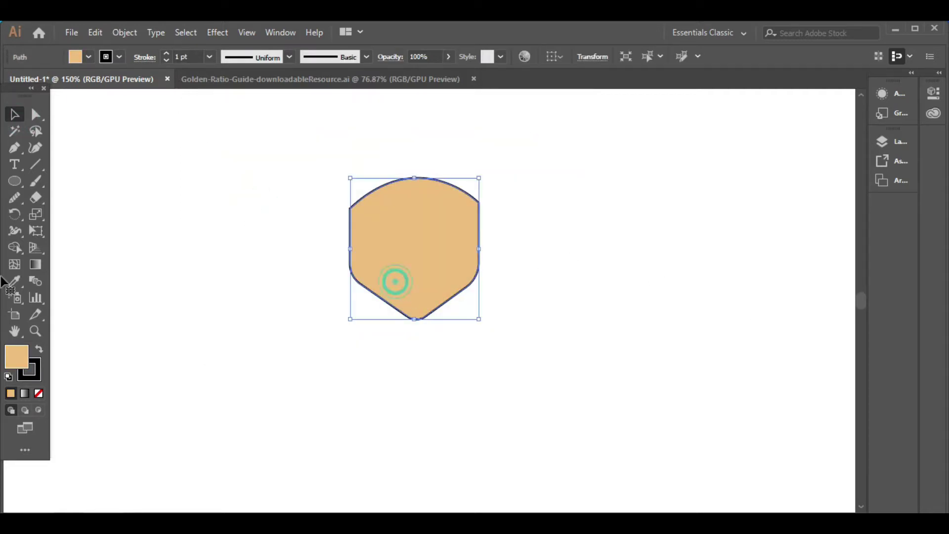
double_click(10, 366)
click(323, 149)
click(521, 150)
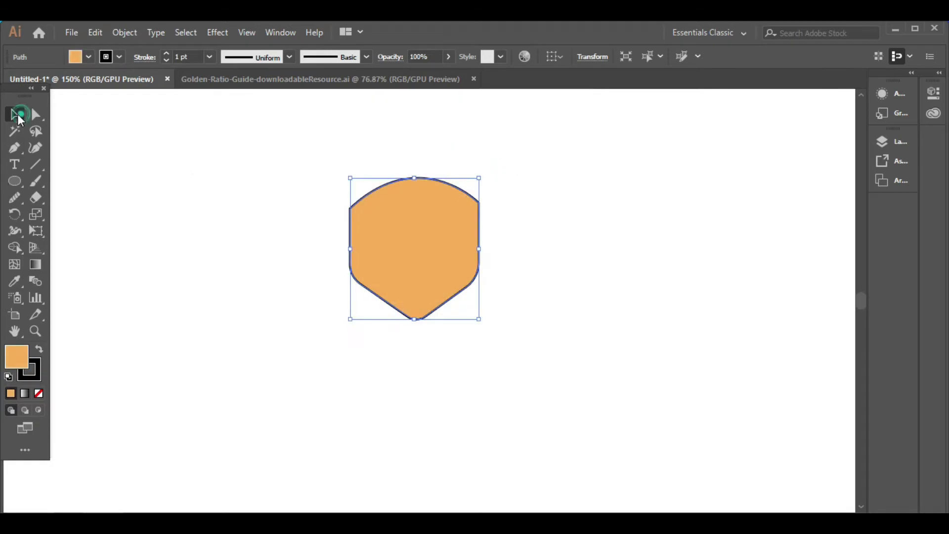
click(192, 174)
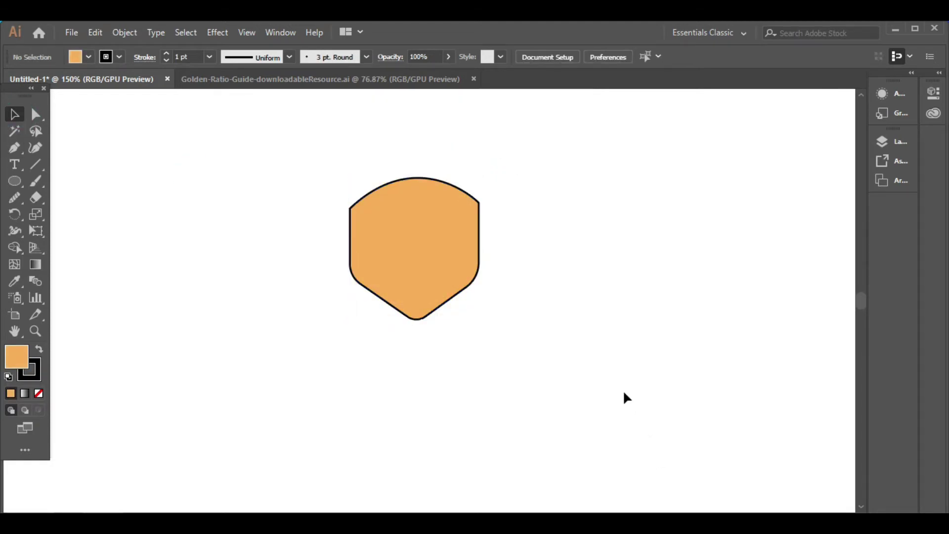
- Draw a wavy open hairline path from the head's right edge across its top using the Pen and Curvature tools
drag(16, 148, 64, 147)
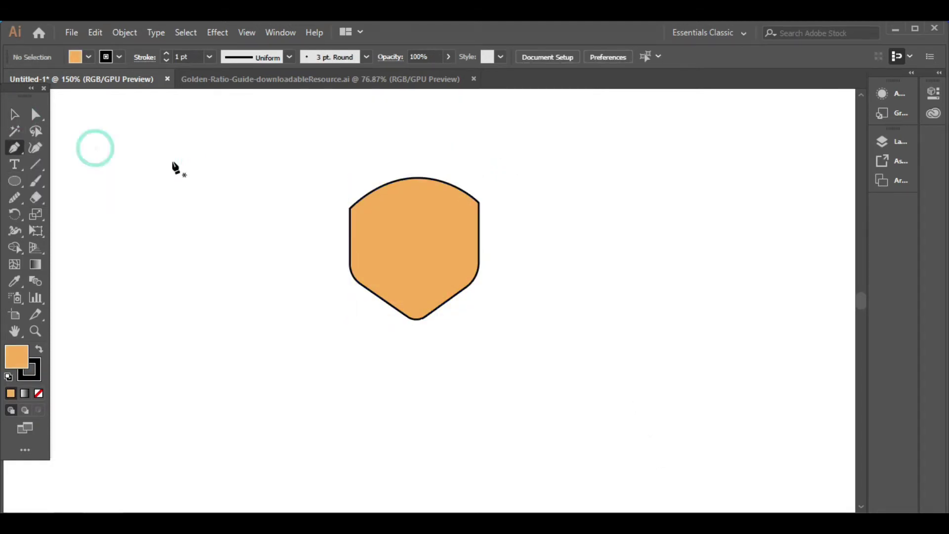
click(479, 230)
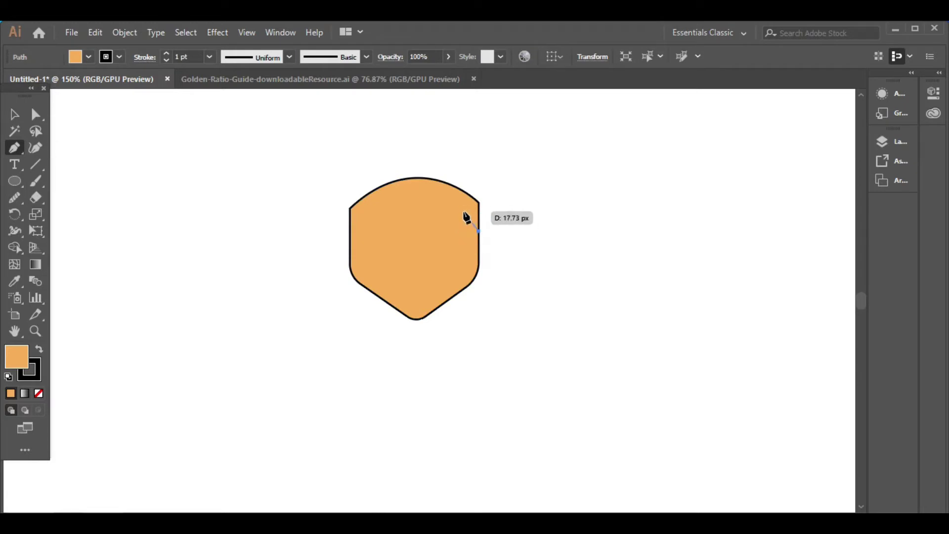
drag(461, 211, 468, 215)
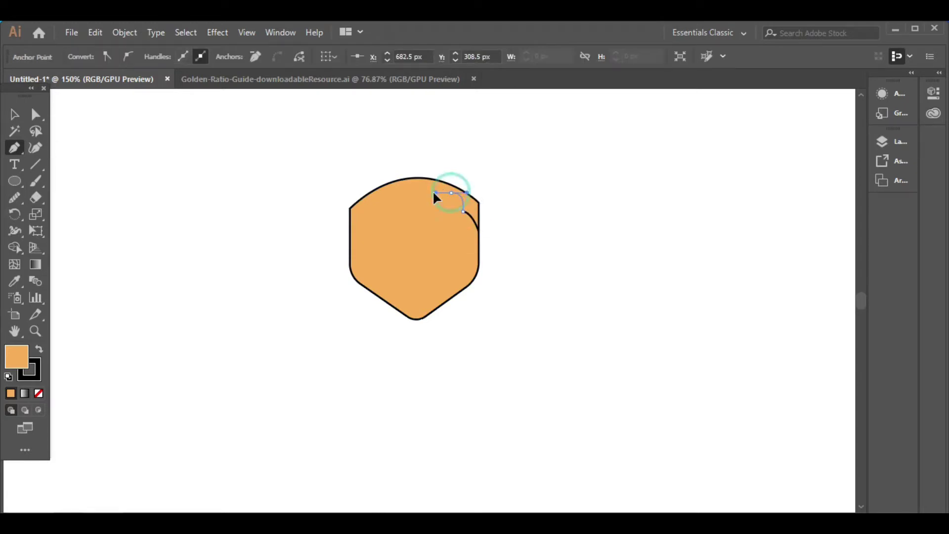
click(35, 147)
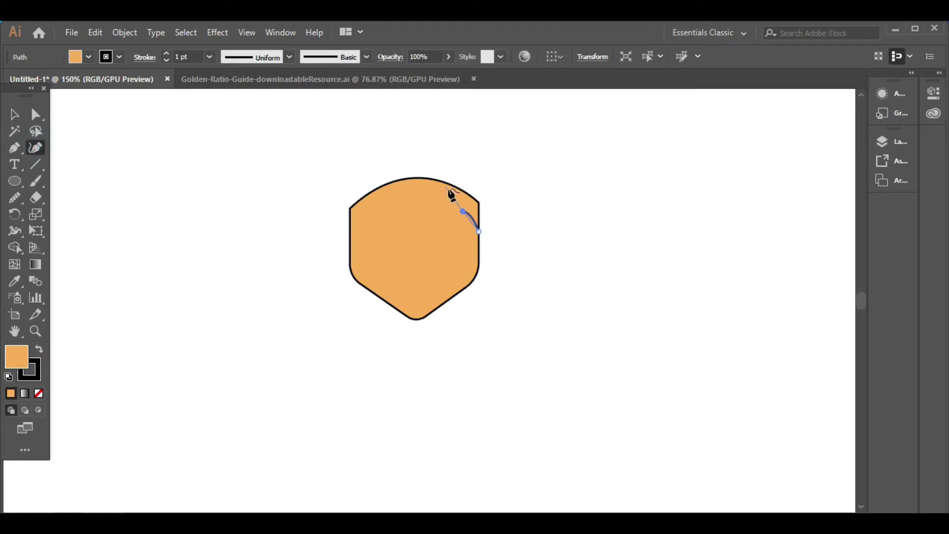
key(Escape)
click(14, 147)
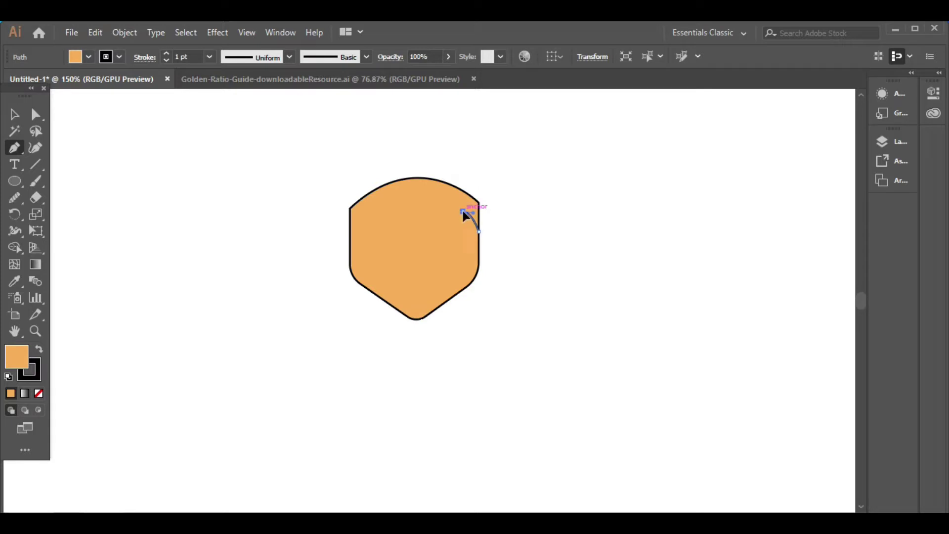
drag(462, 211, 452, 199)
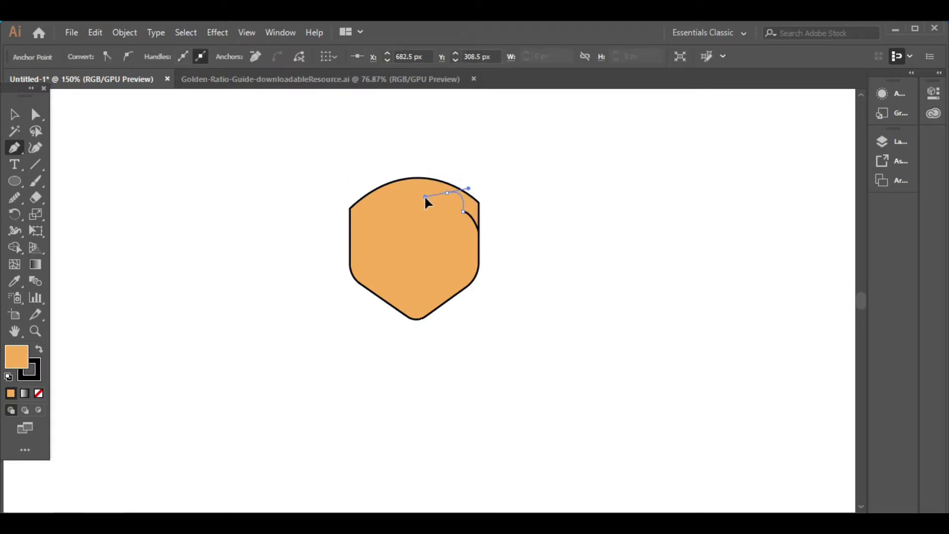
click(33, 149)
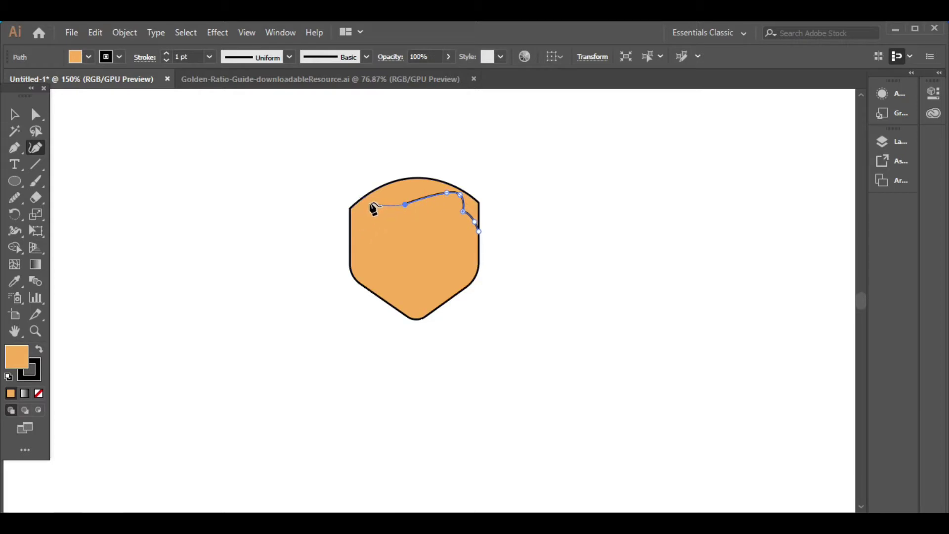
key(Escape)
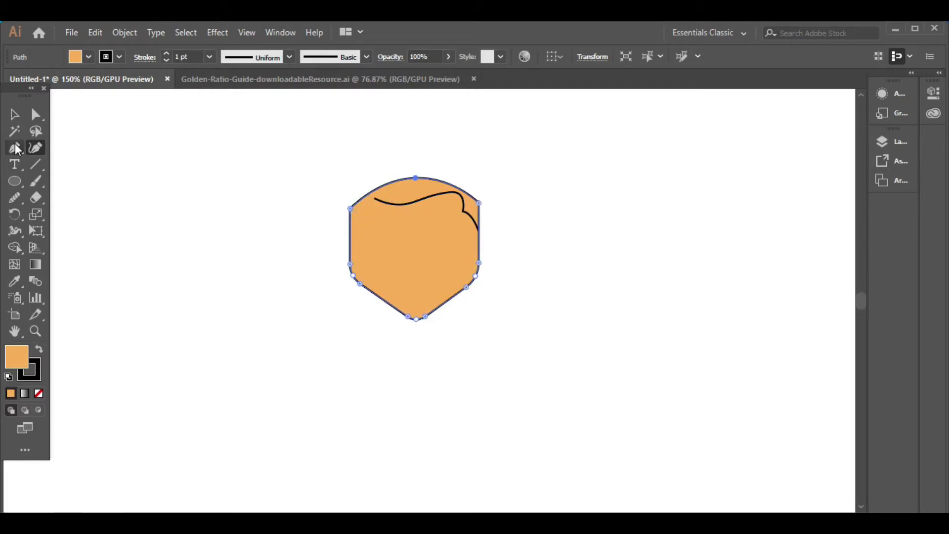
click(14, 147)
- Extend the hairline into the hair shape with a pointed spike on the left
click(375, 199)
mouse_move(350, 232)
mouse_down()
mouse_move(342, 263)
mouse_move(338, 182)
mouse_move(356, 199)
mouse_up()
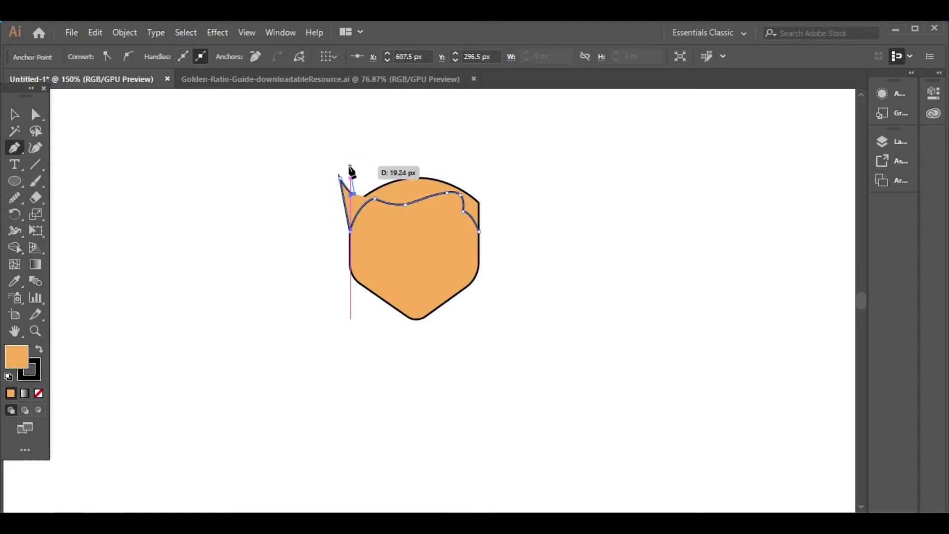
drag(349, 163, 450, 170)
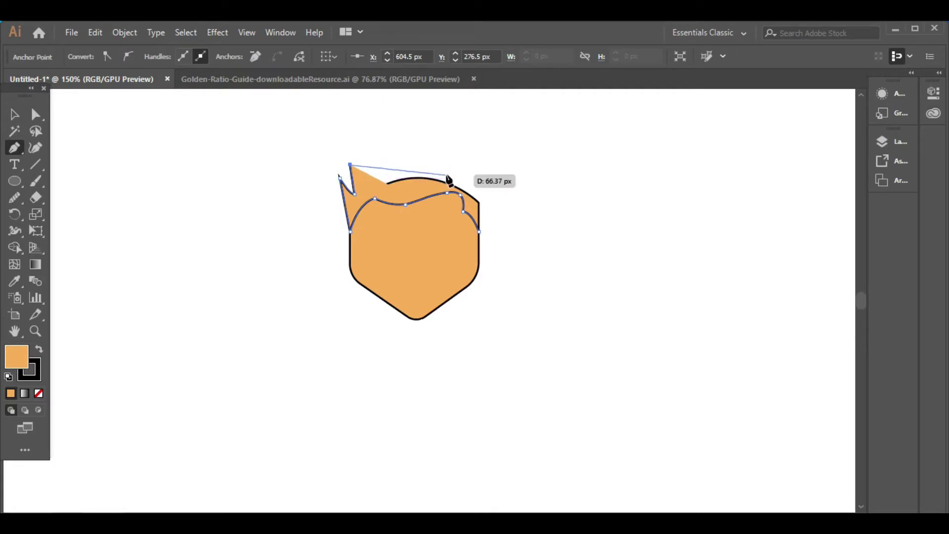
key(ctrl+z)
drag(354, 195, 349, 155)
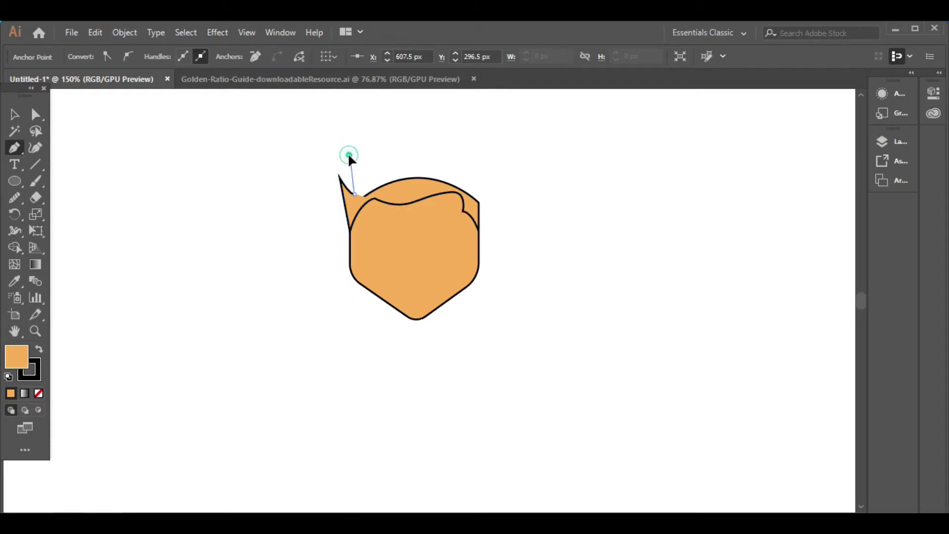
click(350, 155)
mouse_move(376, 175)
mouse_down()
mouse_move(445, 171)
mouse_move(447, 157)
mouse_up()
- Add the right-hand hair spike and close the hair path
ctrl+click(470, 189)
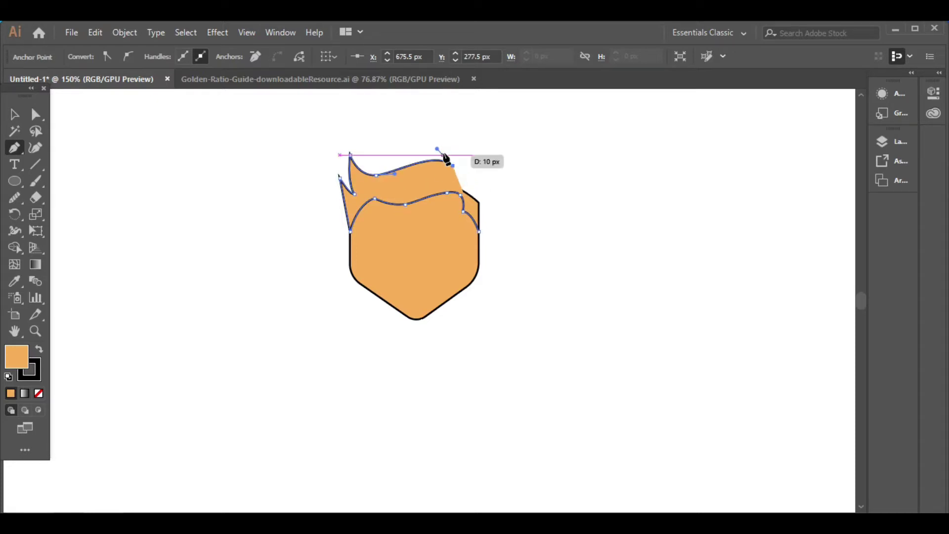
click(479, 197)
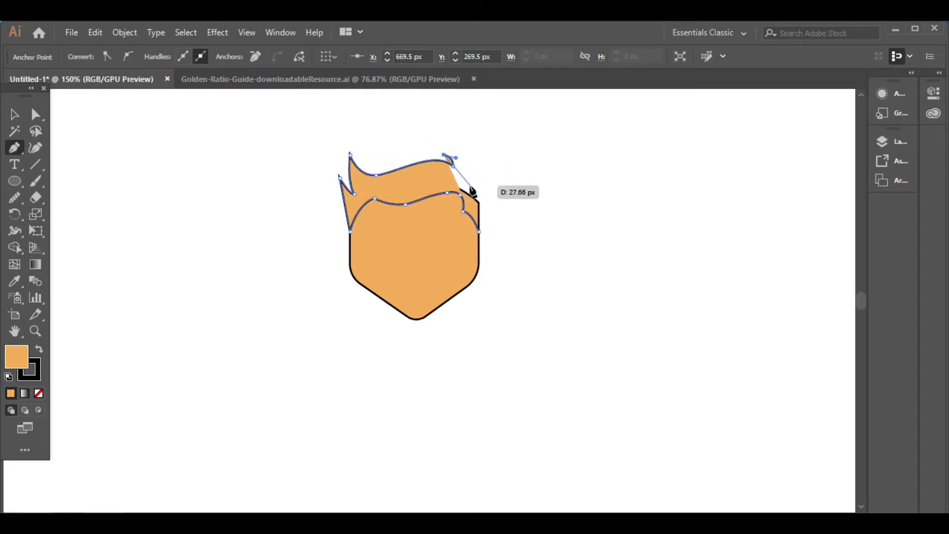
drag(466, 188, 464, 225)
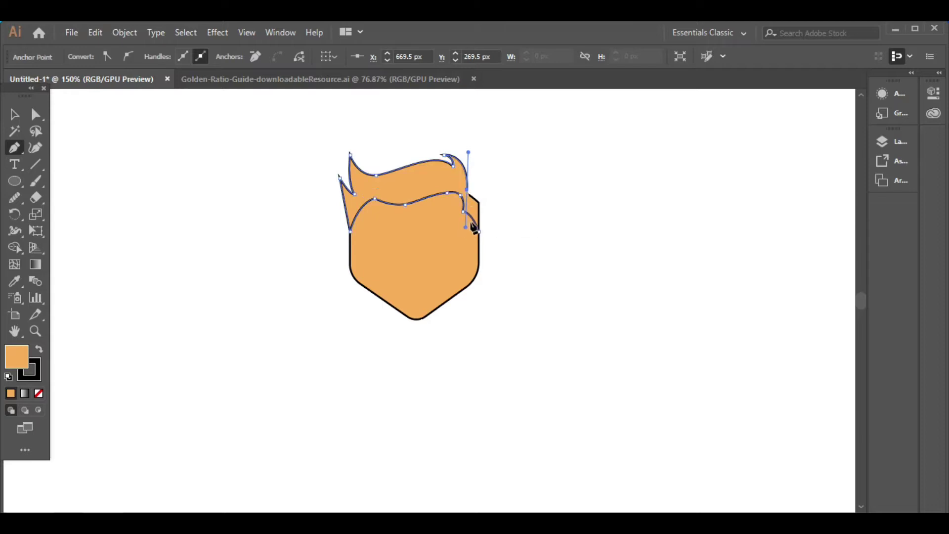
ctrl+click(488, 182)
drag(490, 185, 486, 179)
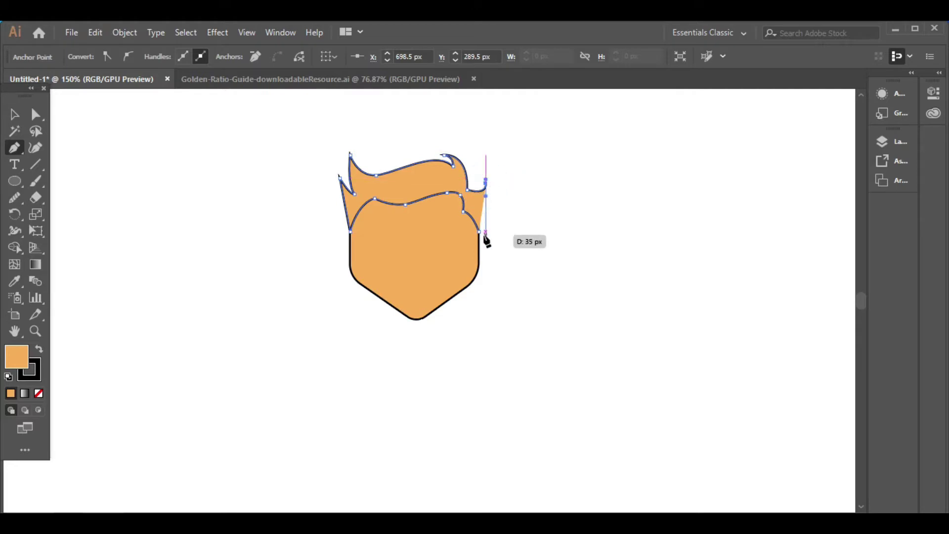
click(481, 232)
- Fill the hair with near-black and set its stroke to None
key(v)
click(393, 196)
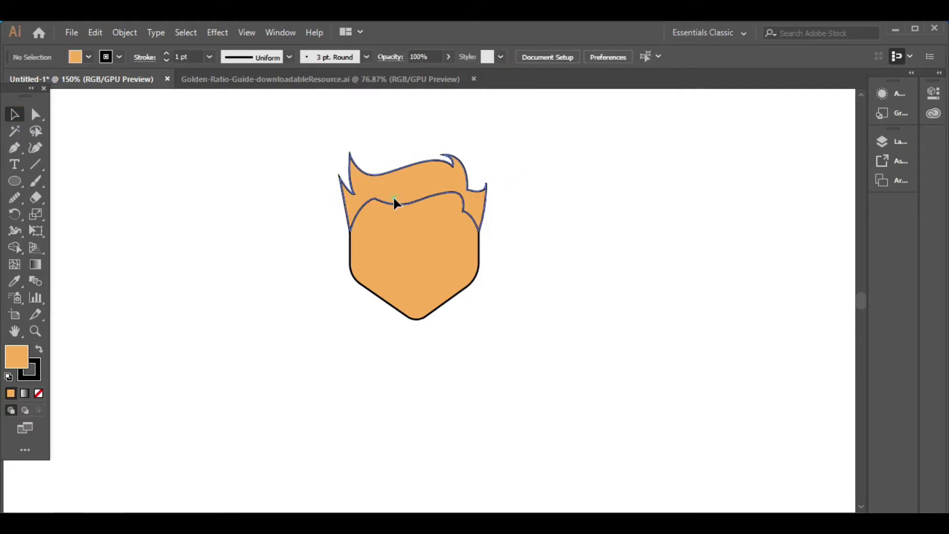
click(90, 56)
click(28, 121)
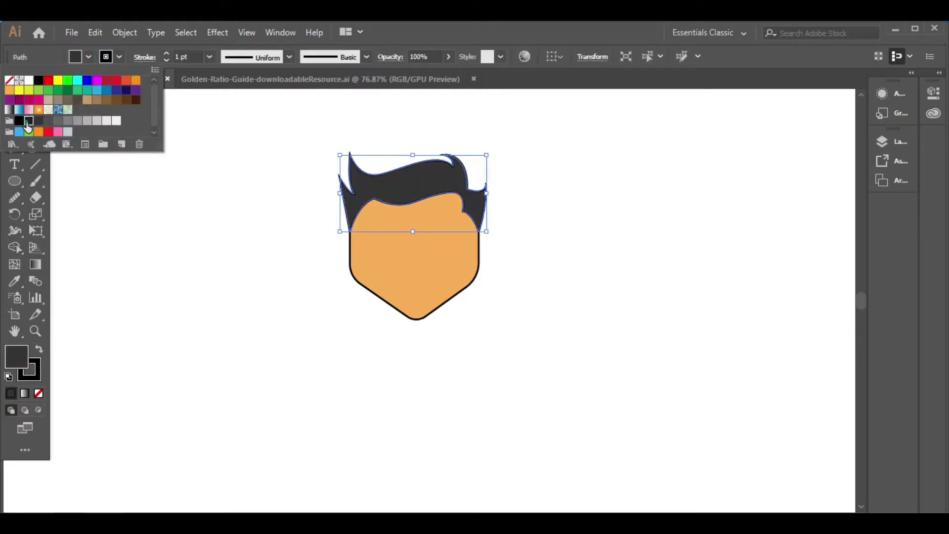
click(118, 56)
click(9, 80)
click(262, 236)
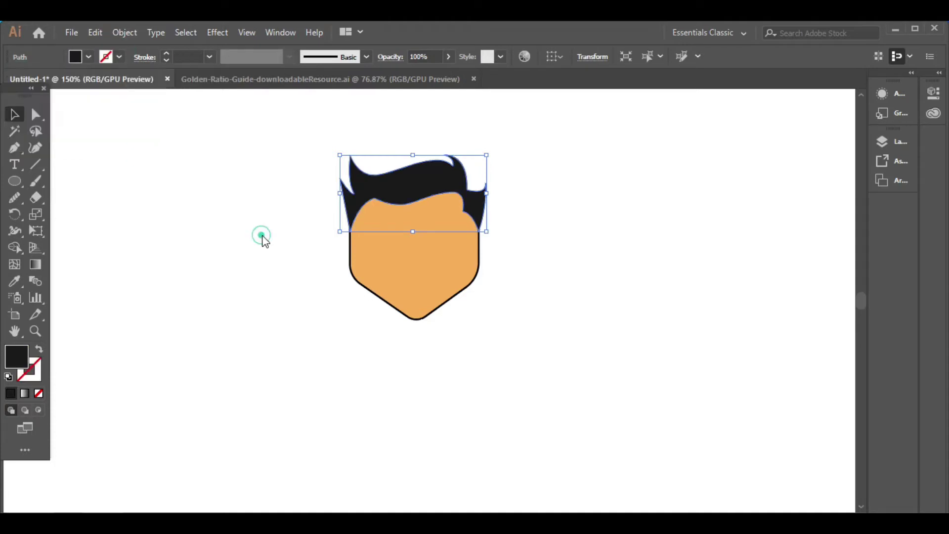
click(543, 300)
click(367, 184)
click(64, 148)
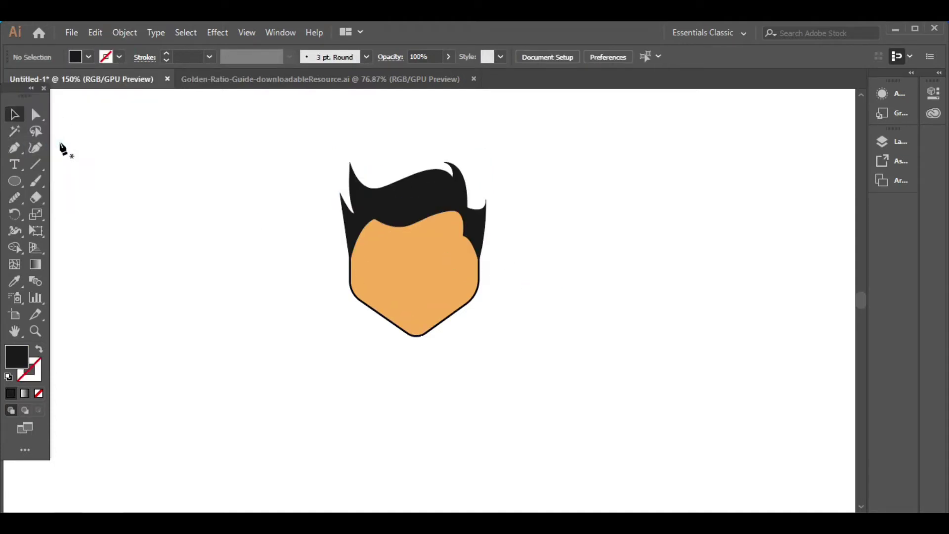
click(14, 147)
- Draw a closed highlight strand curving up across the top of the hair
alt+scroll(400, 219, up, 2)
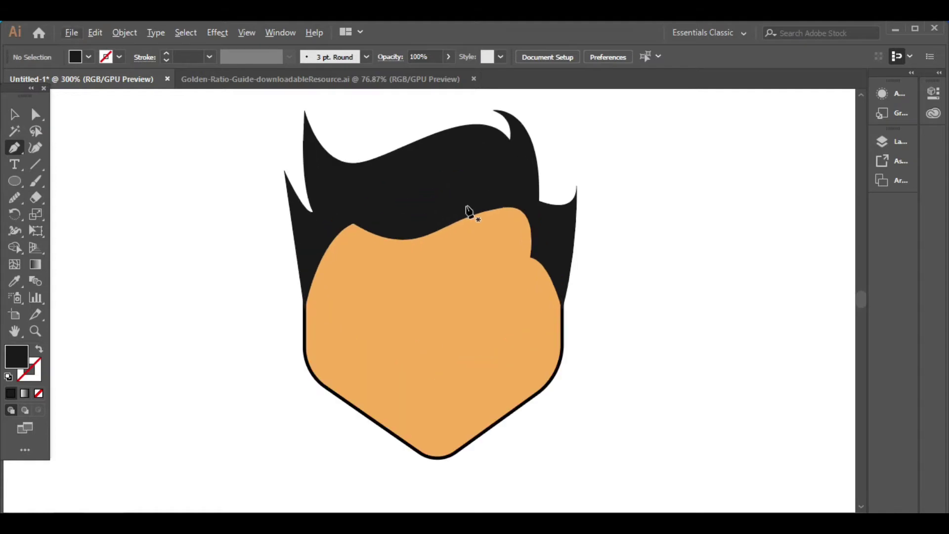
click(454, 210)
drag(439, 148, 457, 148)
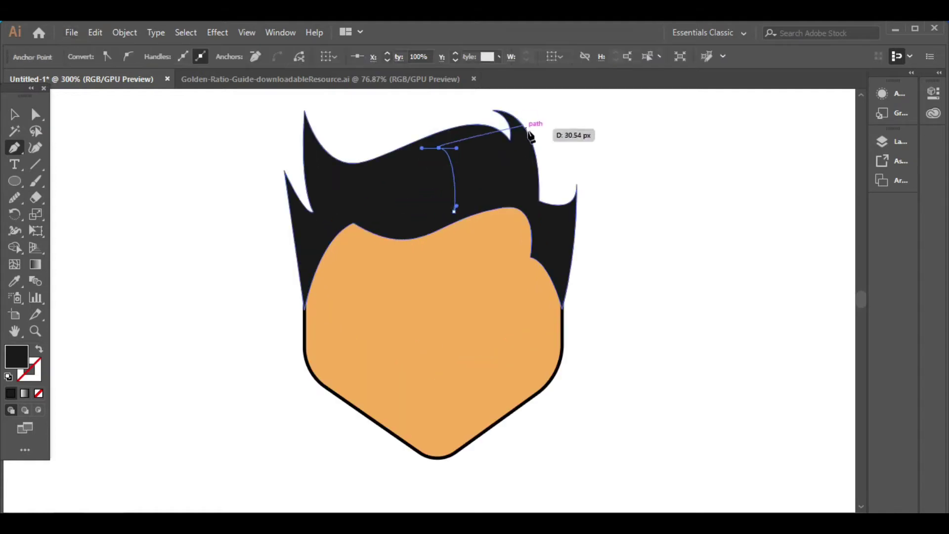
drag(494, 182, 493, 213)
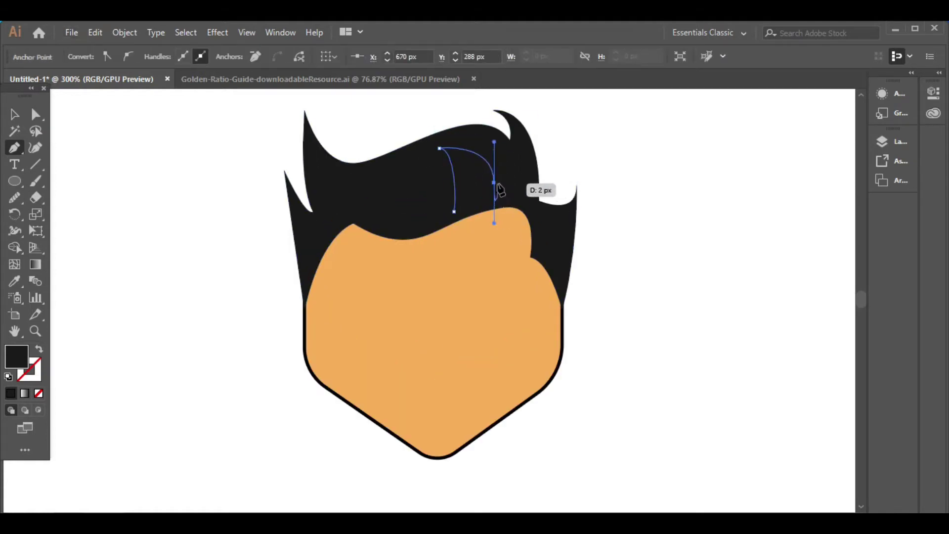
drag(503, 154, 499, 139)
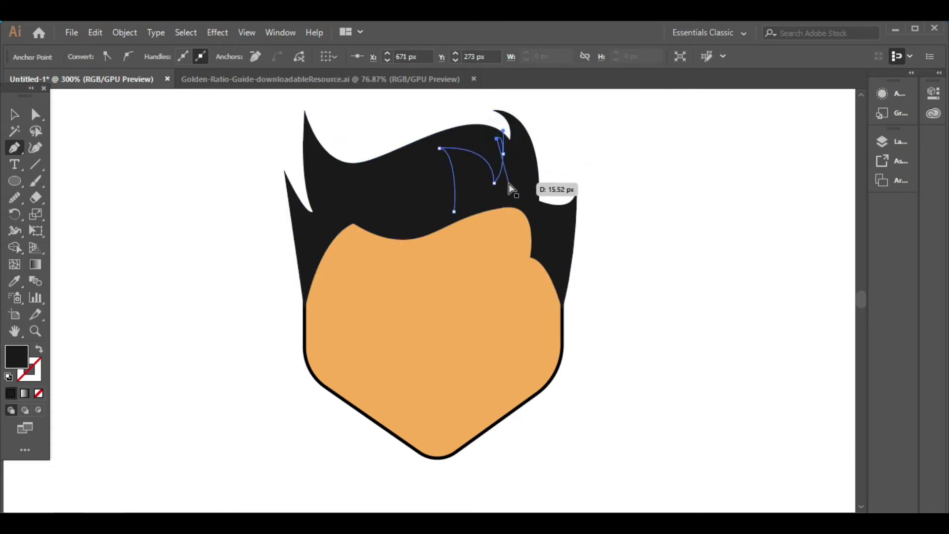
key(ctrl+z)
key(ctrl+z)
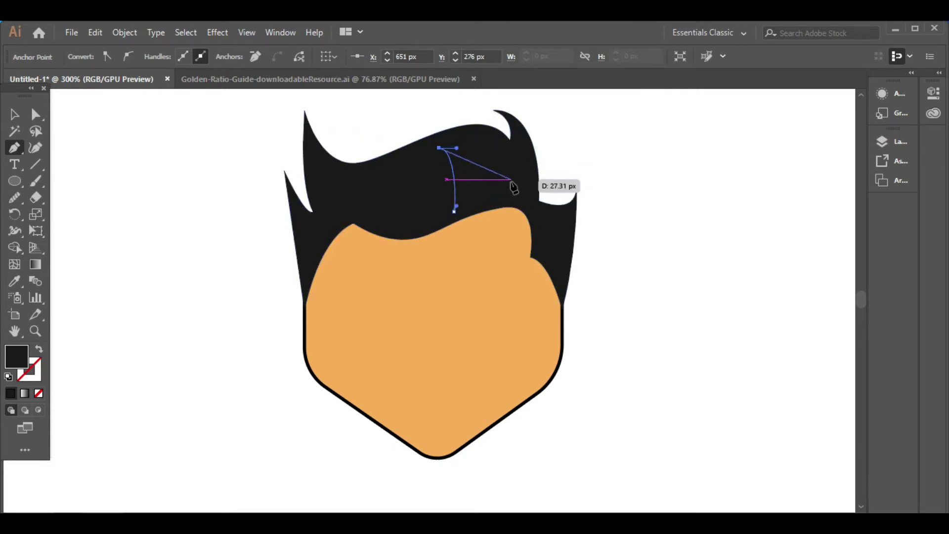
drag(504, 187, 508, 235)
click(517, 133)
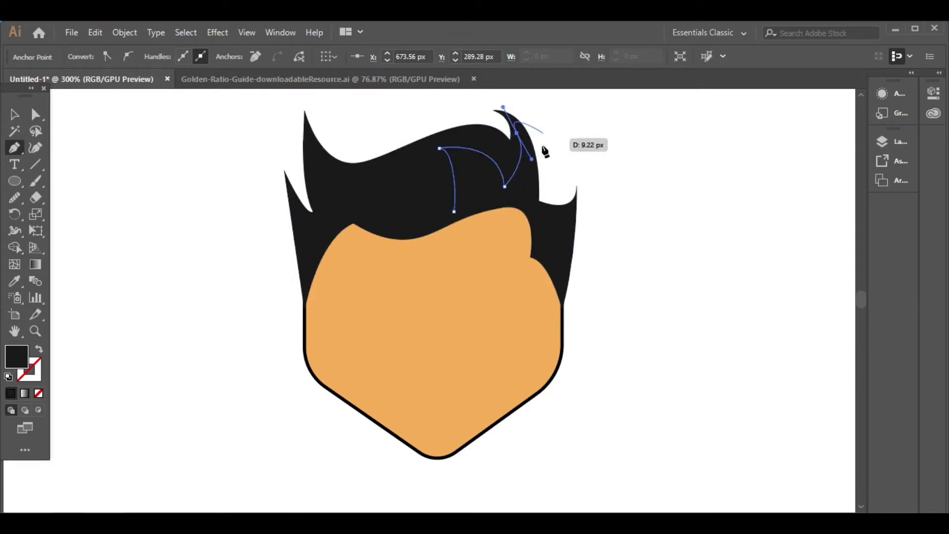
drag(529, 197, 503, 221)
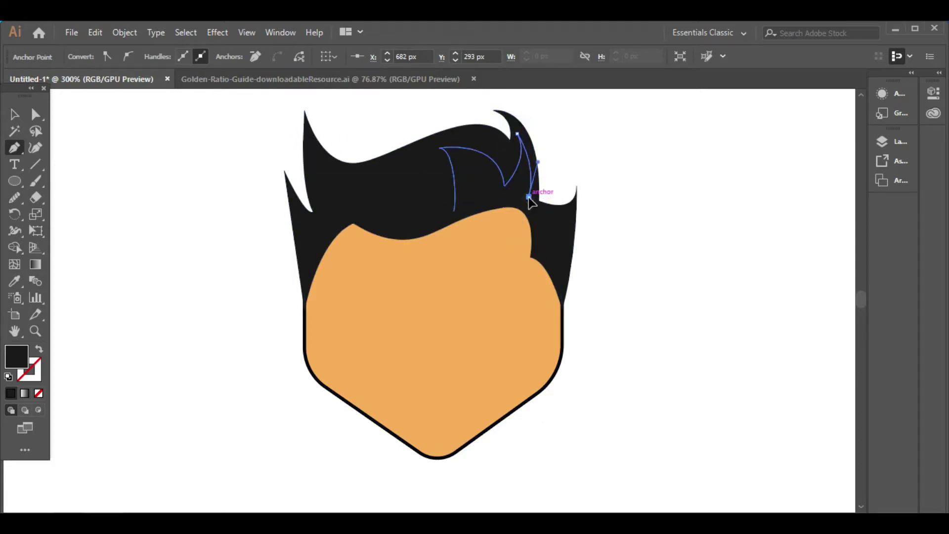
click(453, 211)
drag(454, 213, 456, 223)
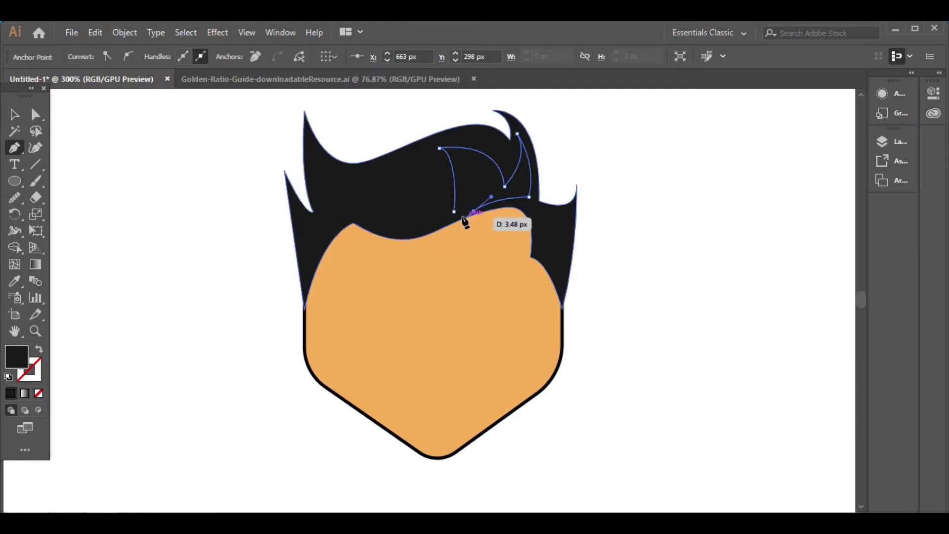
- Fill the top highlight strand with dark grey
click(14, 114)
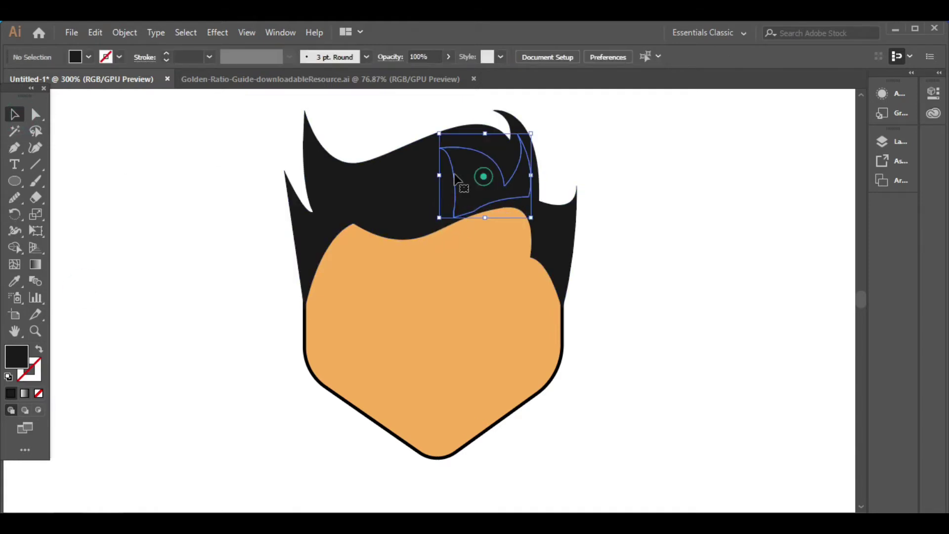
click(89, 56)
click(66, 101)
click(125, 209)
click(192, 206)
click(14, 147)
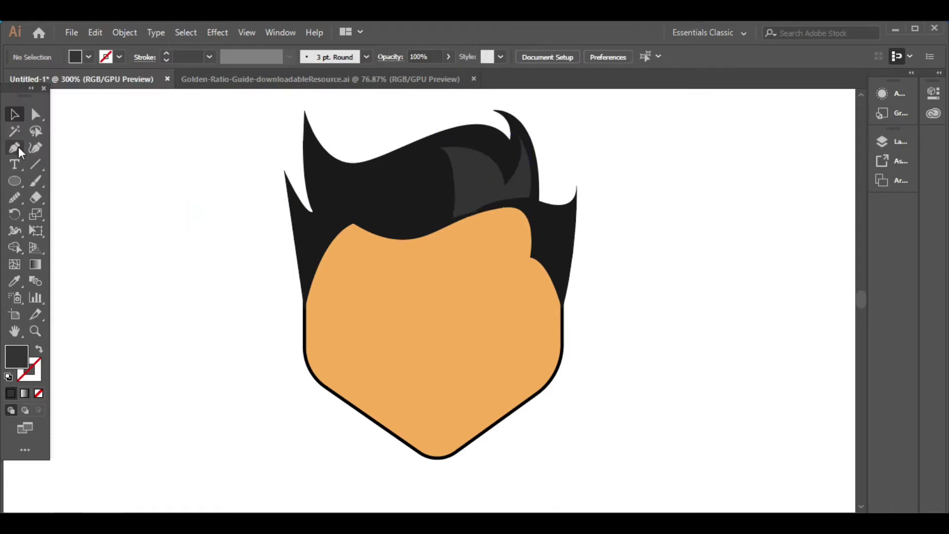
- Add a highlight along the hair's right side and a leaf-shaped one in the middle
mouse_move(543, 217)
mouse_down()
mouse_move(572, 211)
mouse_move(542, 214)
mouse_up()
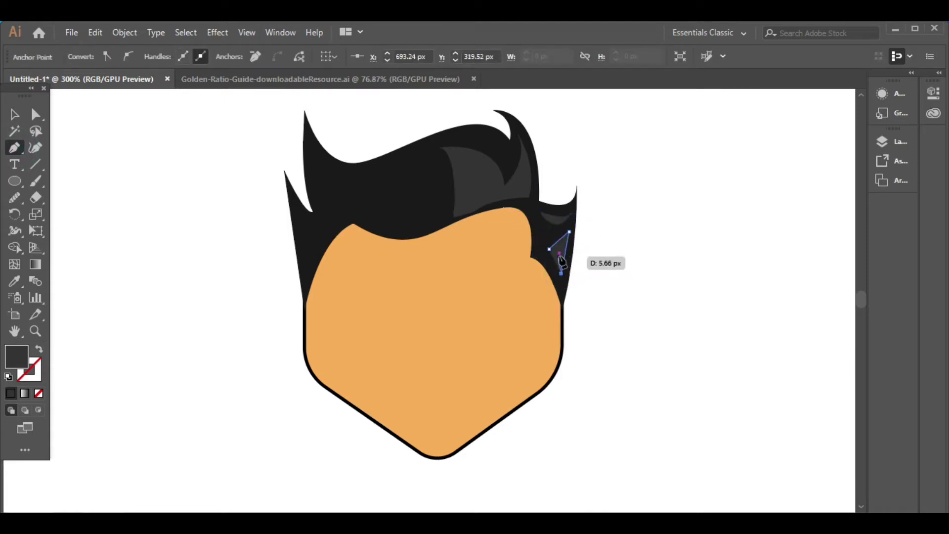
drag(554, 254, 551, 259)
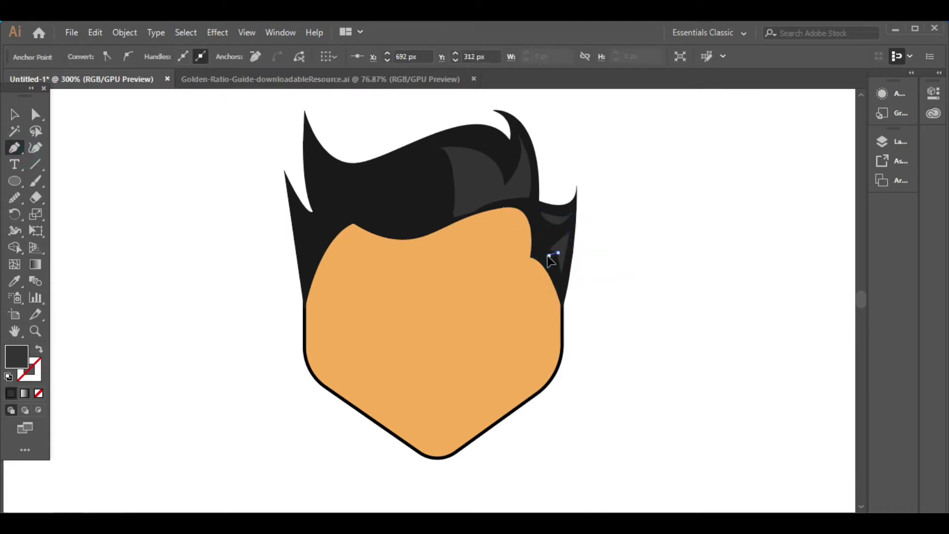
click(438, 204)
drag(366, 176, 351, 208)
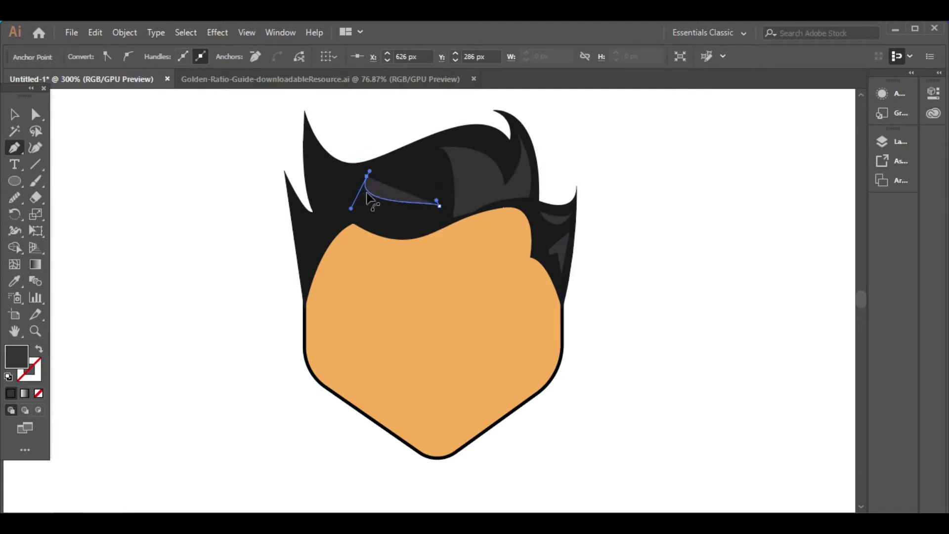
click(366, 176)
mouse_move(440, 189)
mouse_down()
mouse_move(466, 225)
mouse_move(444, 207)
mouse_up()
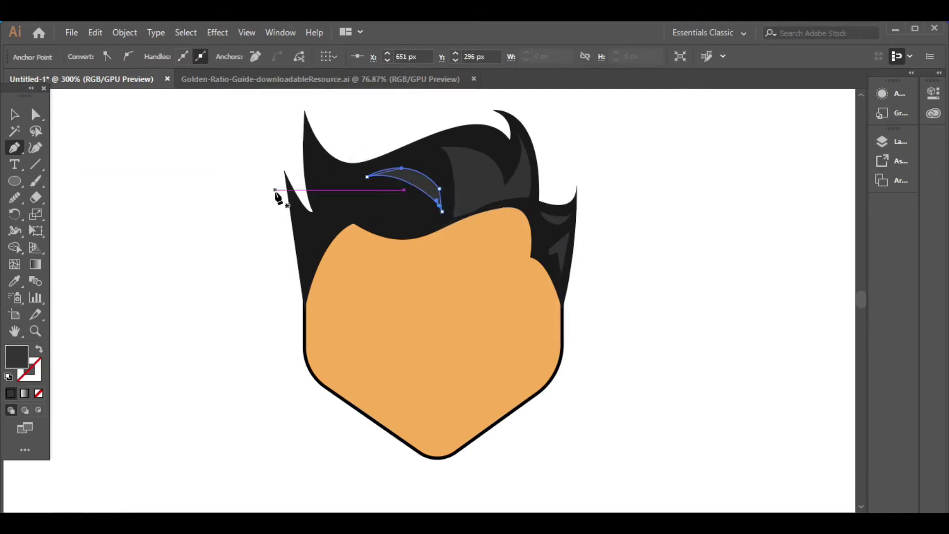
- Draw a leaf-shaped highlight on the left part of the hair
click(408, 218)
drag(348, 182, 320, 187)
drag(312, 148, 332, 187)
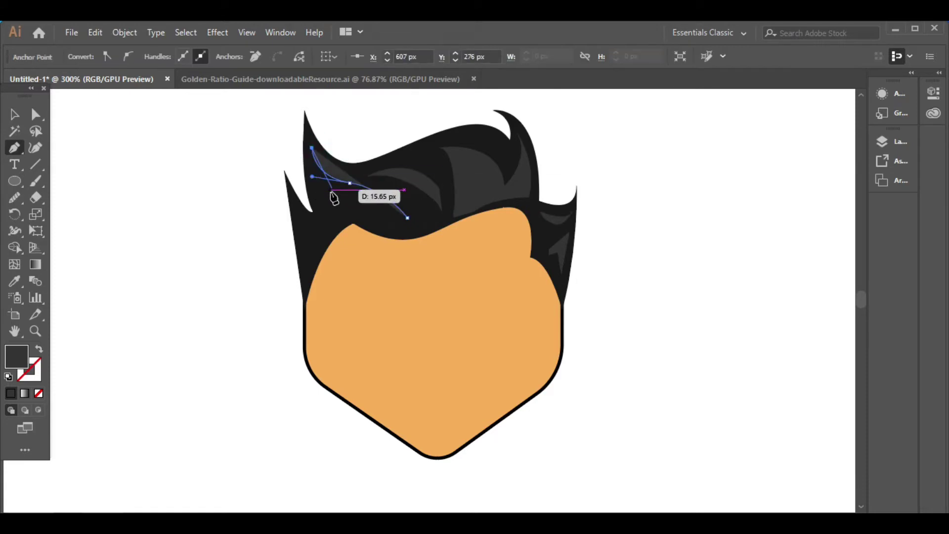
mouse_move(370, 212)
mouse_down()
mouse_move(400, 235)
mouse_move(413, 223)
mouse_move(445, 228)
mouse_up()
click(396, 232)
click(407, 231)
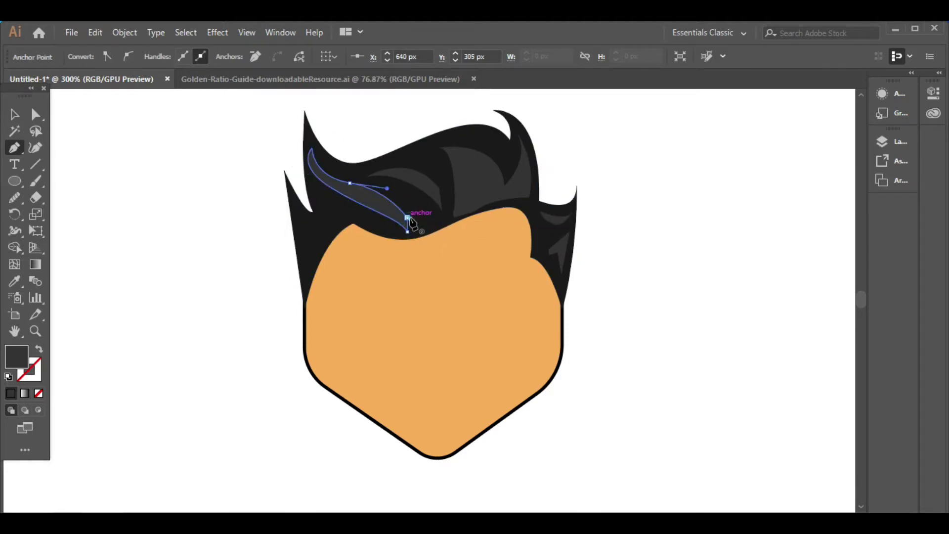
ctrl+click(314, 223)
- Add a small pointed highlight on the left hair spike
click(290, 185)
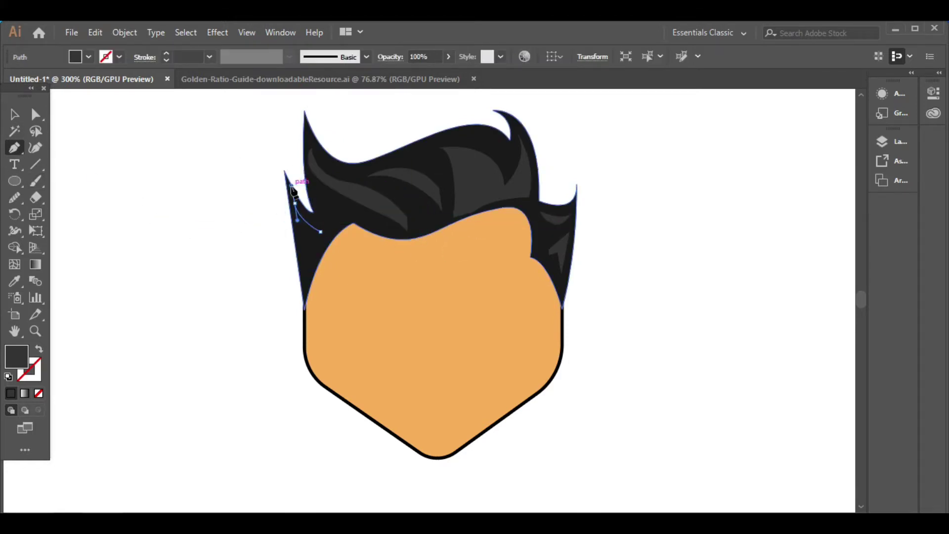
drag(297, 219, 330, 248)
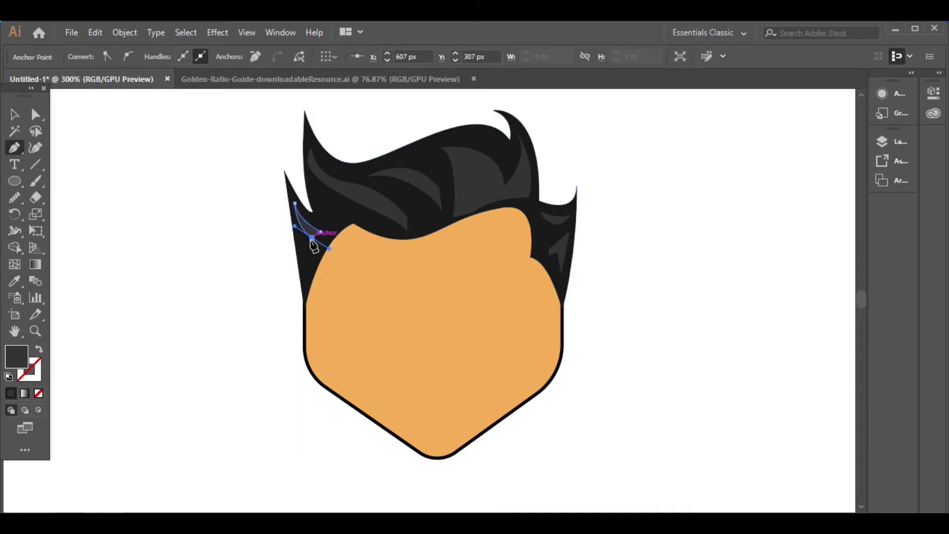
click(308, 257)
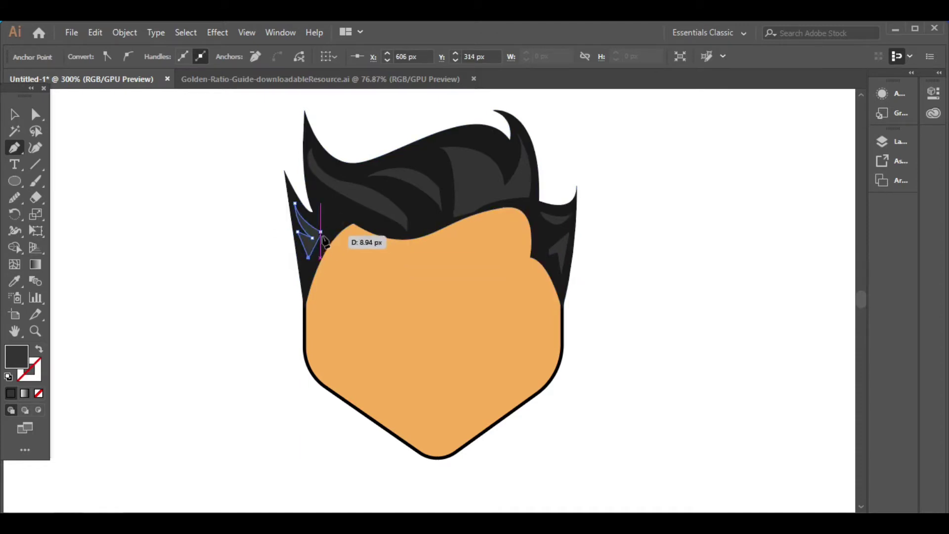
click(14, 114)
- Round the face's lower side and top corners more softly with live-corner widgets
click(94, 144)
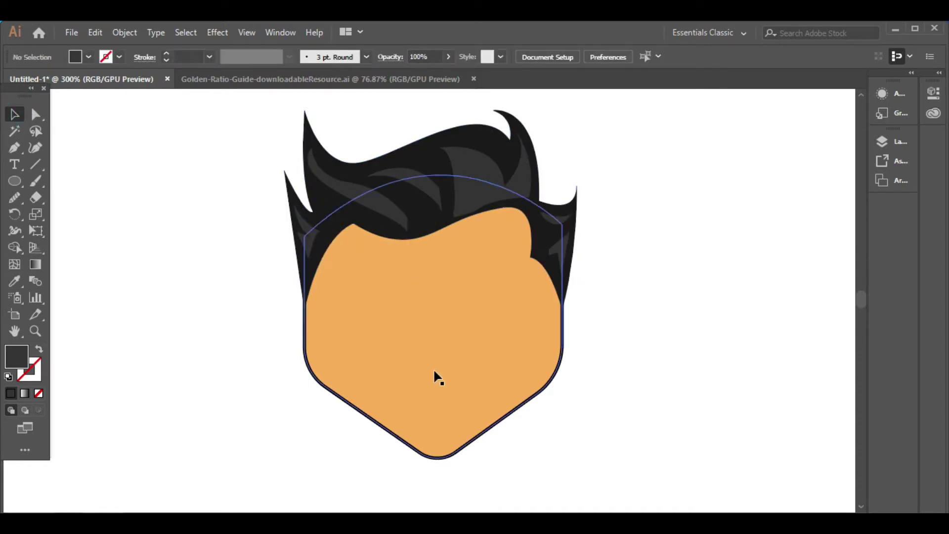
click(553, 381)
key(a)
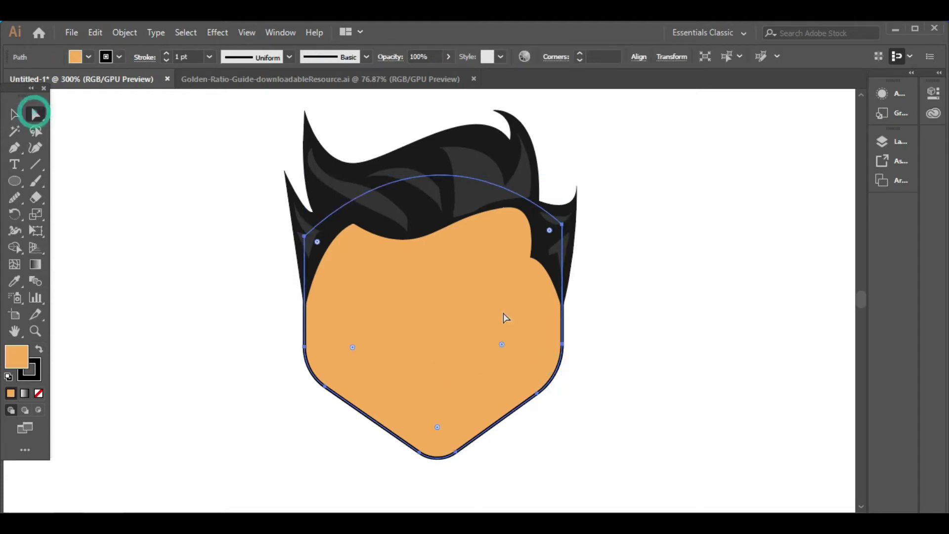
drag(501, 345, 480, 332)
drag(352, 347, 417, 314)
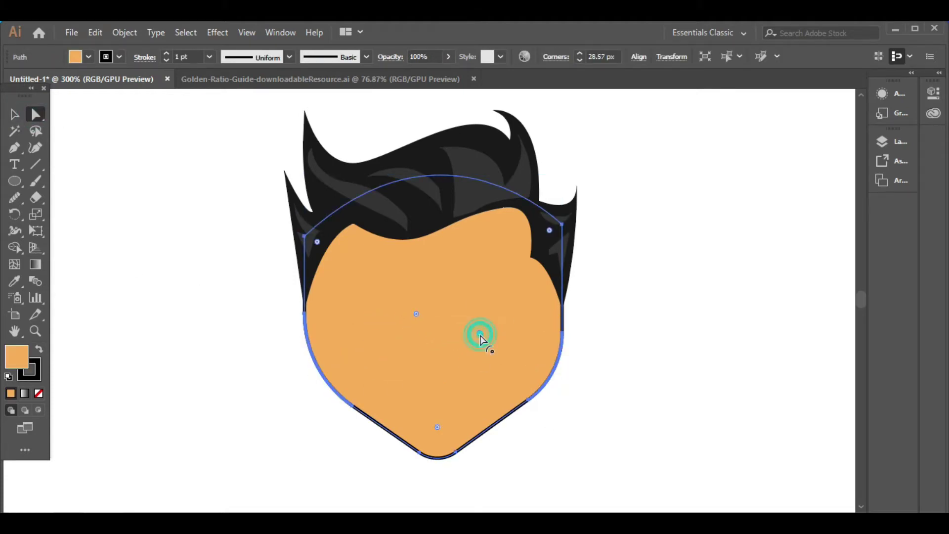
drag(479, 334, 446, 315)
key(v)
click(154, 212)
scroll(699, 351, down, 1)
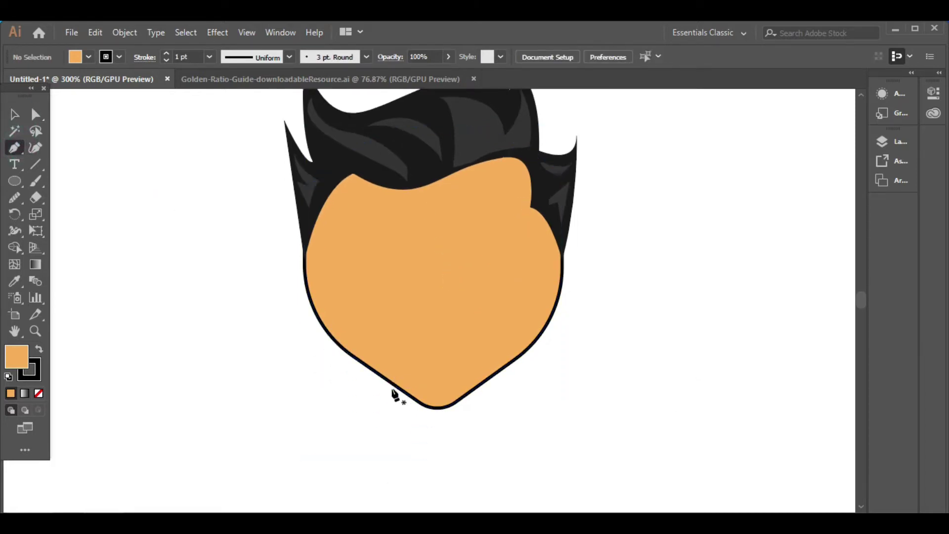
- Draw a closed neck-and-shoulders shape beneath the chin
click(393, 384)
drag(360, 423, 333, 429)
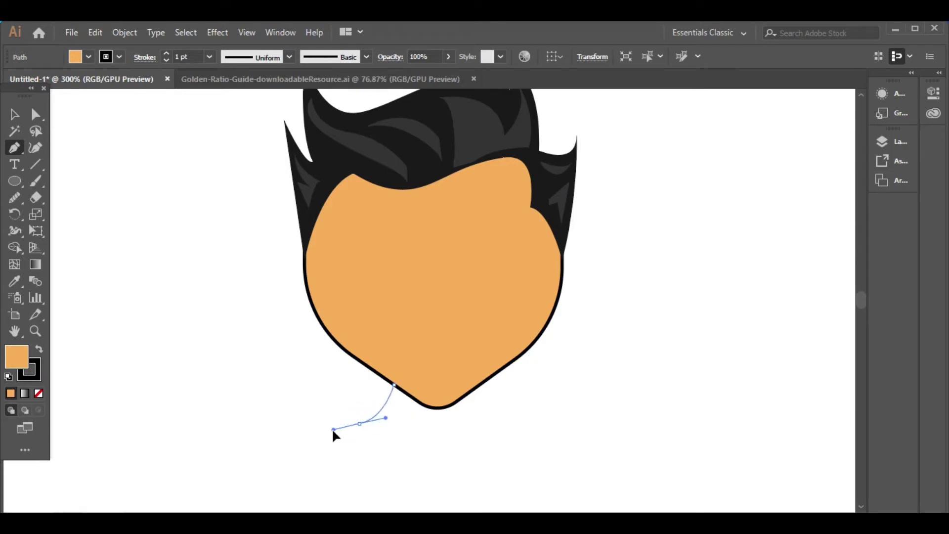
click(328, 456)
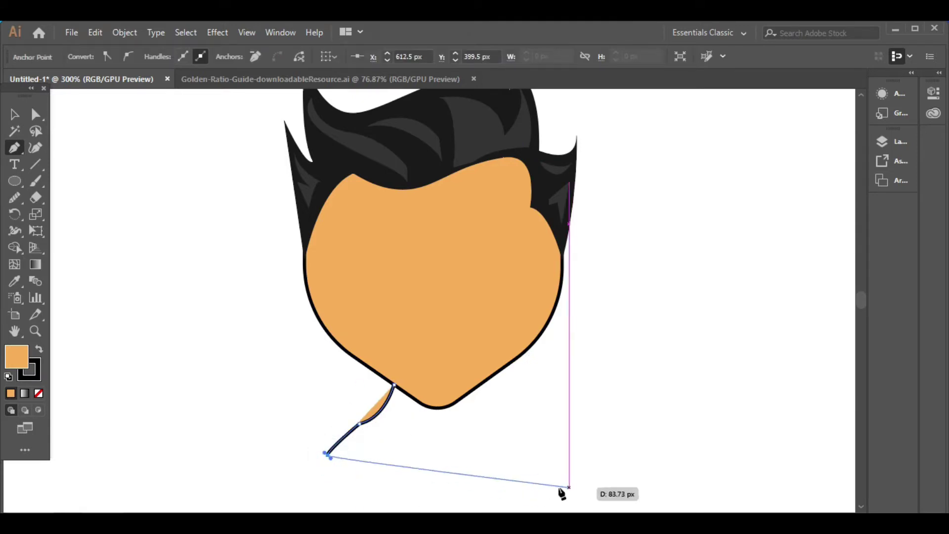
drag(550, 469, 661, 412)
drag(553, 475, 555, 477)
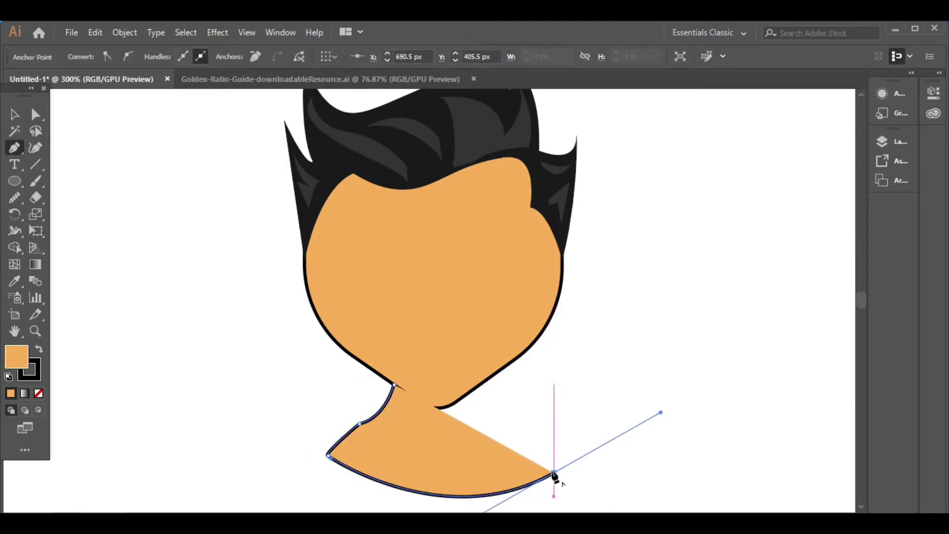
mouse_move(477, 387)
mouse_down()
mouse_move(496, 360)
mouse_move(486, 376)
mouse_move(502, 375)
mouse_up()
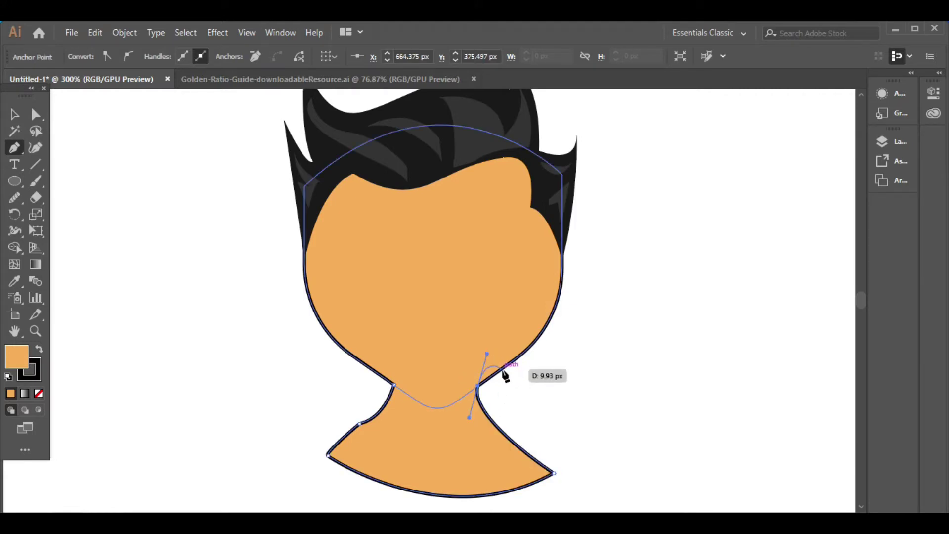
click(393, 384)
- Send the neck backward behind the head and set its stroke to None
right_click(468, 463)
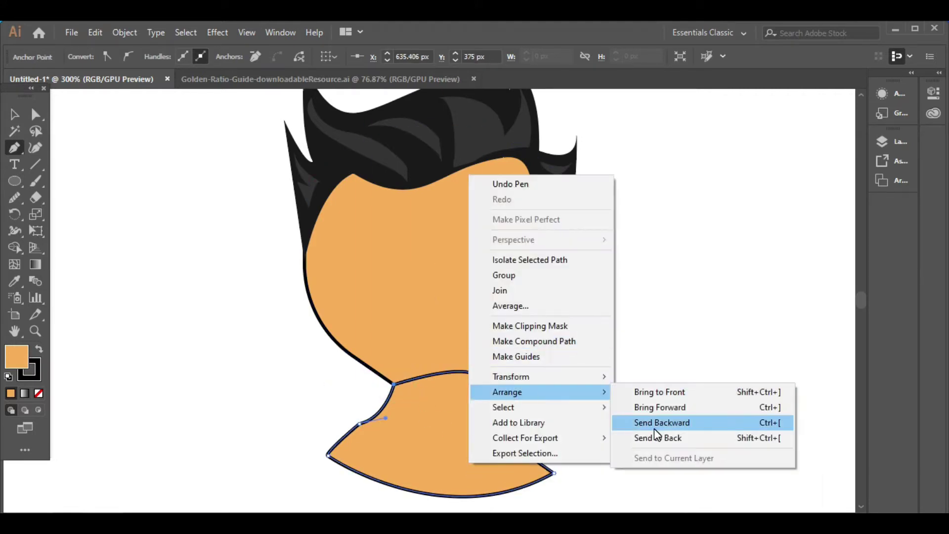
click(653, 429)
key(v)
key(ctrl+shift+a)
click(498, 475)
click(105, 56)
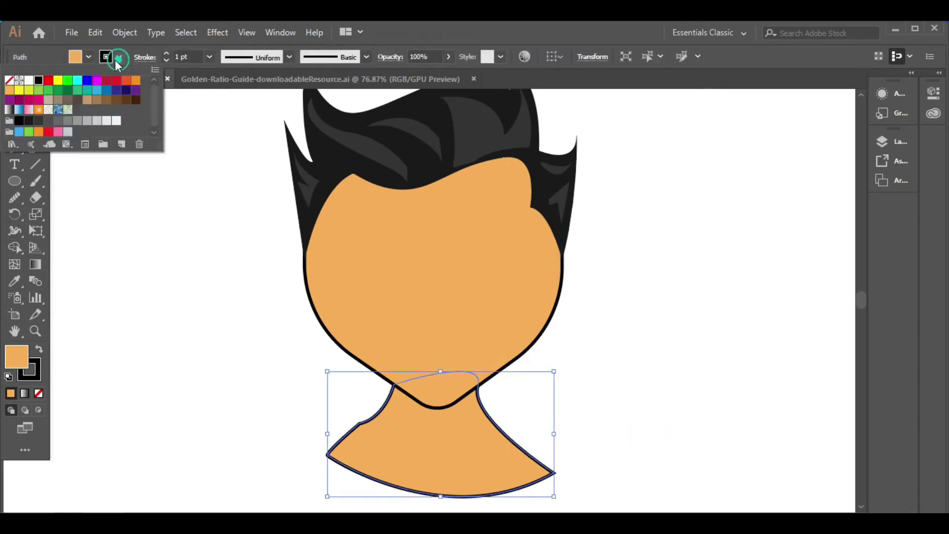
click(7, 88)
click(609, 289)
scroll(660, 274, down, 1)
scroll(660, 273, down, 2)
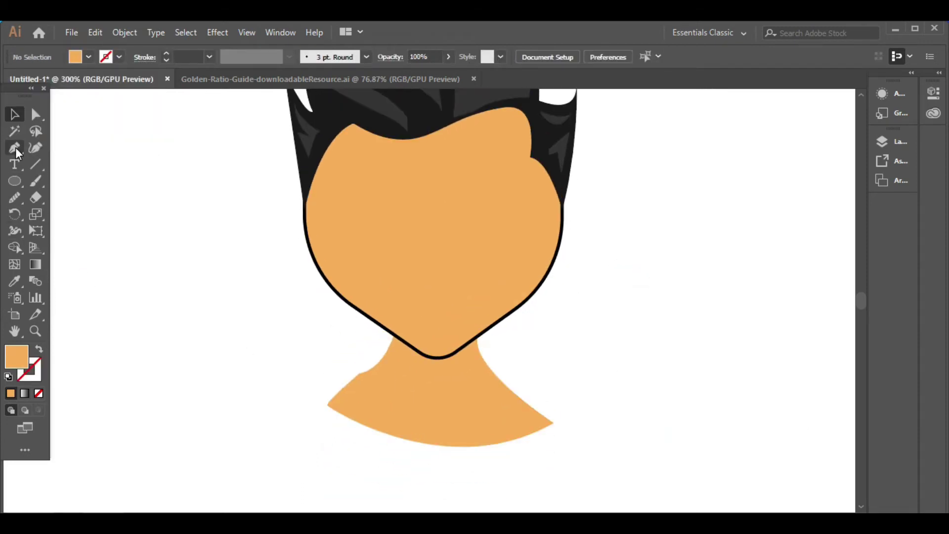
- Draw a curved collar line across the neck out to a sharp right shoulder tip
drag(15, 149, 55, 150)
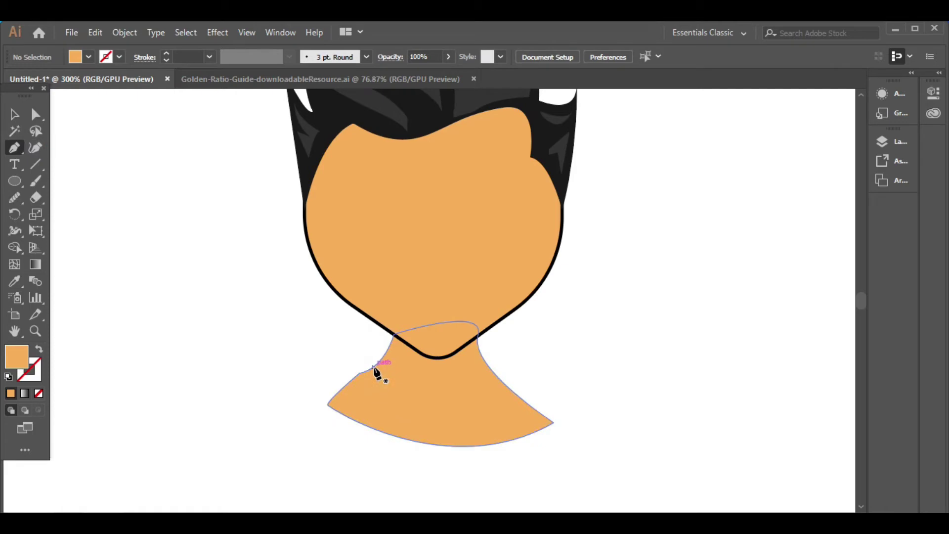
click(393, 335)
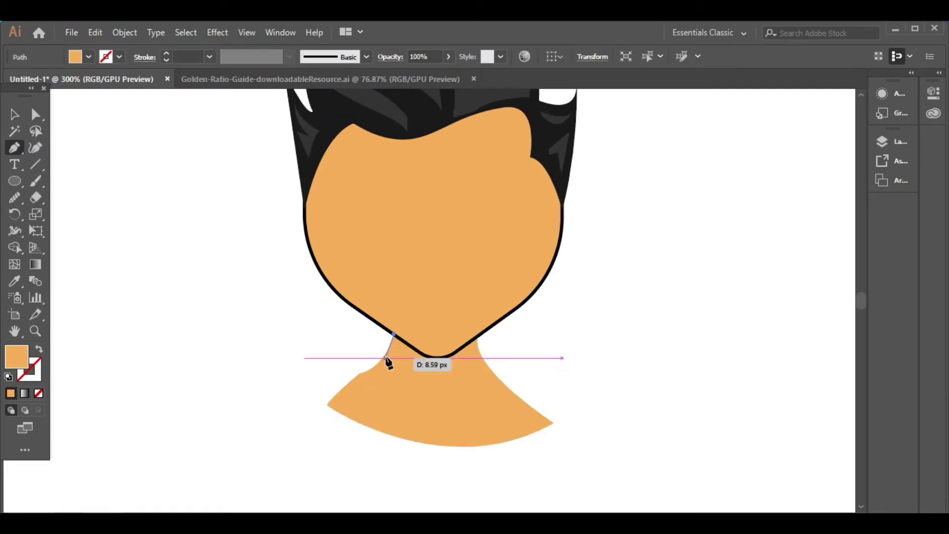
key(ctrl+z)
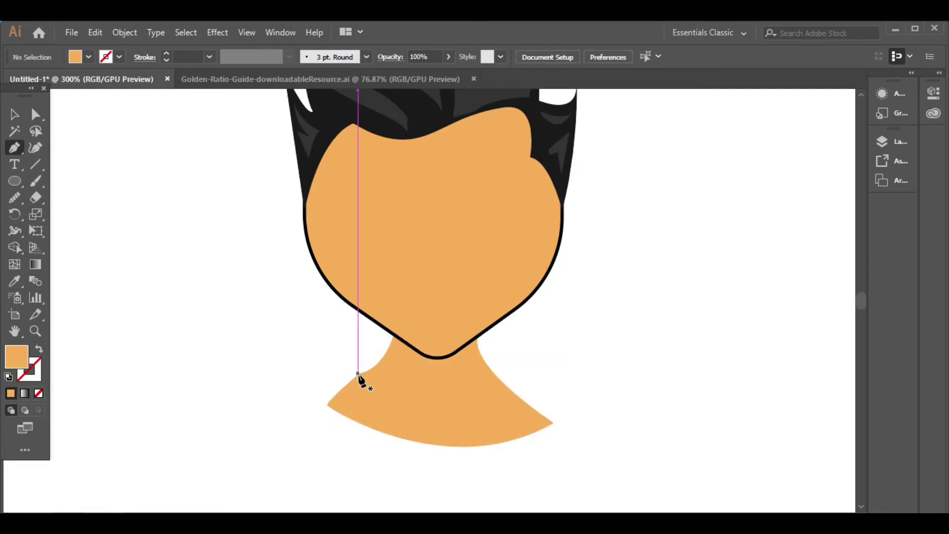
click(375, 367)
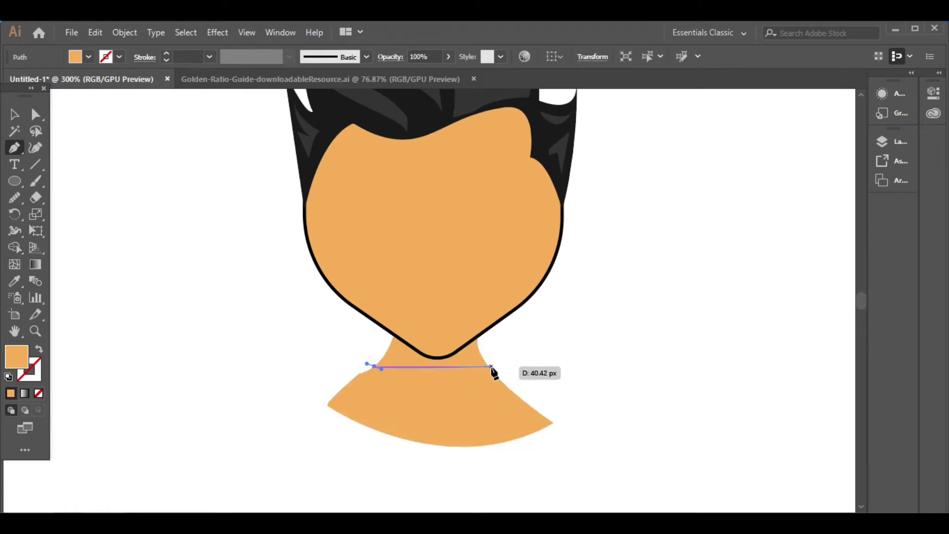
mouse_move(491, 370)
mouse_down()
mouse_move(511, 341)
mouse_move(552, 322)
mouse_up()
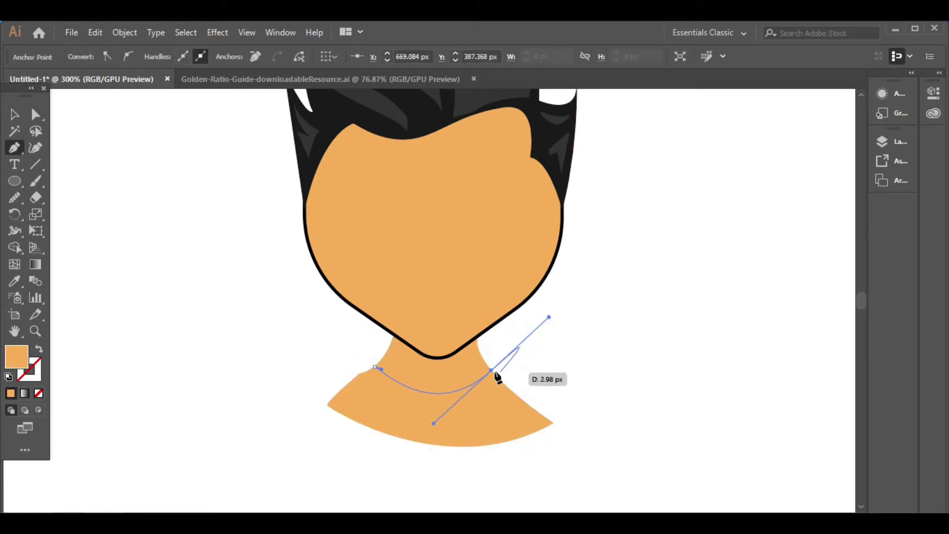
click(491, 369)
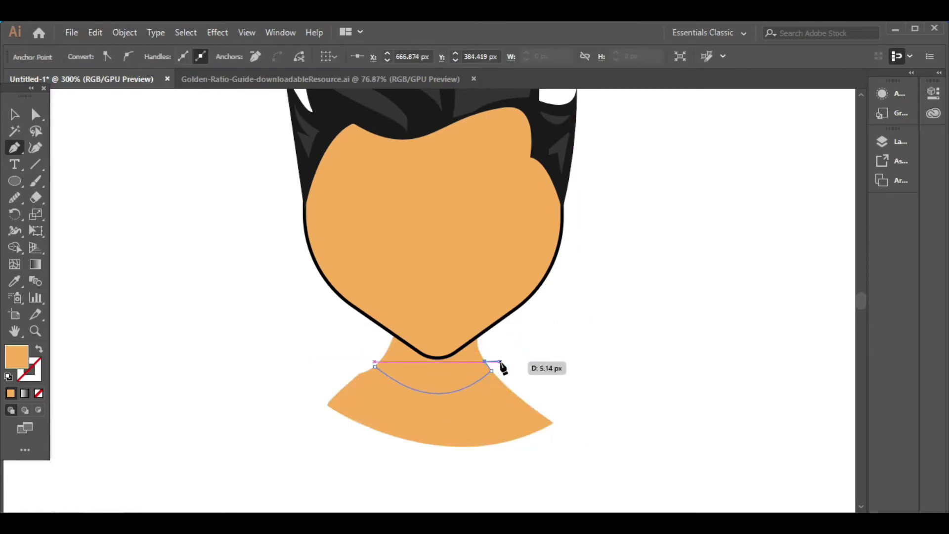
drag(500, 366, 600, 457)
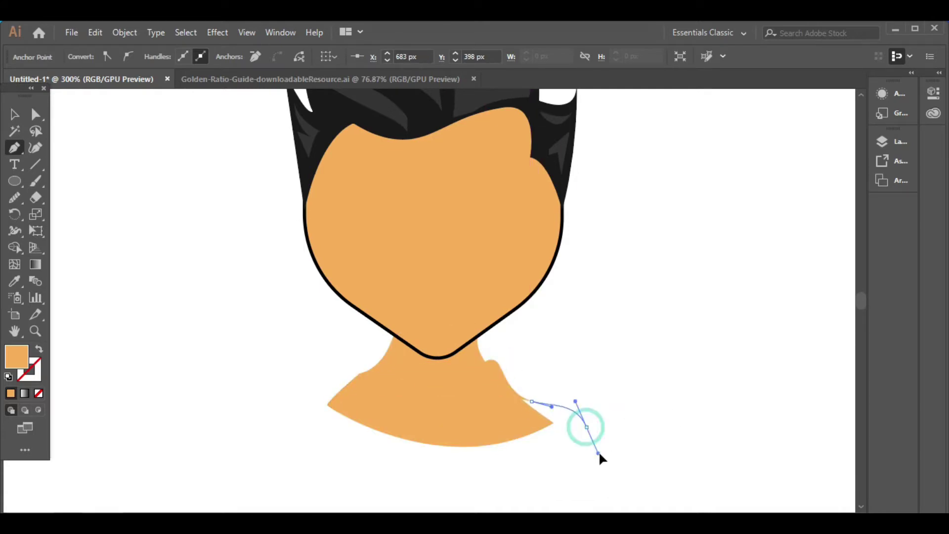
click(586, 426)
- Draw the torso's curved bottom edge and left shoulder, then close the shape
drag(320, 434, 213, 308)
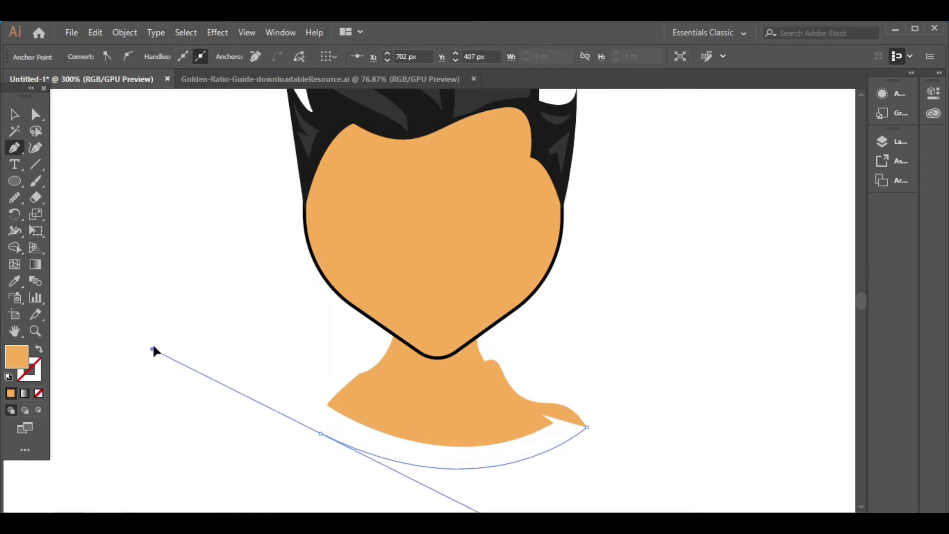
drag(321, 436, 309, 426)
click(308, 424)
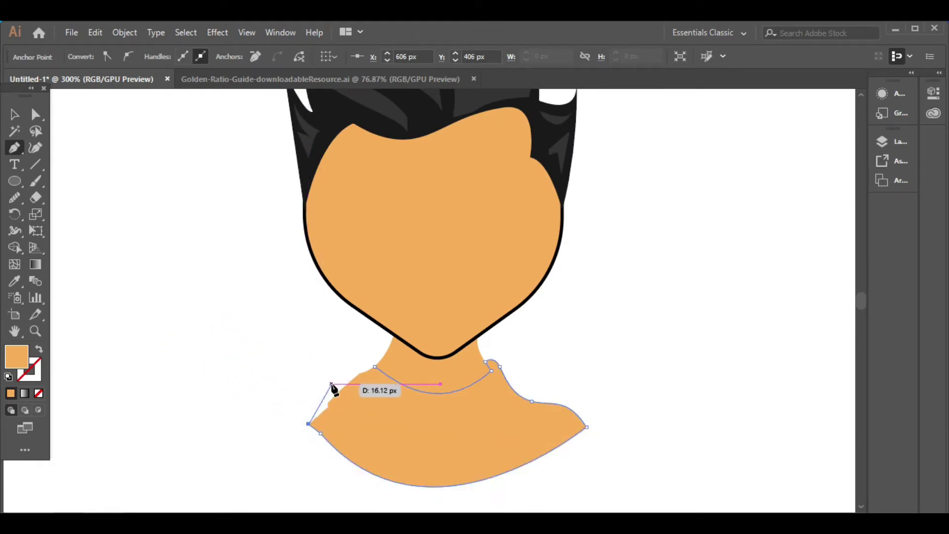
drag(326, 392, 341, 392)
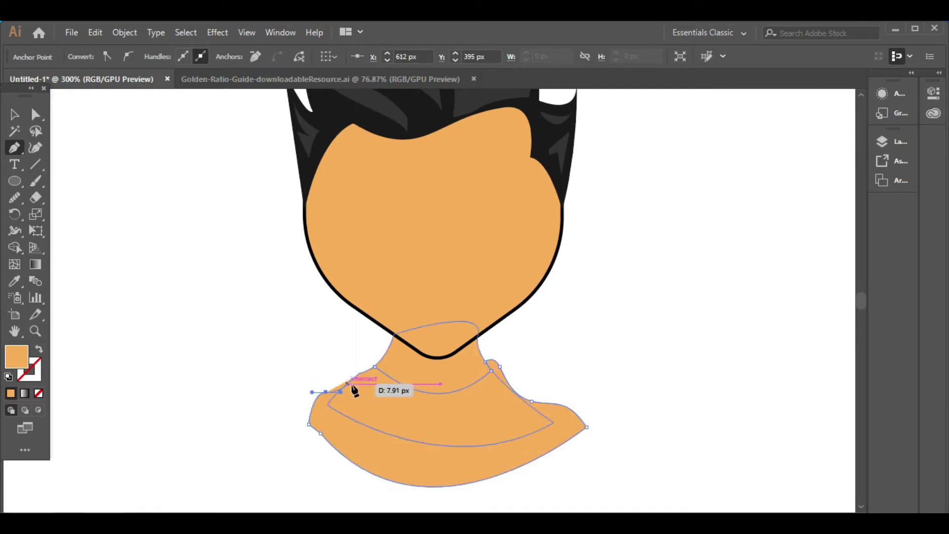
click(374, 368)
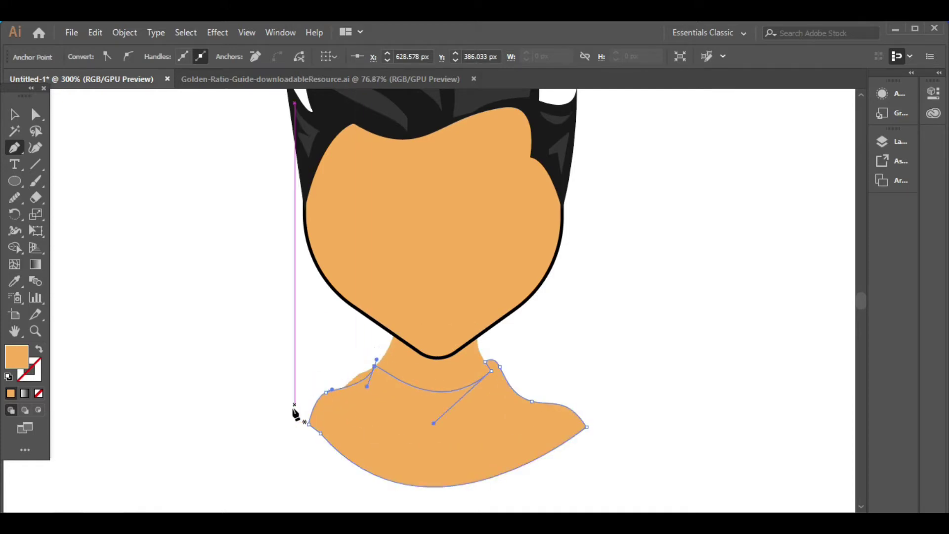
click(313, 399)
- Fill the torso with a darker navy blue via Swatches and the Color Picker
click(19, 117)
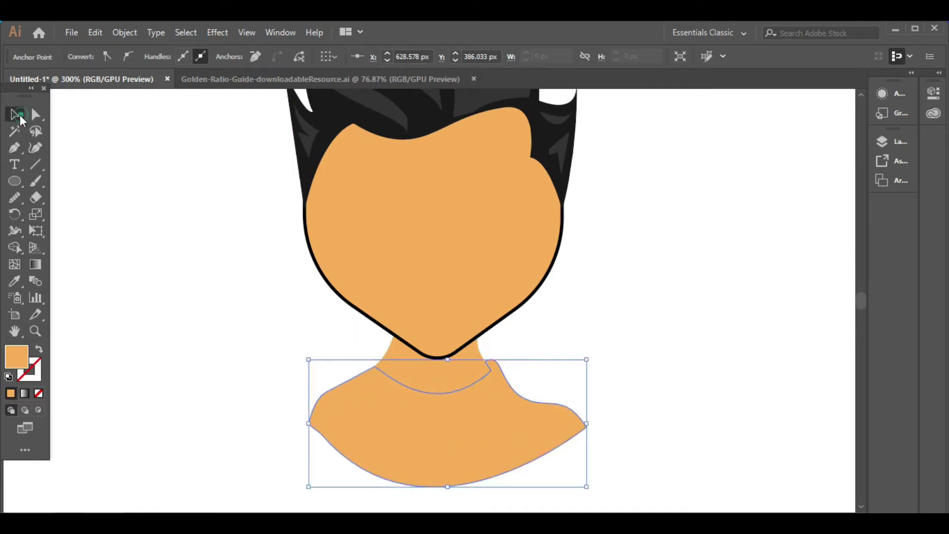
click(88, 56)
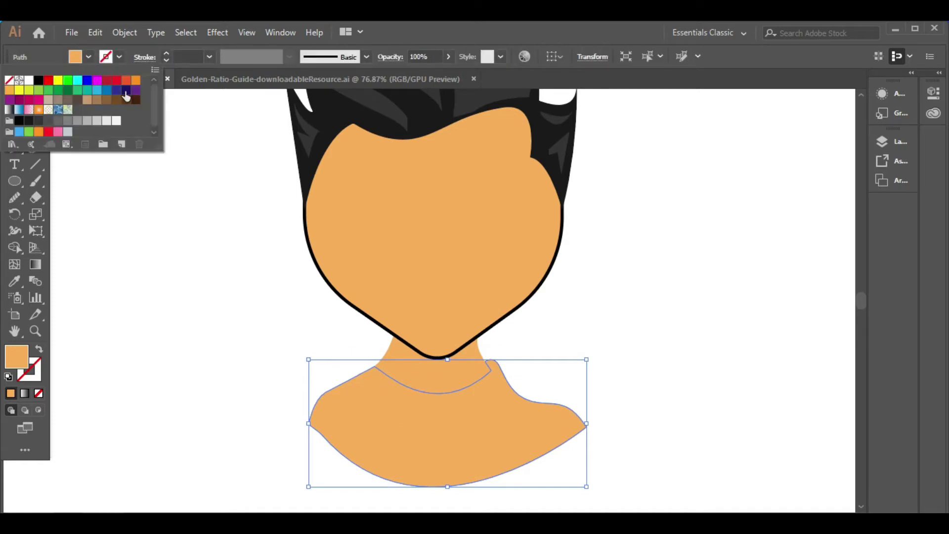
click(126, 90)
double_click(21, 360)
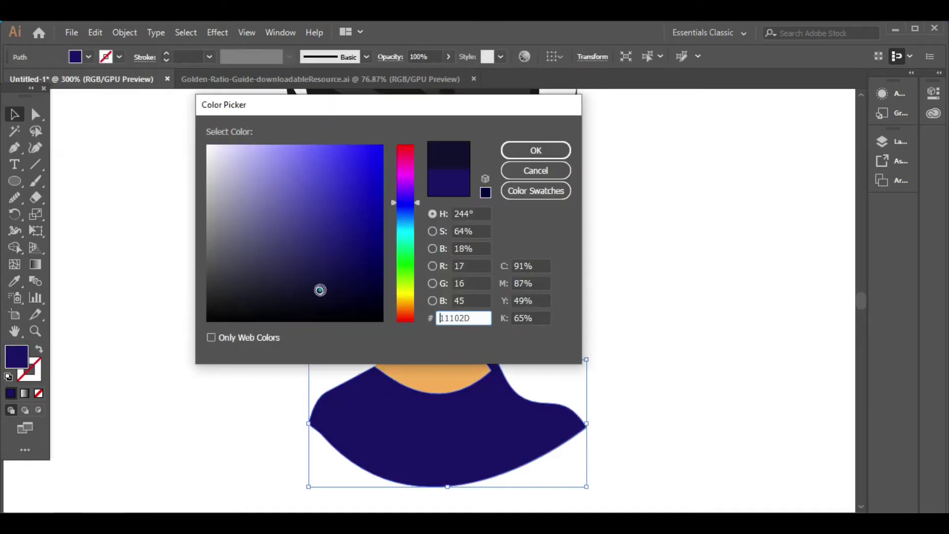
click(320, 289)
click(536, 148)
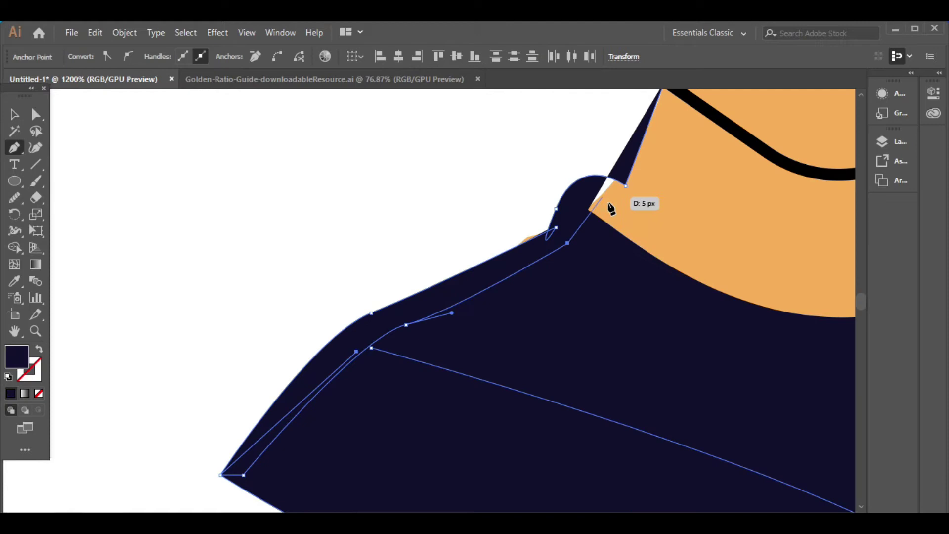
- Pen-draw a collar strip along the left shoulder up to the neck
drag(626, 208, 684, 231)
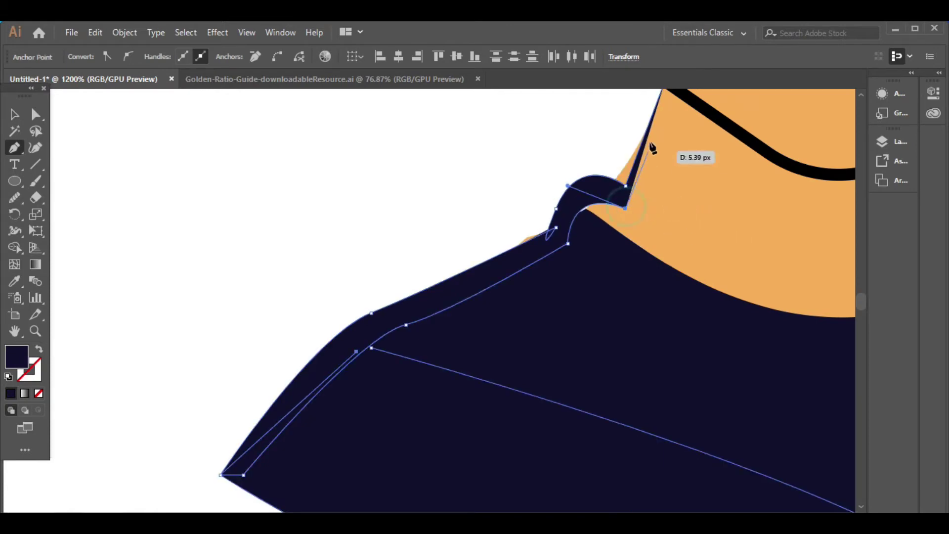
scroll(652, 147, up, 1)
click(665, 116)
click(17, 116)
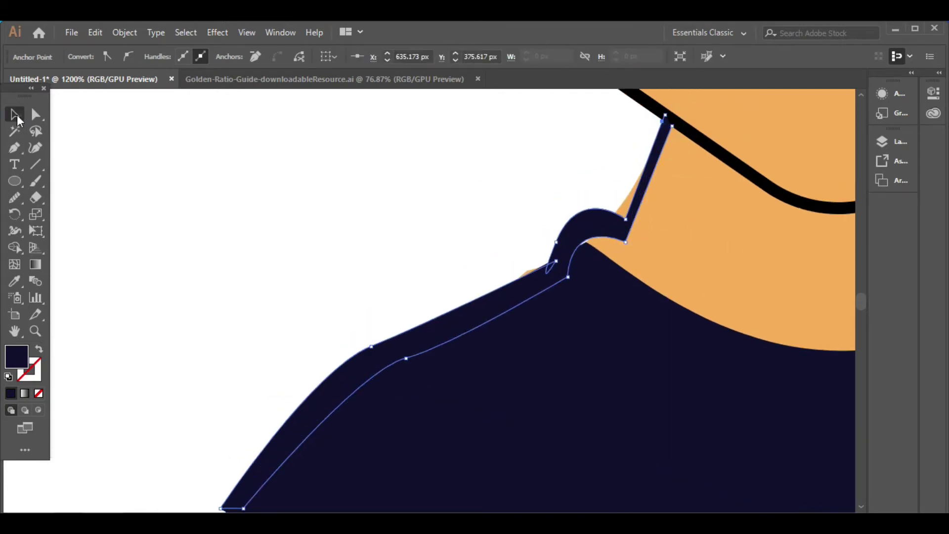
click(203, 239)
key(ctrl+minus)
key(ctrl+minus)
- Give the collar strip the dark navy fill
click(346, 260)
click(88, 57)
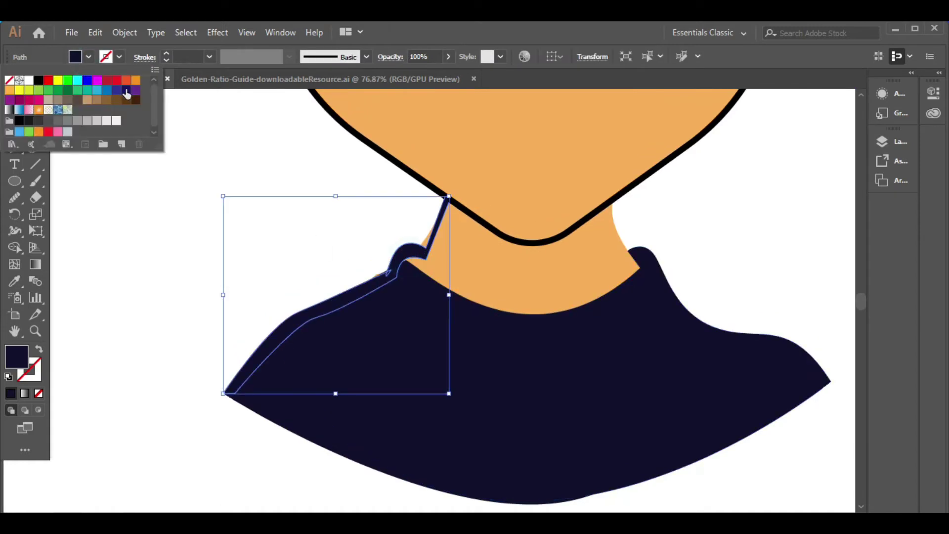
click(126, 91)
click(99, 232)
scroll(521, 381, up, 2)
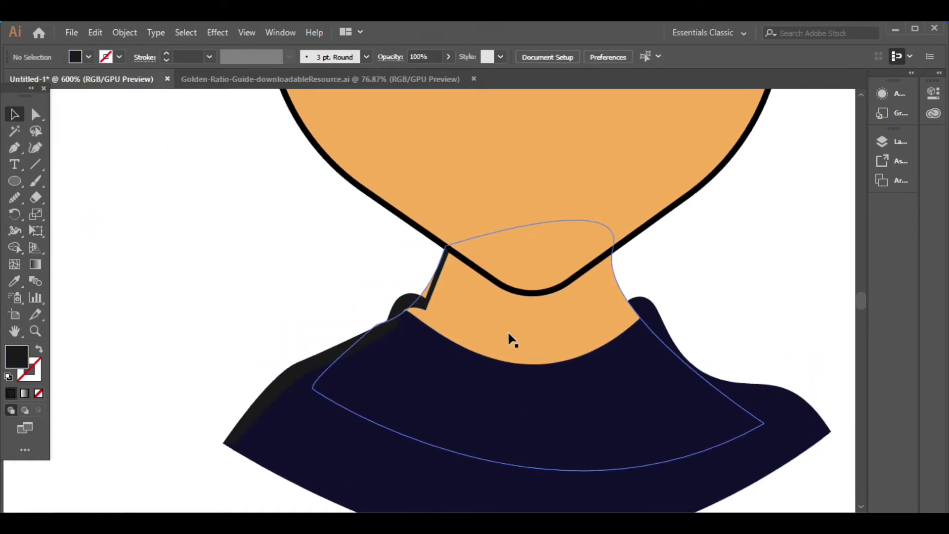
- Drag one collar anchor left with Direct Selection to reshape the strip's tip
click(428, 304)
click(32, 114)
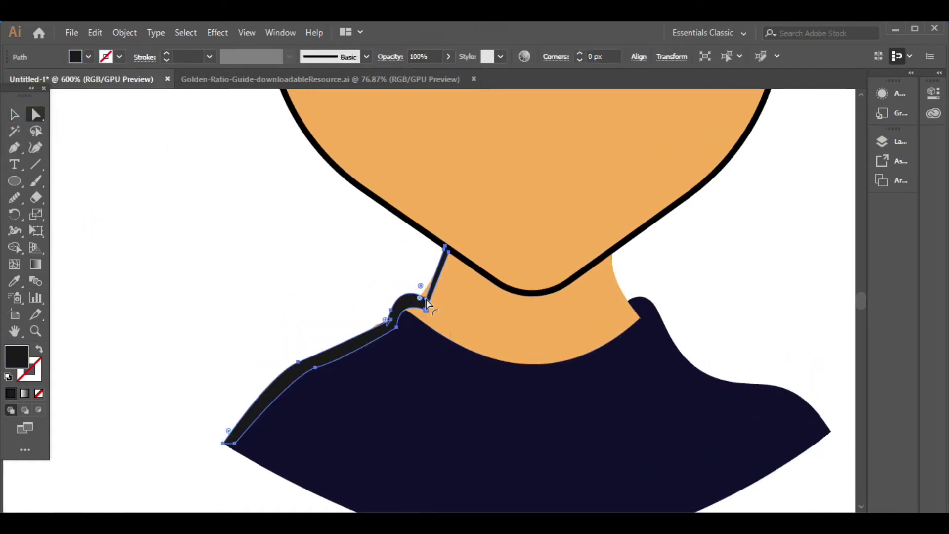
click(424, 299)
scroll(425, 307, up, 3)
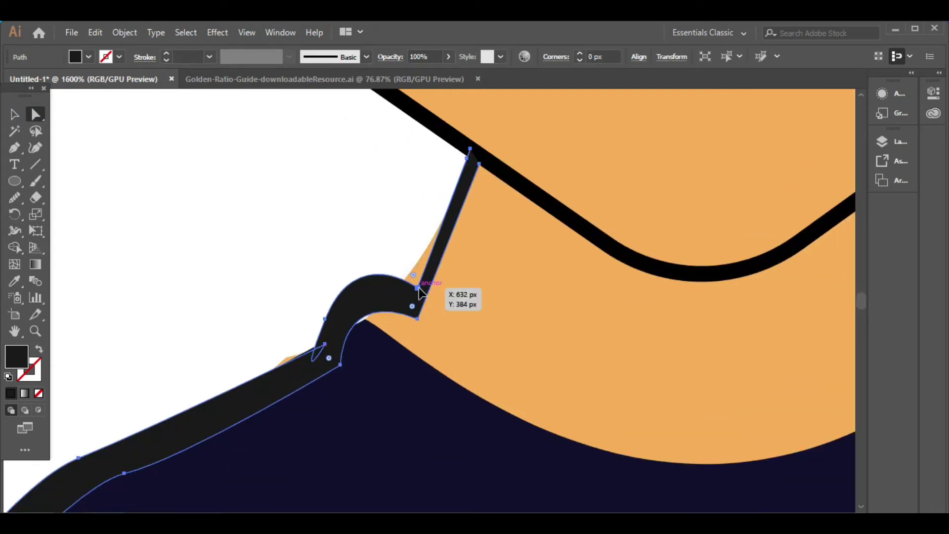
drag(419, 292, 403, 289)
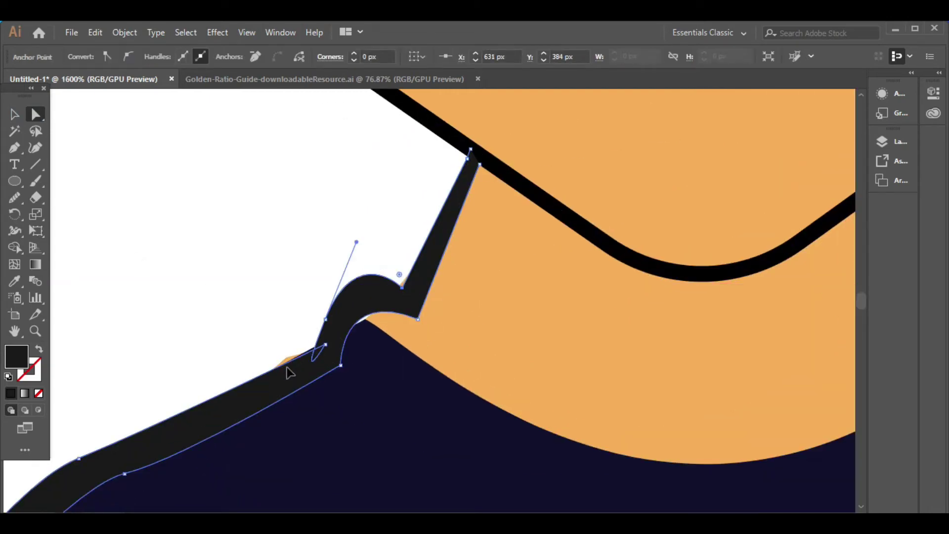
key(v)
click(313, 334)
scroll(316, 331, down, 3)
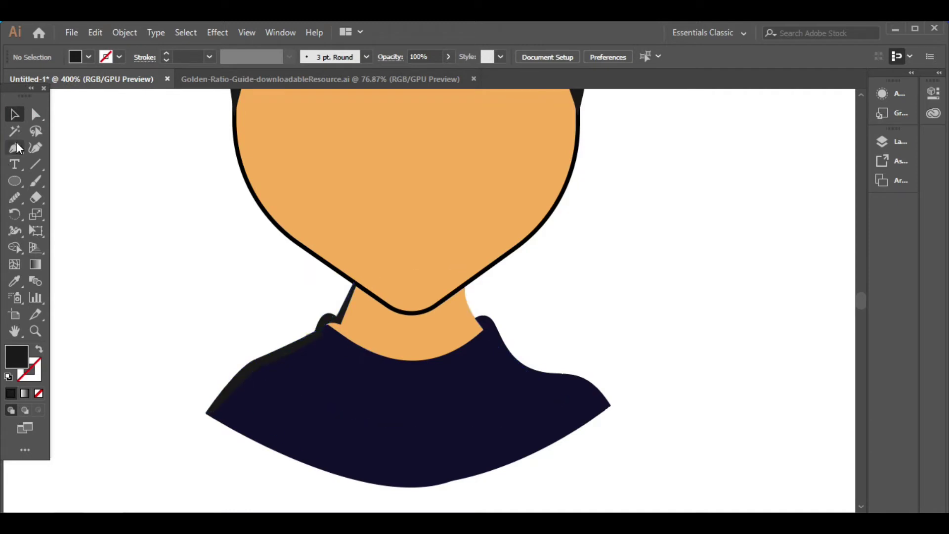
- Pen-draw a curved shirt-front panel from the neckline across the torso
click(16, 147)
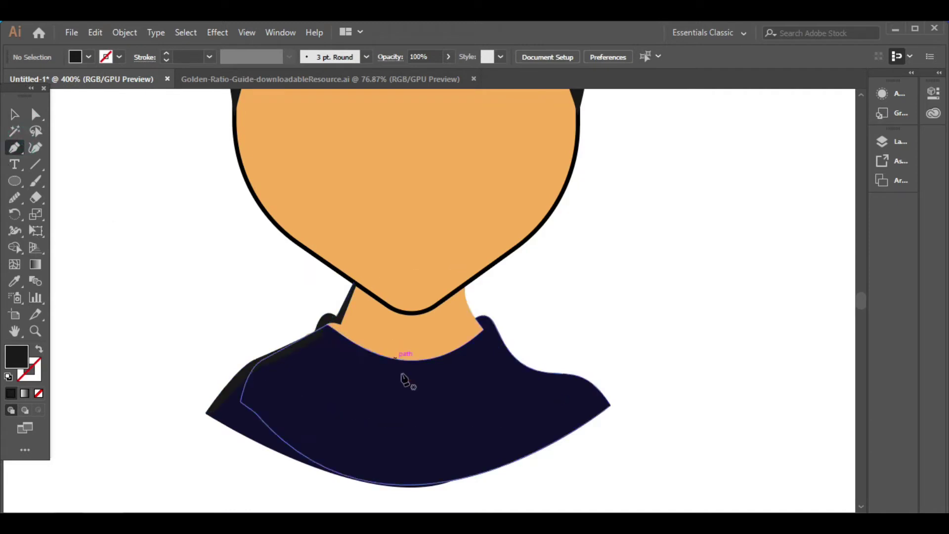
click(335, 330)
drag(215, 417, 183, 415)
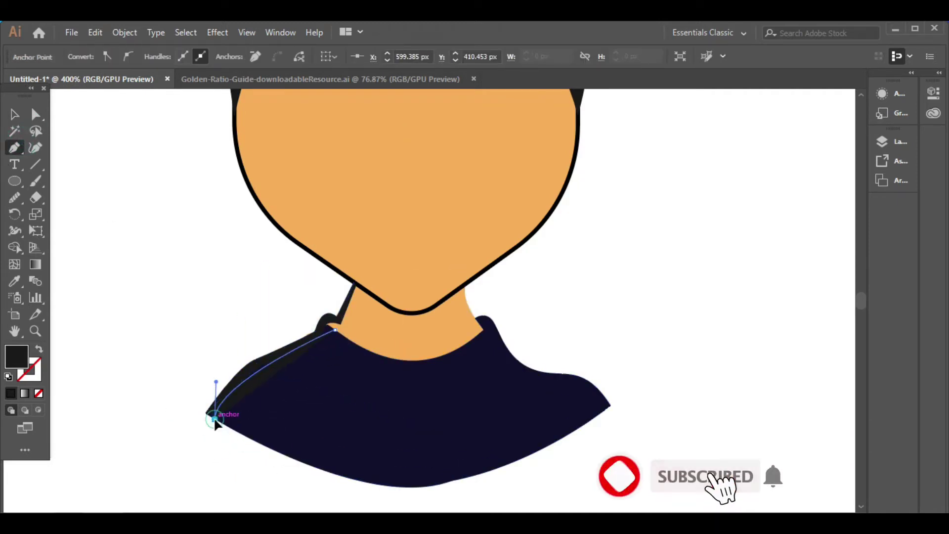
click(256, 438)
click(309, 394)
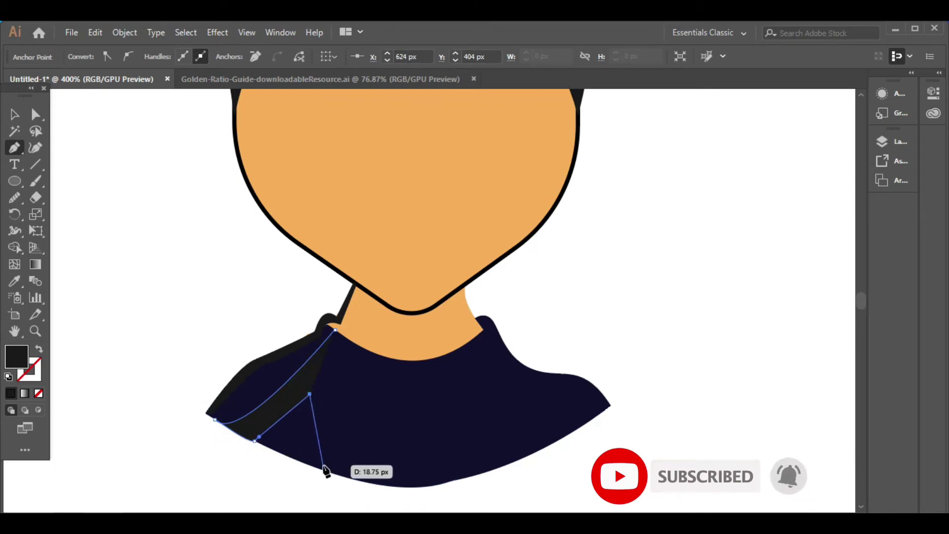
drag(327, 471, 323, 465)
mouse_move(552, 435)
mouse_down()
mouse_move(558, 420)
mouse_move(444, 387)
mouse_move(497, 326)
mouse_move(403, 341)
mouse_up()
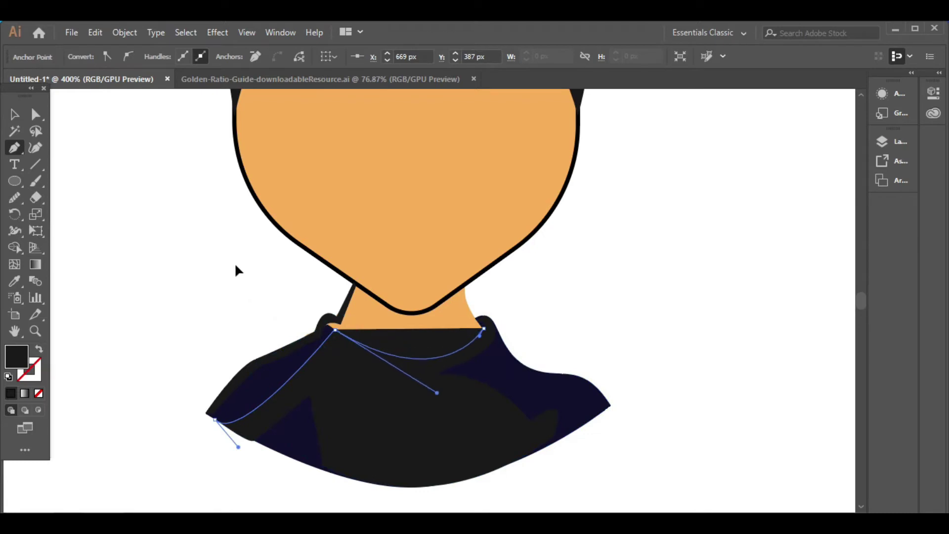
ctrl+click(650, 300)
- Fill the new shirt panel with the bright blue swatch
key(v)
click(409, 432)
scroll(186, 334, up, 3)
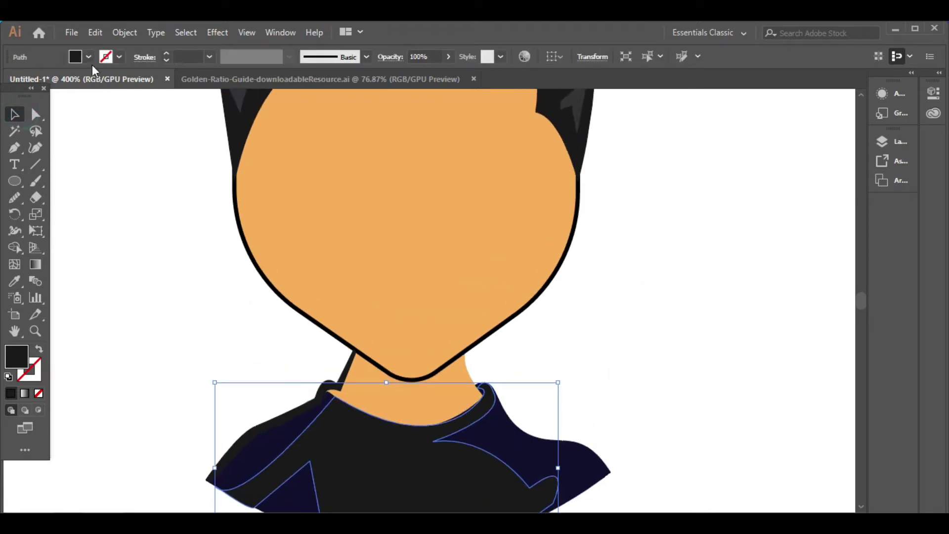
click(88, 56)
click(117, 89)
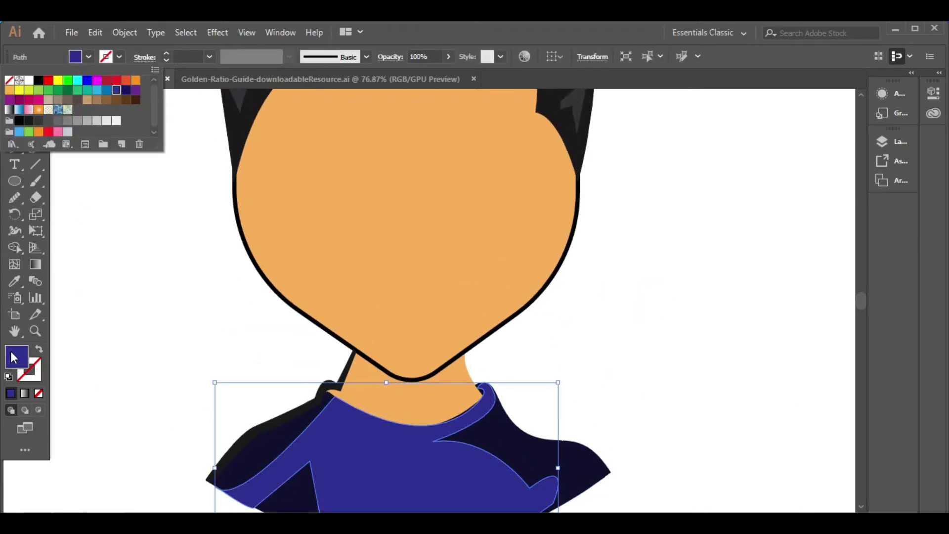
click(106, 89)
click(677, 352)
- Draw an ellipse to the left of the head
scroll(597, 346, down, 3)
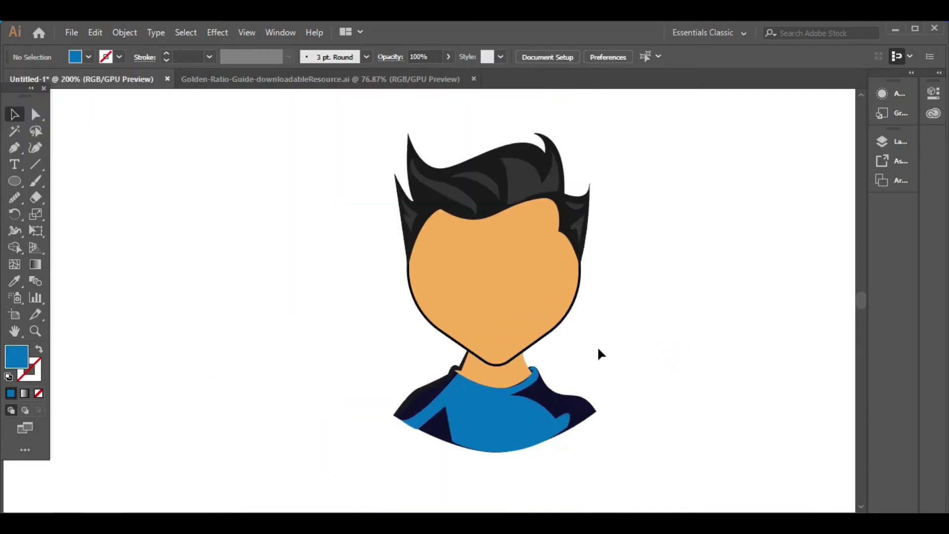
scroll(597, 346, up, 3)
scroll(598, 348, down, 1)
scroll(721, 443, up, 1)
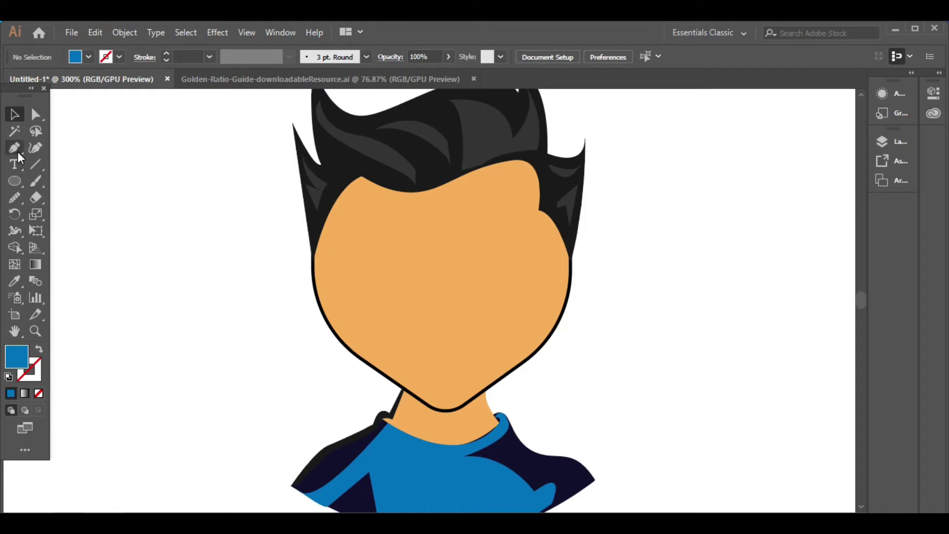
click(14, 181)
drag(166, 245, 230, 322)
key(v)
click(142, 216)
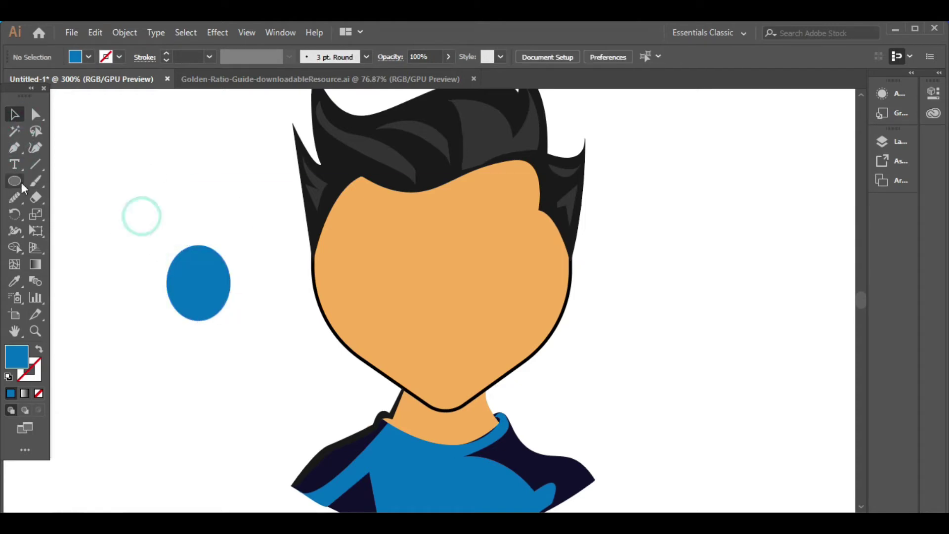
- Cover the ellipse's right half with a rectangle and remove both with Shape Builder
drag(14, 181, 45, 184)
mouse_move(193, 221)
mouse_down()
mouse_move(234, 341)
mouse_move(222, 335)
mouse_up()
key(v)
drag(106, 144, 253, 366)
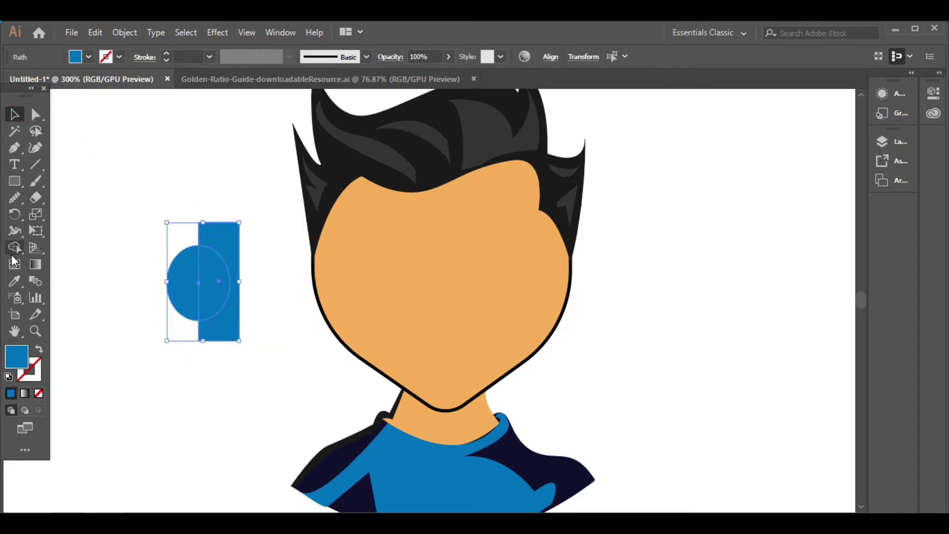
key(shift+m)
drag(217, 188, 217, 188)
click(14, 114)
- Fill the remaining half-circle red
click(180, 274)
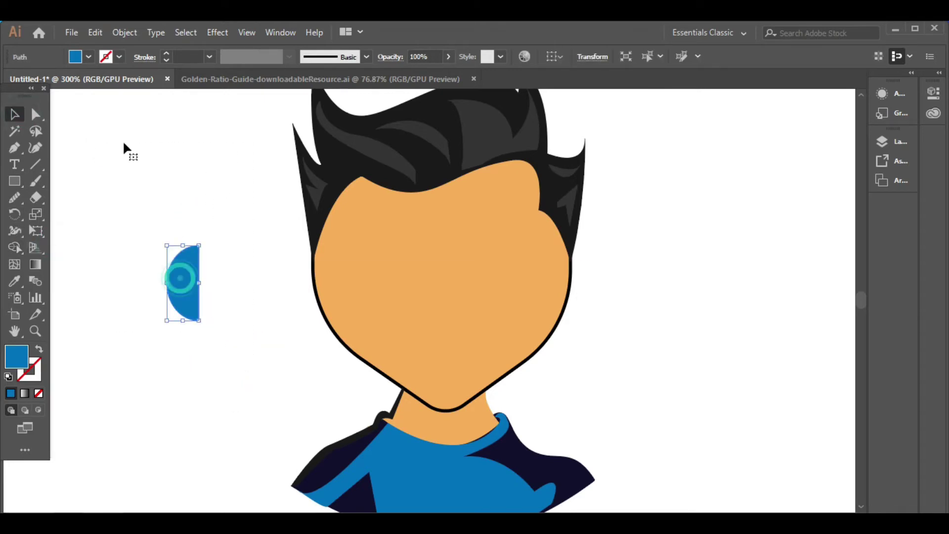
click(88, 57)
click(89, 80)
click(131, 204)
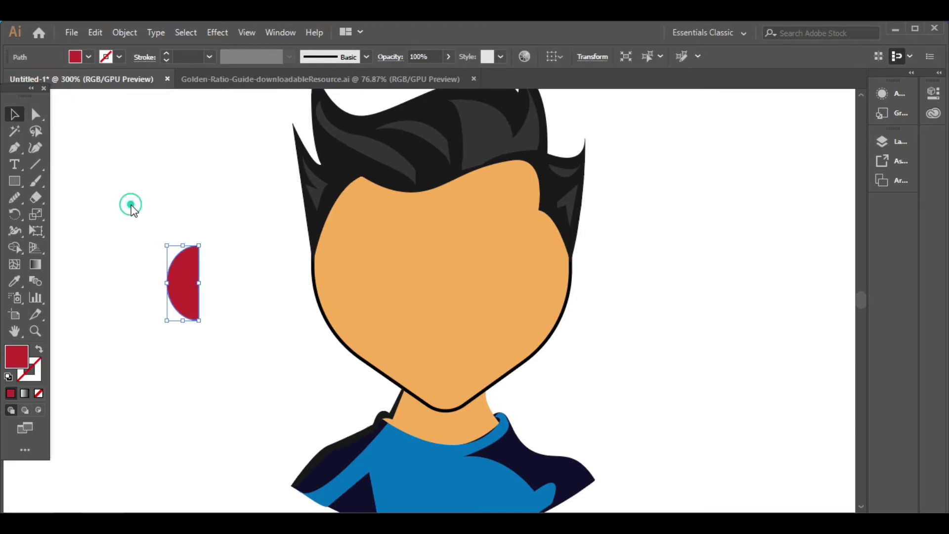
- Pen-draw a short black line across the red half-circle
click(173, 263)
click(198, 289)
click(89, 57)
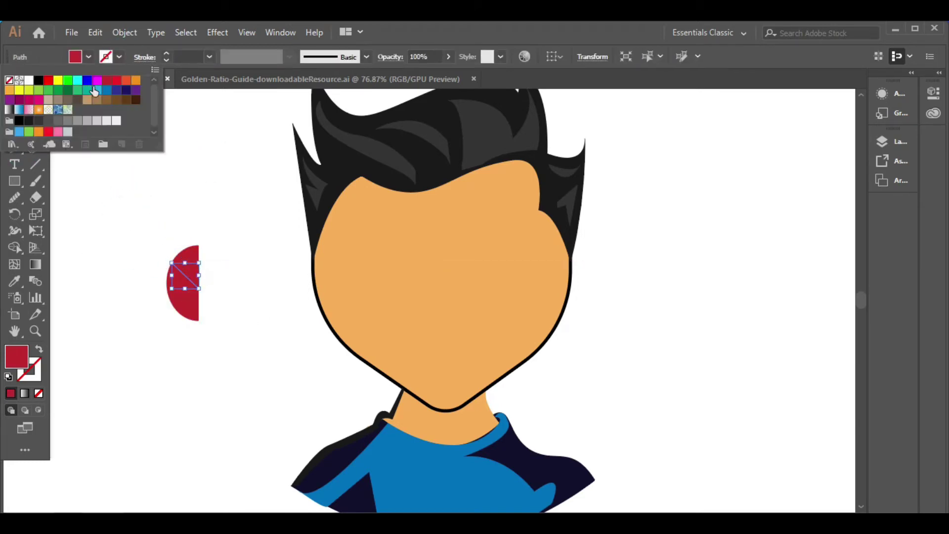
click(39, 80)
click(227, 186)
- Duplicate the black line into several diagonal stripes across the half-circle
drag(188, 279, 200, 321)
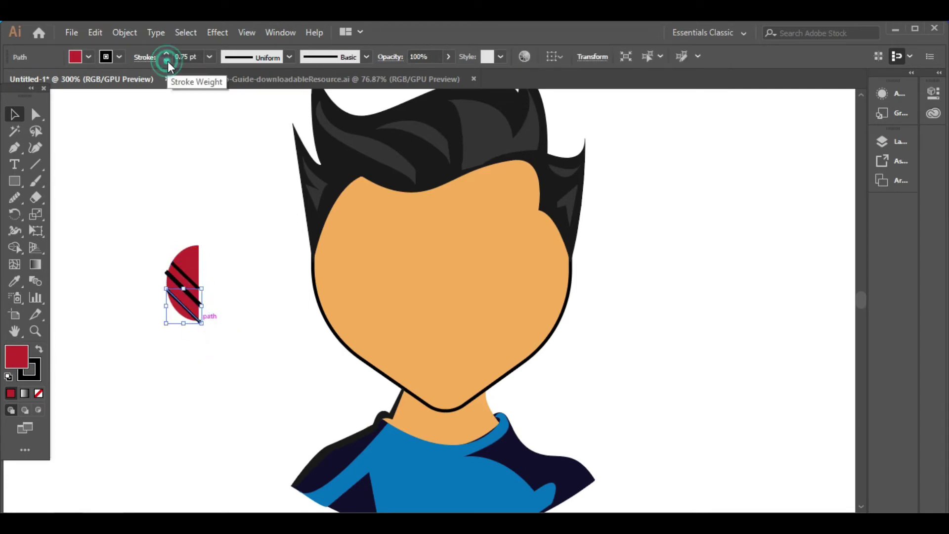
click(183, 282)
shift+click(190, 271)
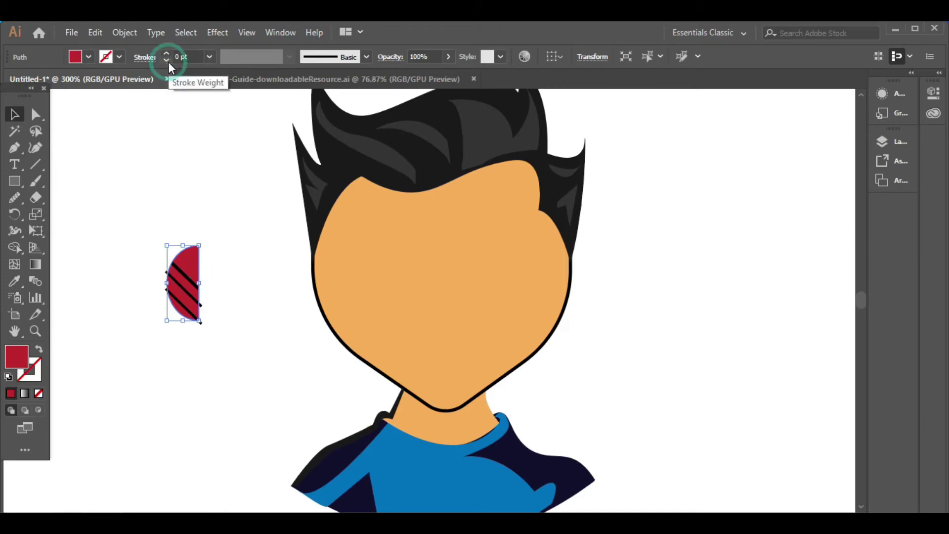
key(ctrl+shift+a)
drag(186, 275, 187, 264)
- Split the half-circle along the stripes with Shape Builder and select all its pieces
drag(127, 201, 242, 374)
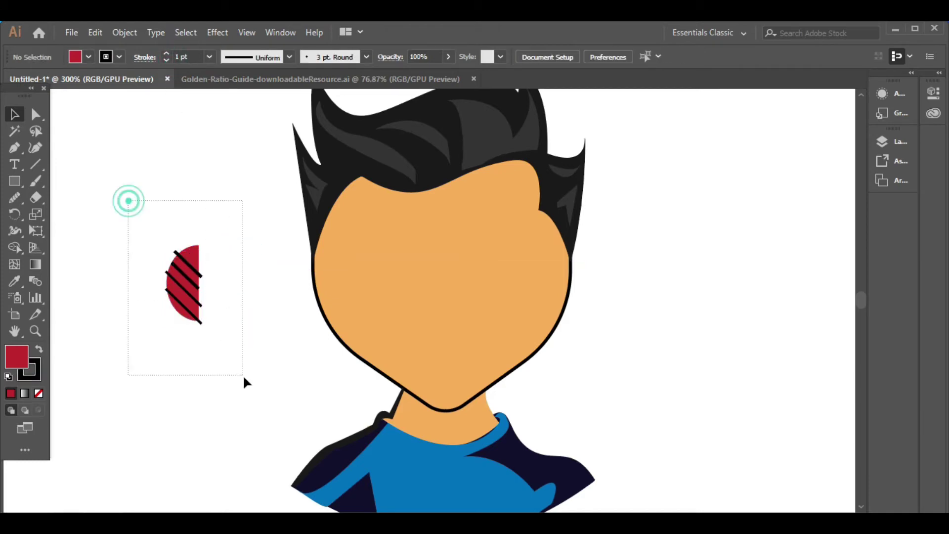
click(15, 247)
scroll(209, 297, up, 3)
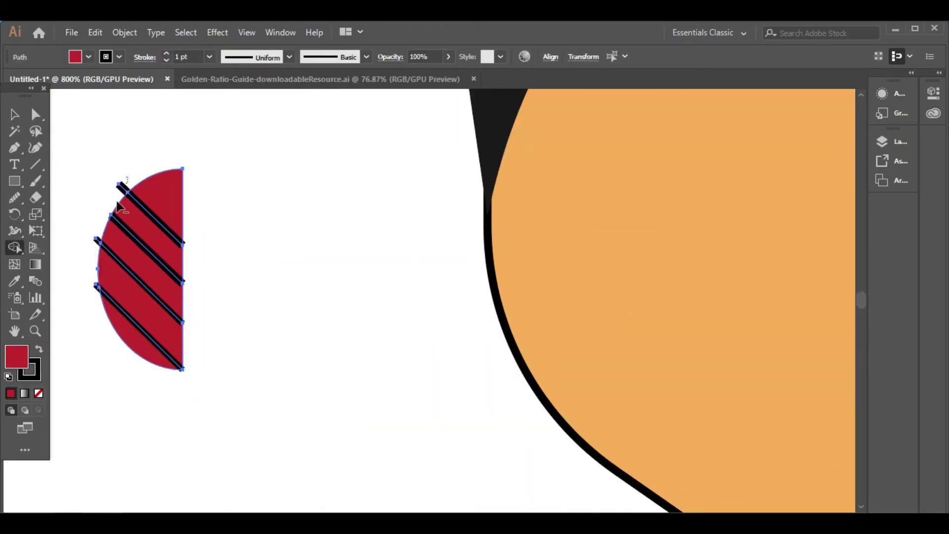
scroll(238, 237, up, 3)
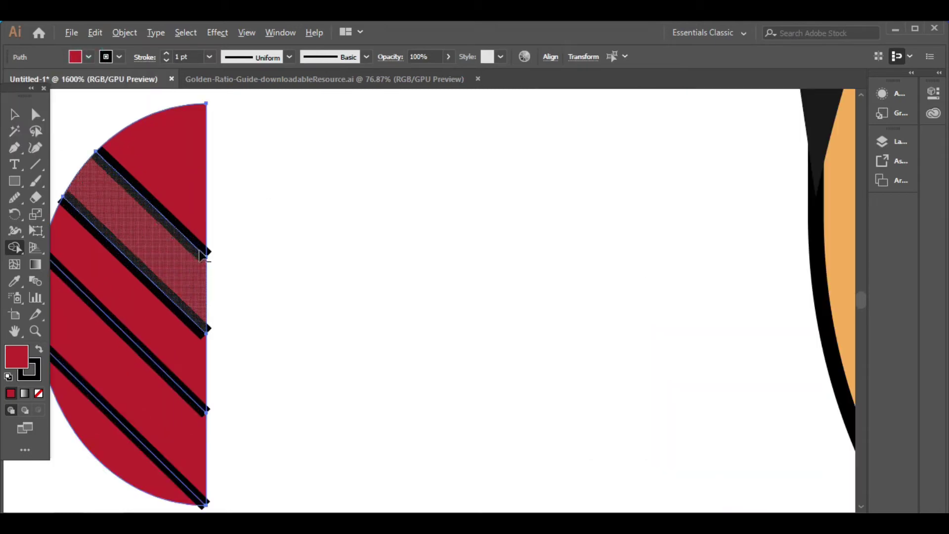
alt+click(208, 325)
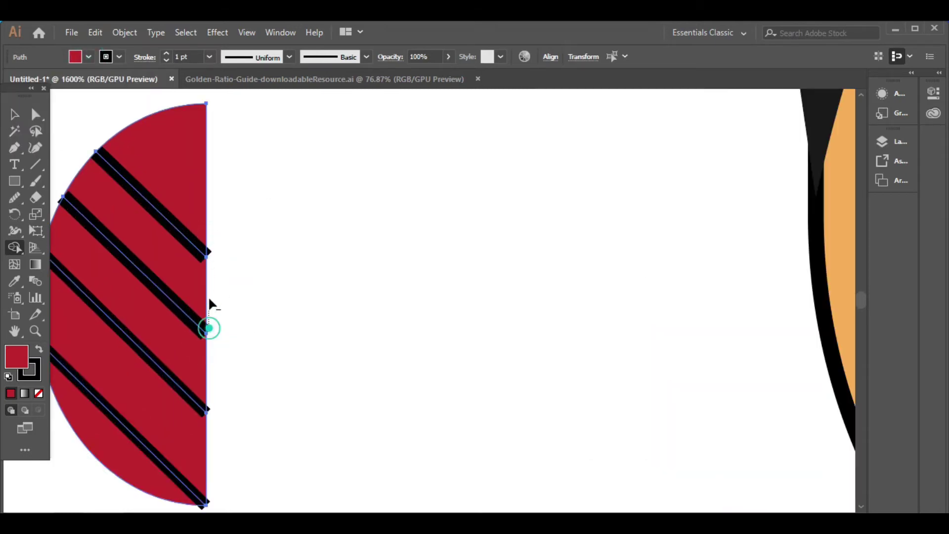
key(v)
scroll(277, 198, down, 1)
drag(161, 144, 277, 346)
right_click(287, 369)
- Group the striped half-circle pieces together
click(339, 168)
scroll(318, 298, down, 2)
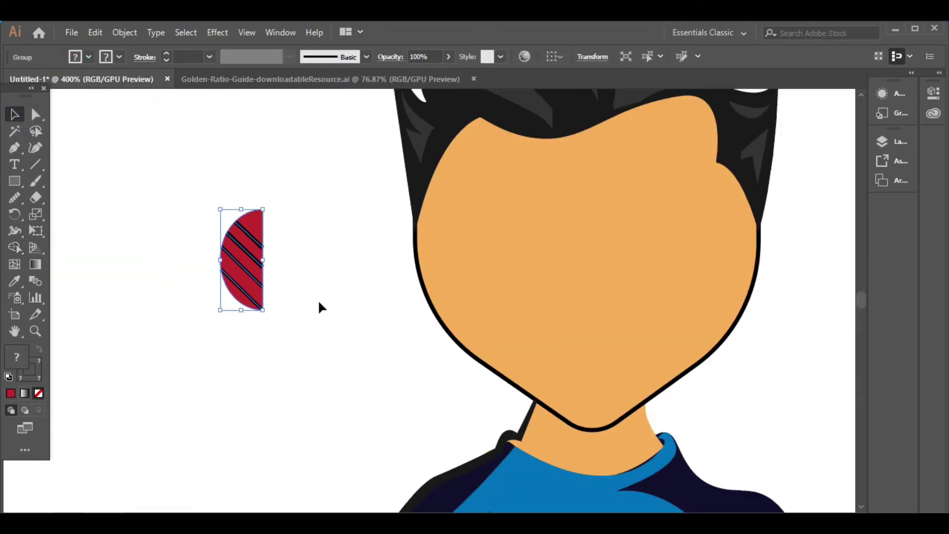
scroll(70, 208, up, 1)
right_click(106, 294)
- Draw a black spike atop the half-circle and group it into the ear cup
click(14, 147)
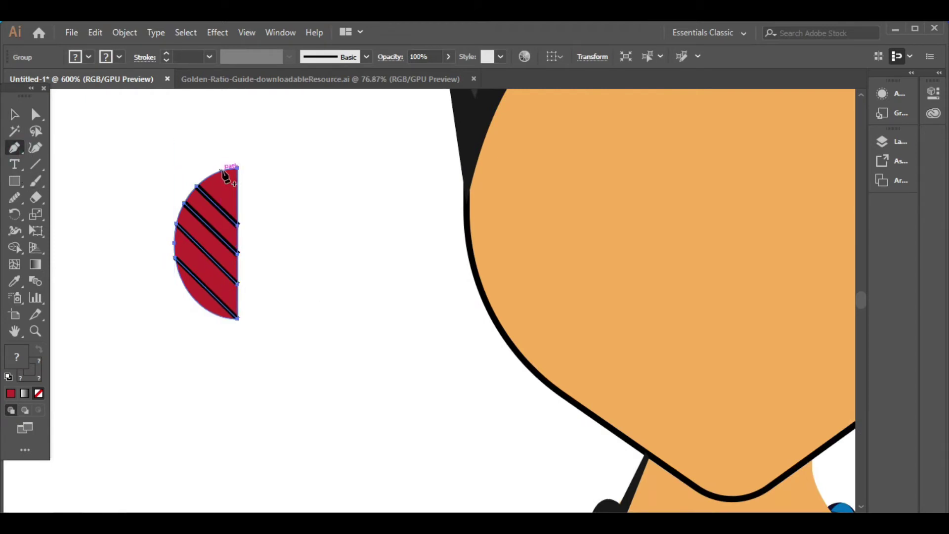
click(218, 169)
click(198, 110)
click(227, 169)
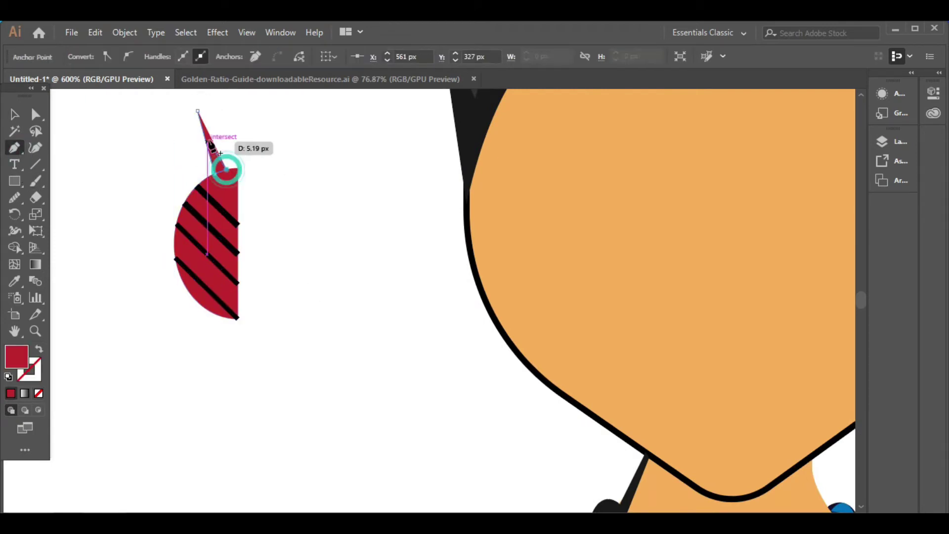
click(222, 208)
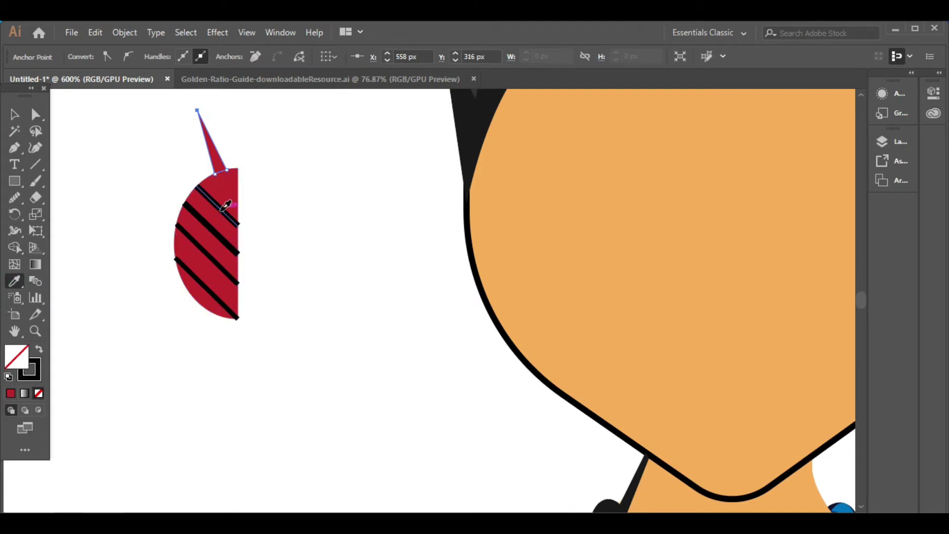
key(v)
shift+click(224, 224)
scroll(224, 224, down, 3)
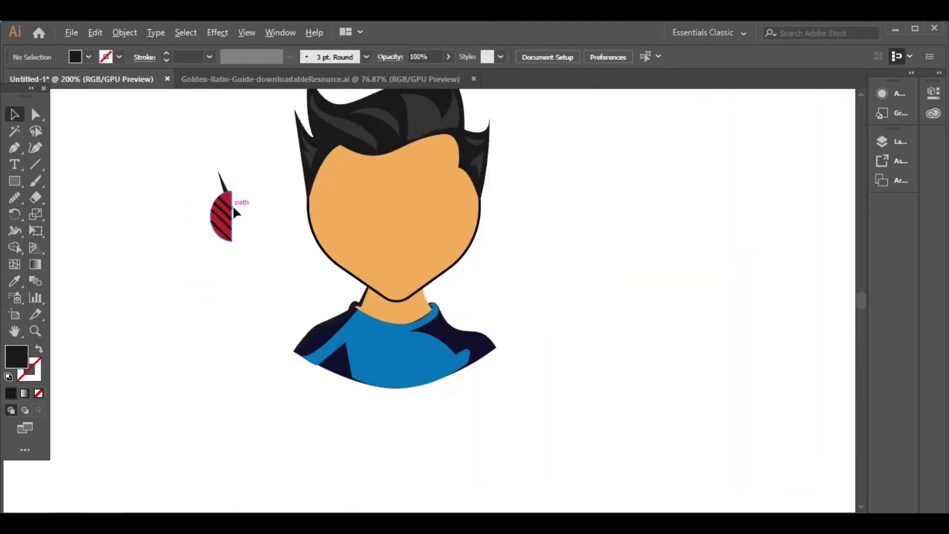
right_click(246, 269)
click(281, 352)
- Move the ear cup onto the face's left edge and bring it to front
mouse_move(221, 218)
mouse_down()
mouse_move(306, 214)
mouse_move(299, 214)
mouse_move(313, 250)
mouse_up()
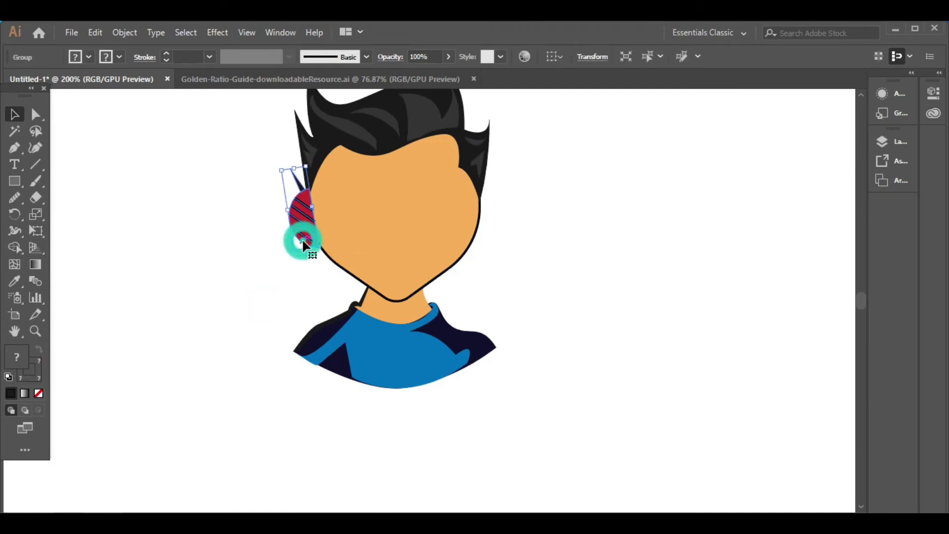
right_click(301, 238)
click(375, 362)
scroll(577, 309, up, 1)
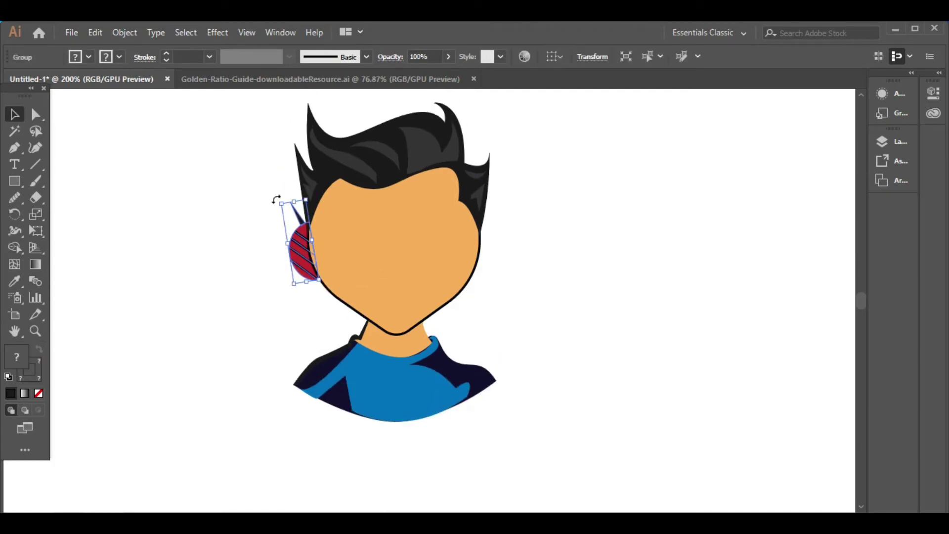
click(542, 286)
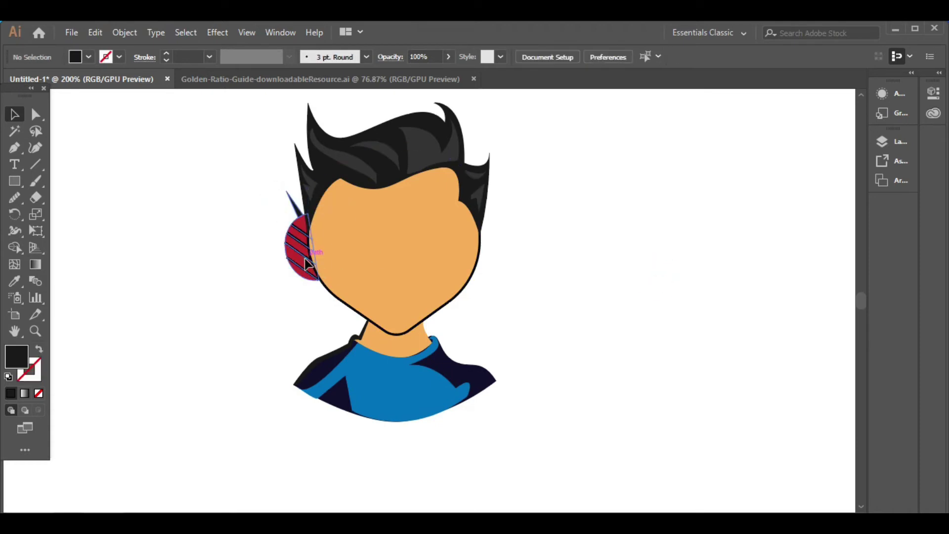
- Make a vertically reflected copy of the ear cup on the head's right side
right_click(304, 258)
click(483, 443)
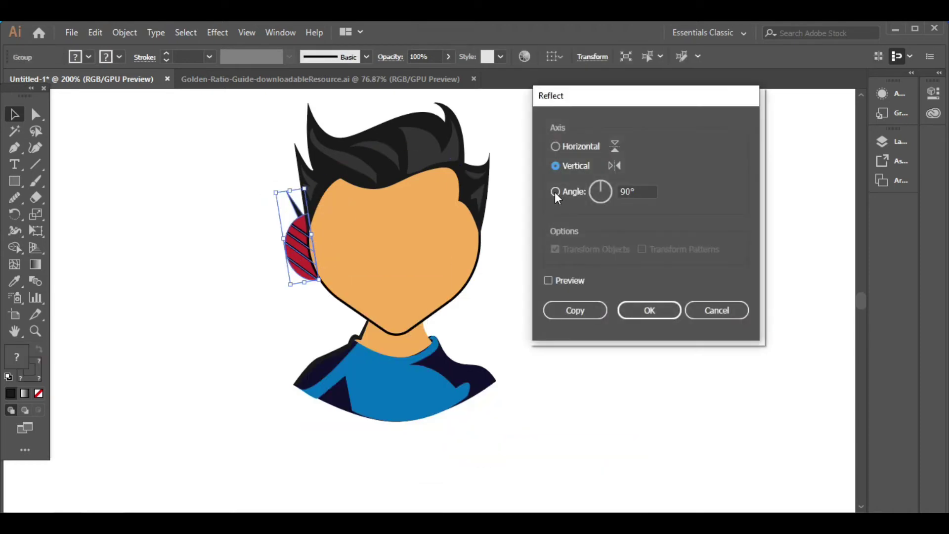
click(546, 278)
click(556, 166)
click(591, 315)
mouse_move(304, 258)
mouse_down()
mouse_move(490, 254)
mouse_move(497, 277)
mouse_move(471, 292)
mouse_up()
click(526, 266)
- Nudge and tilt both ear cups to fit snugly against the head
click(639, 291)
click(491, 257)
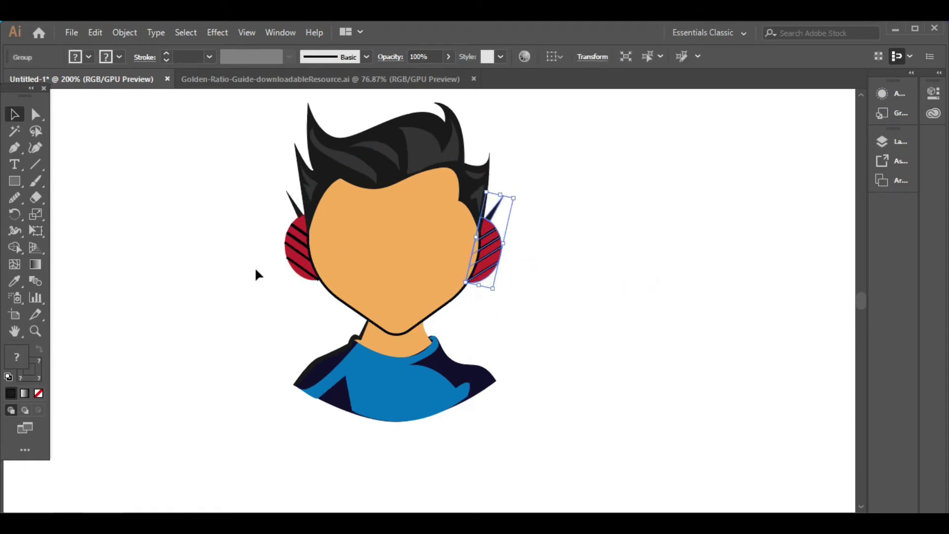
drag(304, 260, 301, 267)
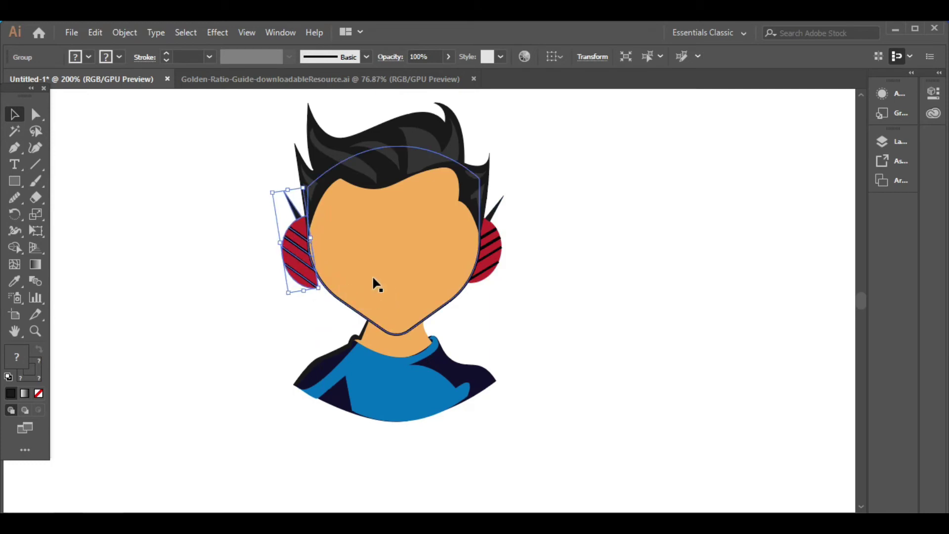
drag(324, 299, 364, 300)
click(582, 378)
scroll(664, 331, up, 1)
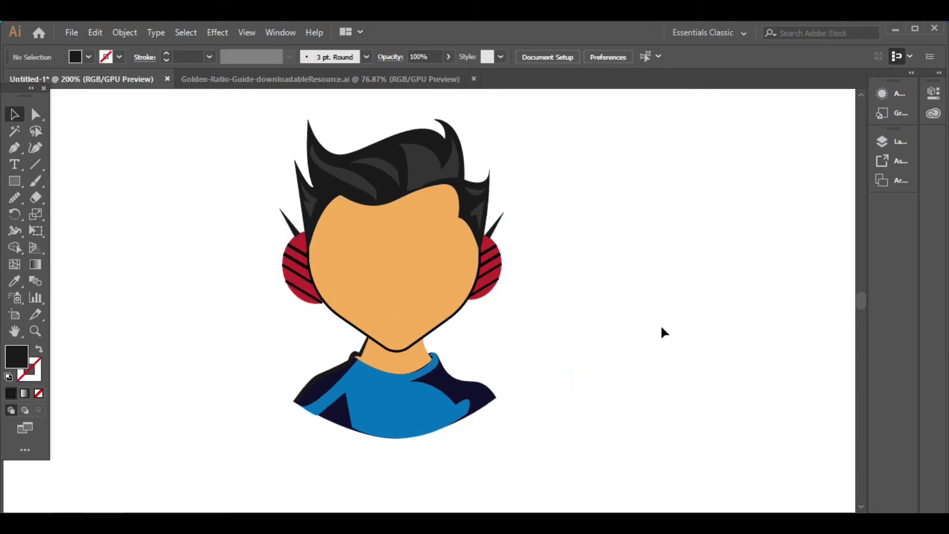
- Pen-draw a closed shadow shape down the face's right edge
key(p)
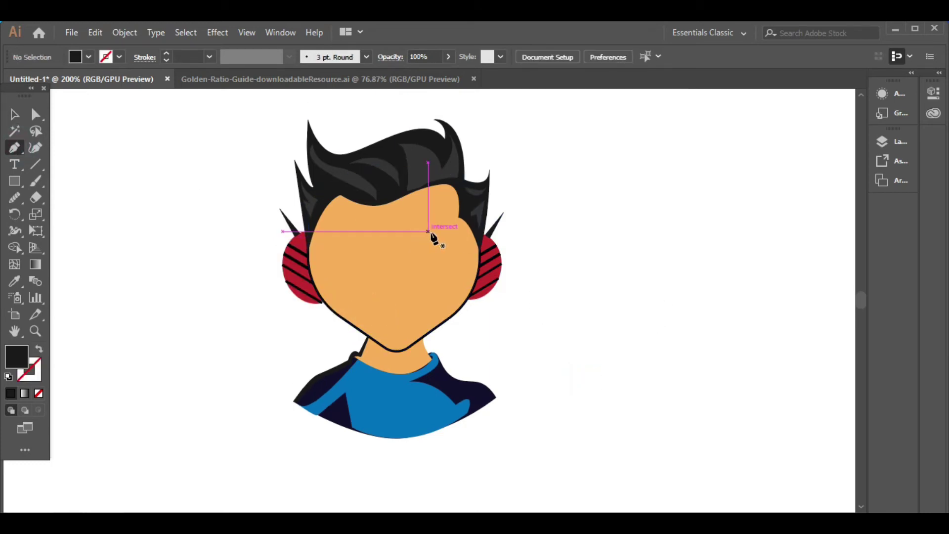
click(436, 187)
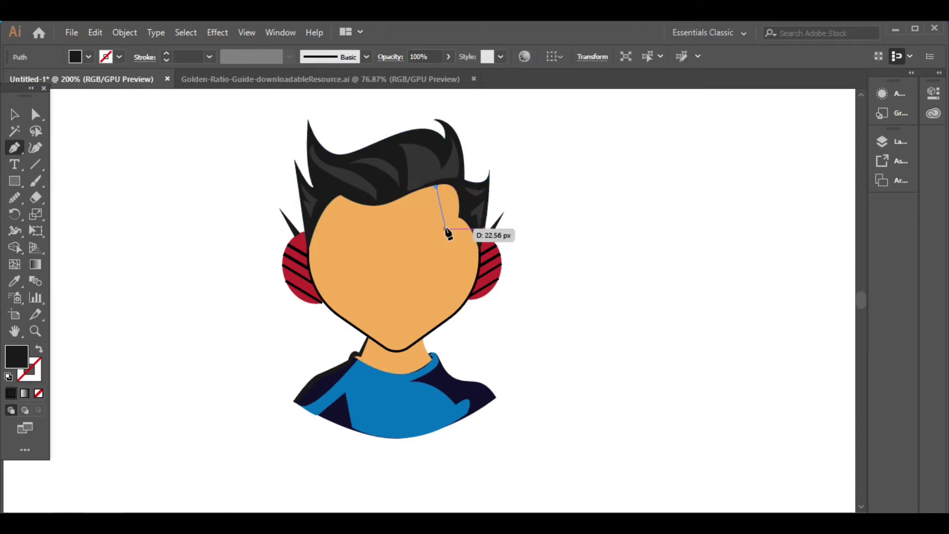
drag(446, 230, 436, 254)
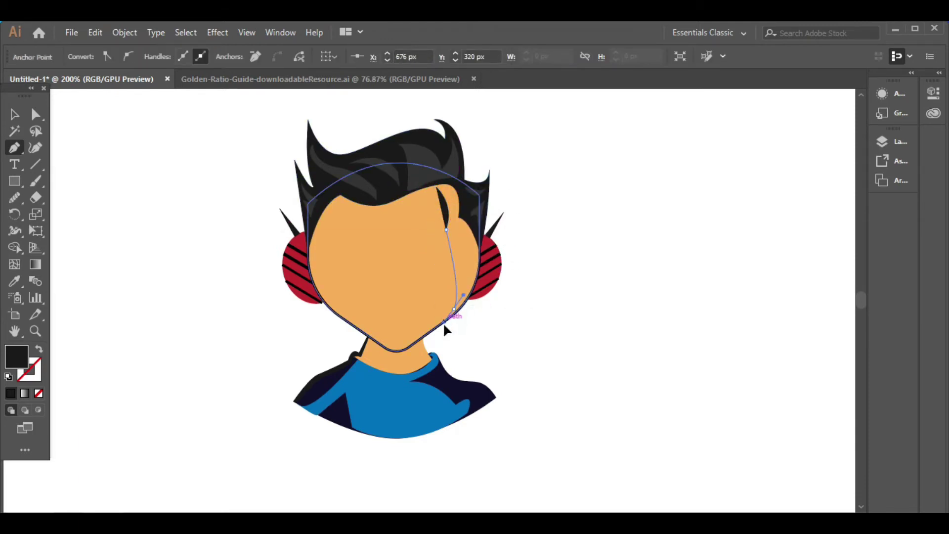
drag(454, 308, 464, 297)
drag(476, 251, 472, 218)
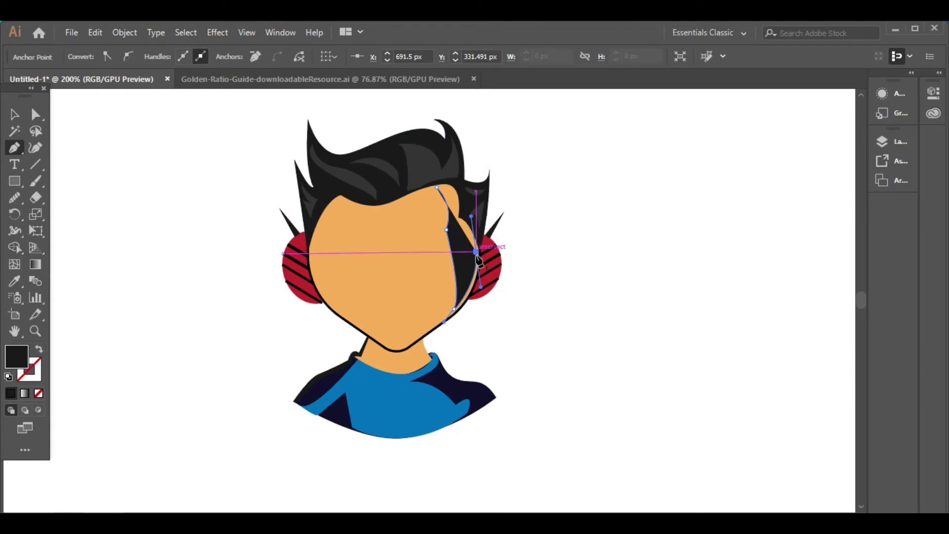
click(456, 222)
click(456, 204)
click(465, 183)
click(436, 187)
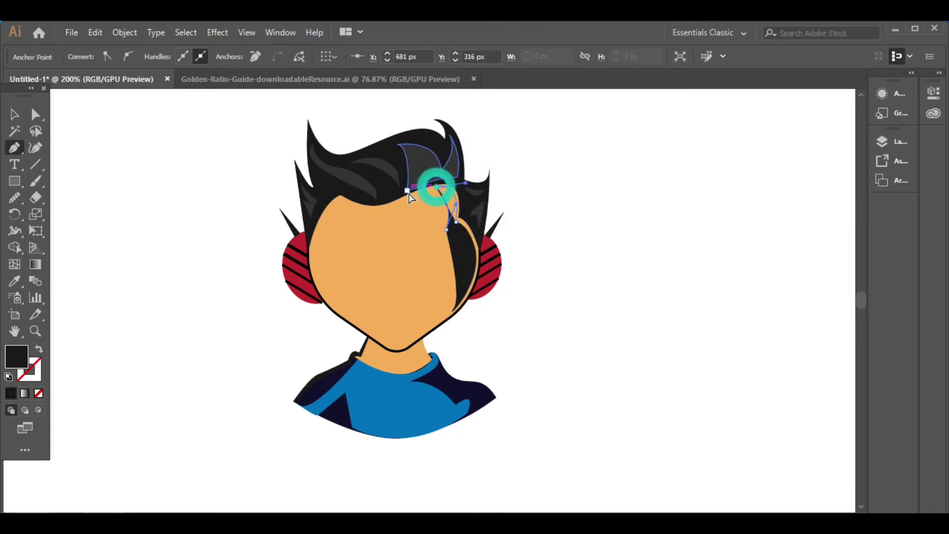
- Colour the shadow a darker orange than the sampled skin, with no stroke
key(i)
click(407, 250)
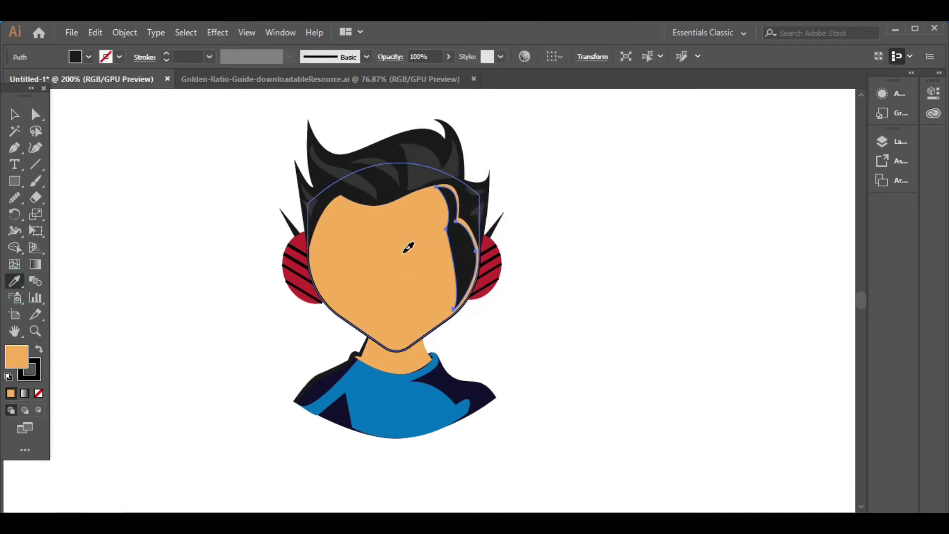
click(118, 56)
click(9, 80)
double_click(16, 356)
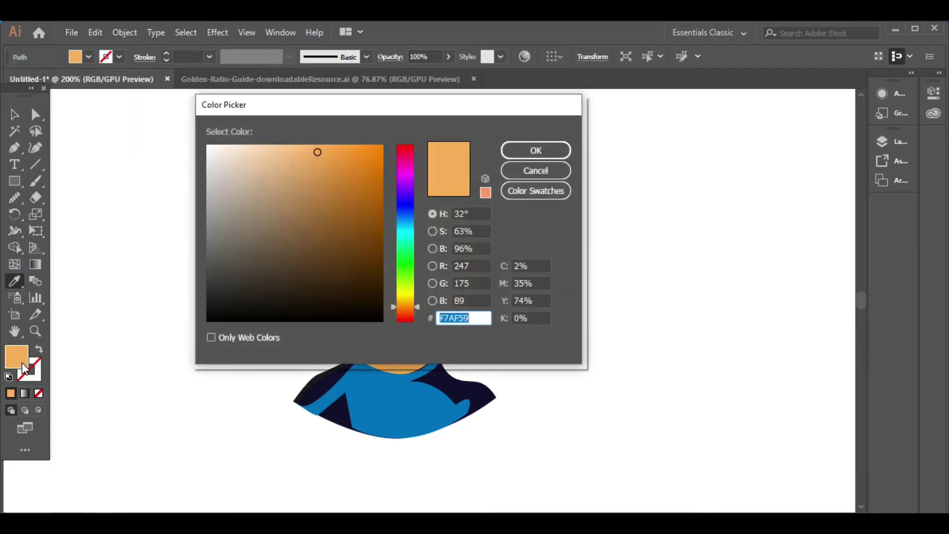
click(339, 148)
click(536, 148)
key(v)
click(654, 332)
scroll(645, 325, up, 2)
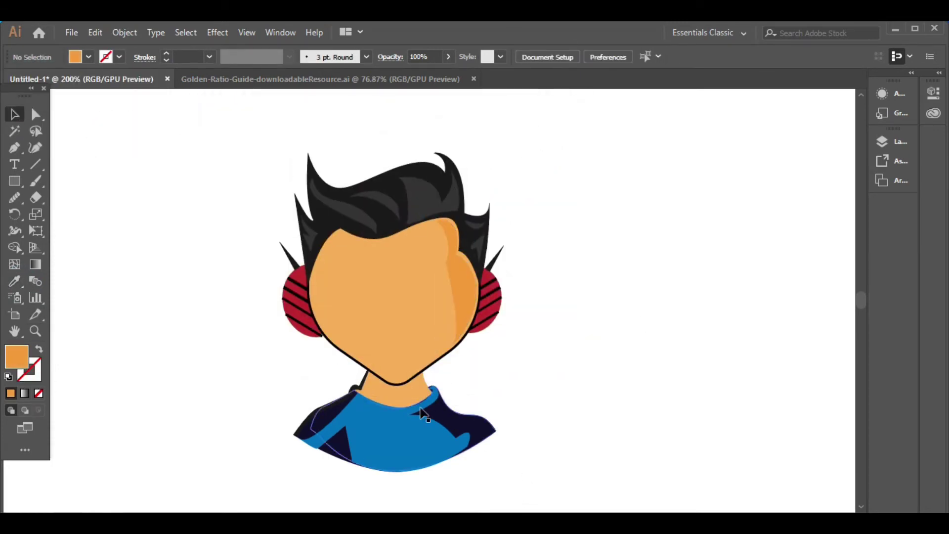
- Draw a pointed mustache outline with a centre dip on the lower face using the Pen tool
click(15, 147)
scroll(350, 380, up, 1)
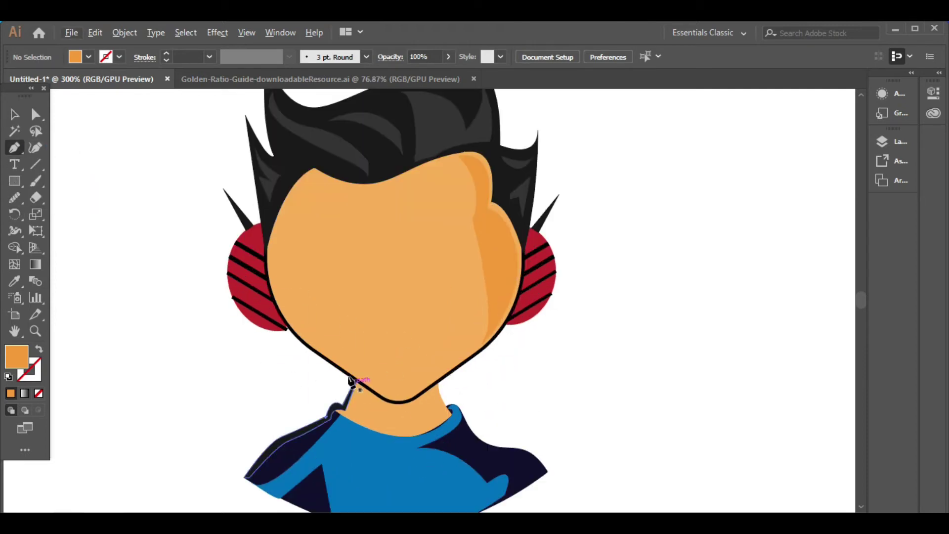
click(388, 330)
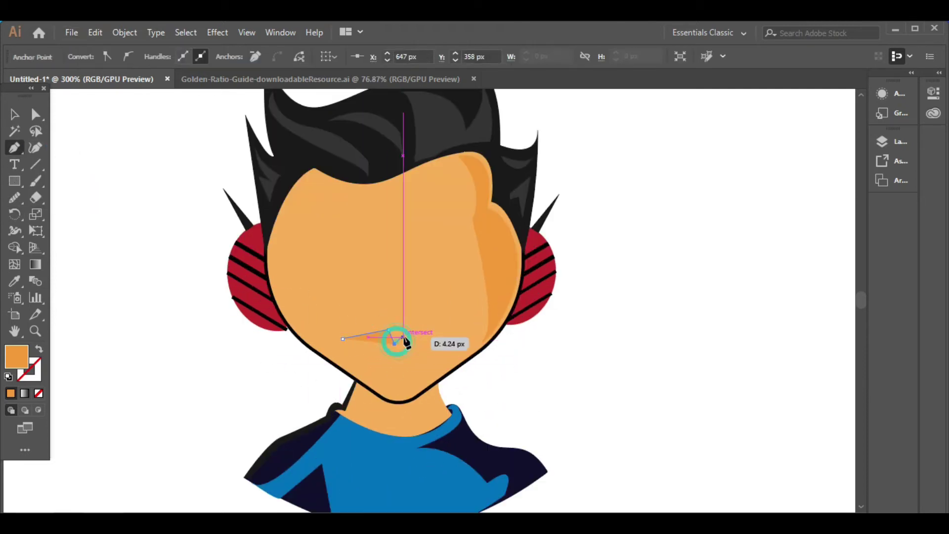
click(403, 329)
click(446, 342)
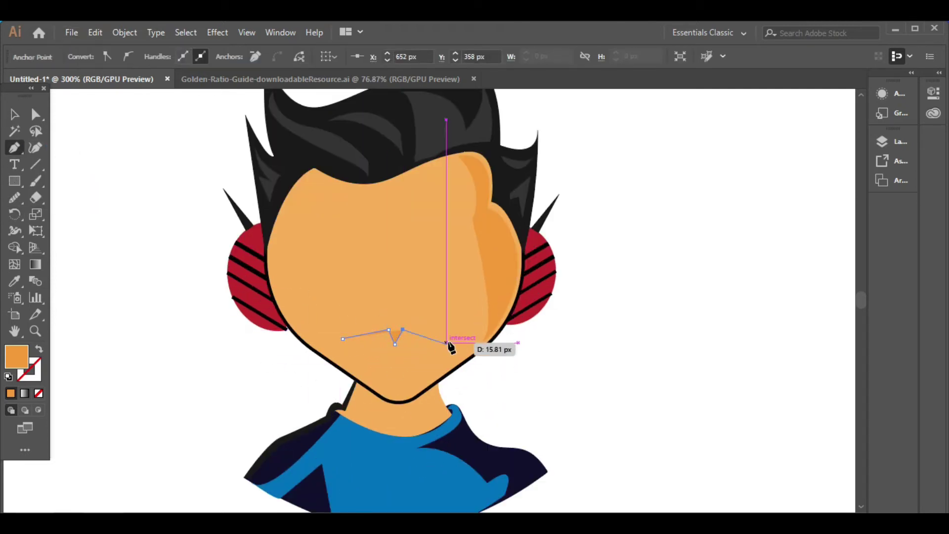
click(403, 337)
click(394, 352)
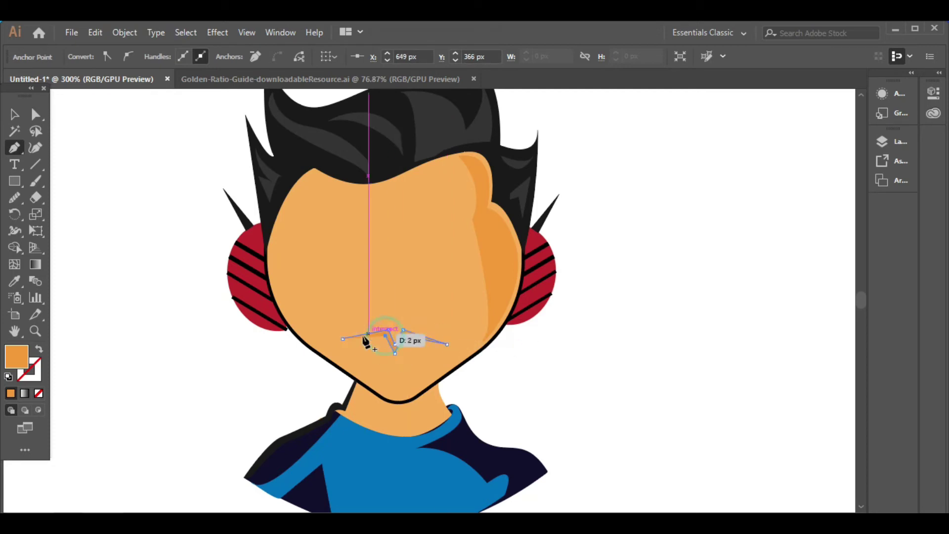
click(14, 114)
- Fill the mustache black and drag one of its lower anchors to reshape it
key(i)
click(292, 144)
key(v)
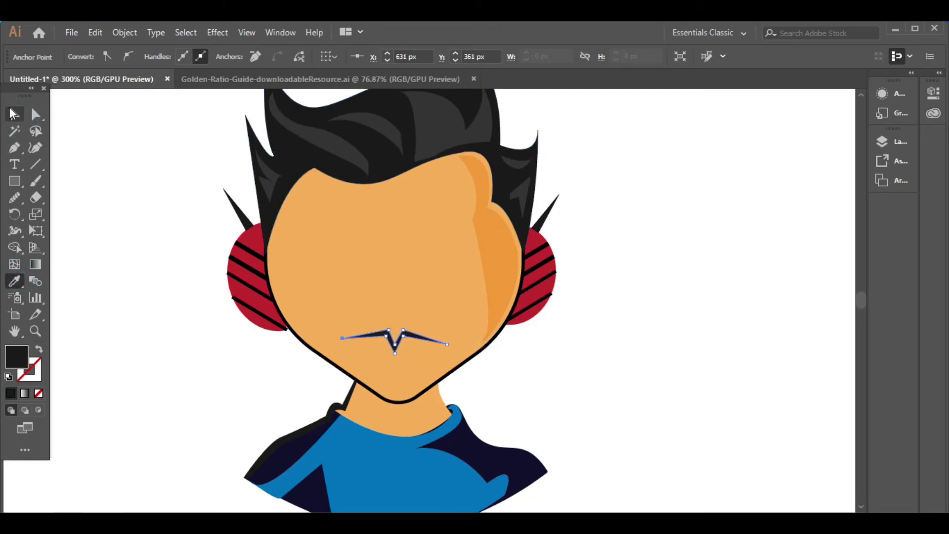
key(ctrl+shift+a)
click(403, 341)
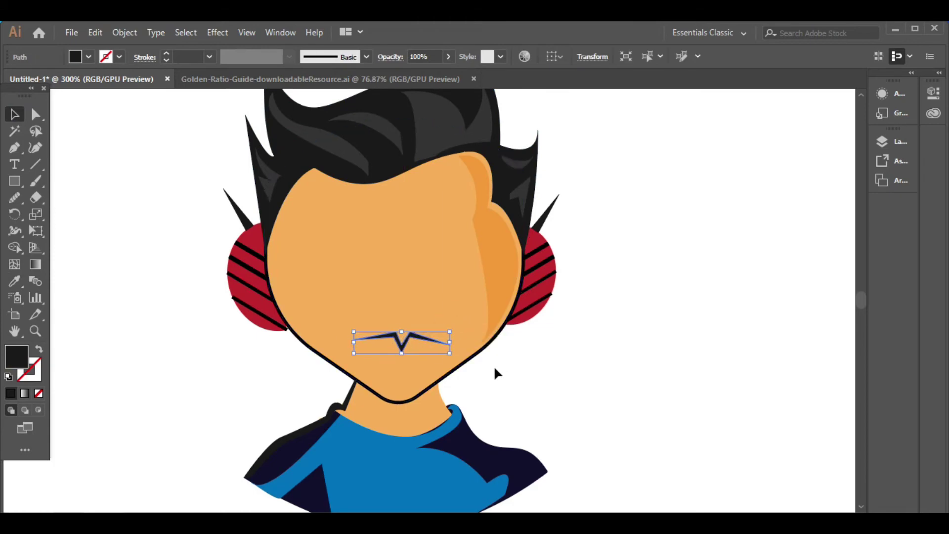
click(35, 114)
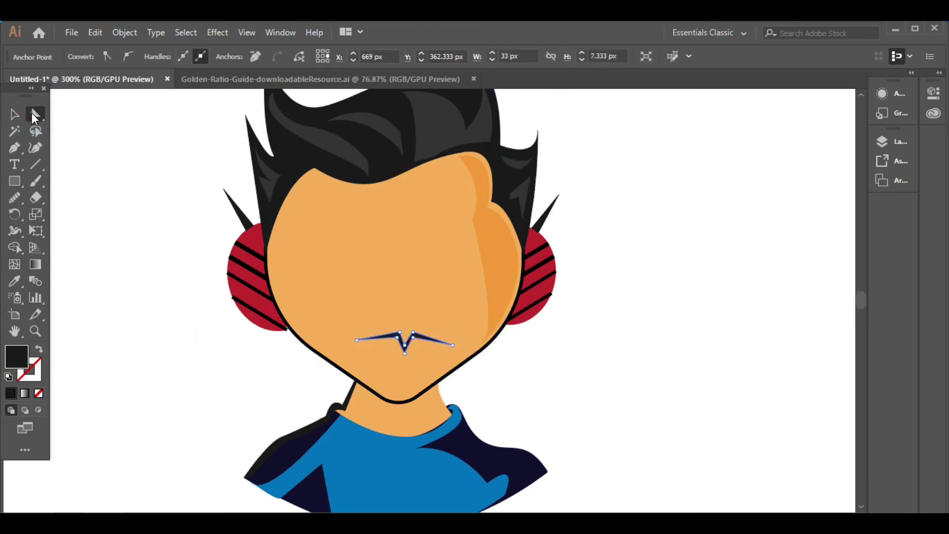
drag(404, 352, 408, 357)
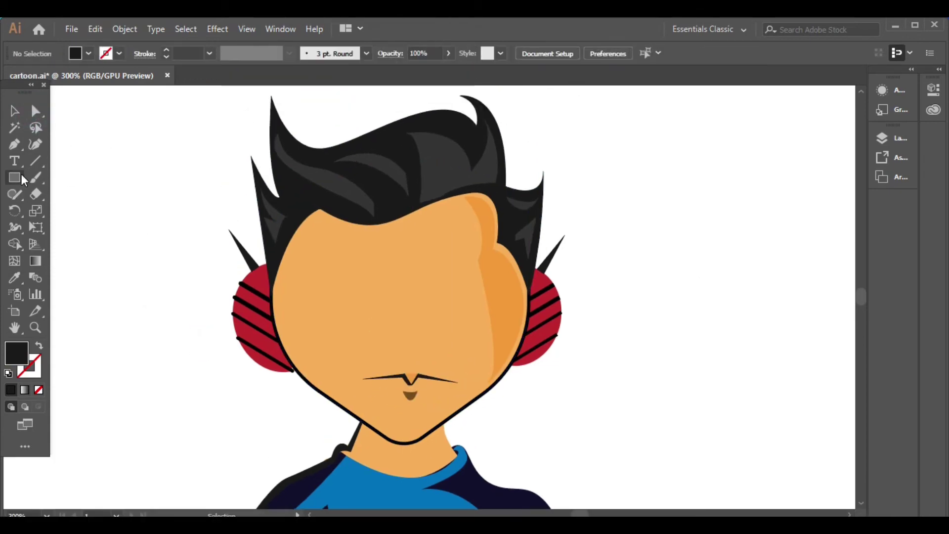
- Draw a black rectangle right of the head and round its bottom corners
drag(14, 177, 74, 179)
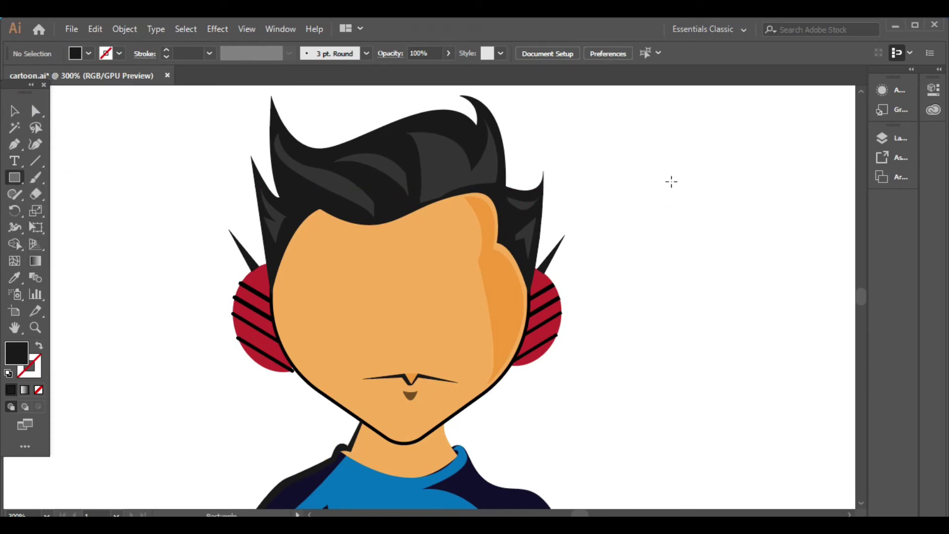
drag(655, 180, 748, 245)
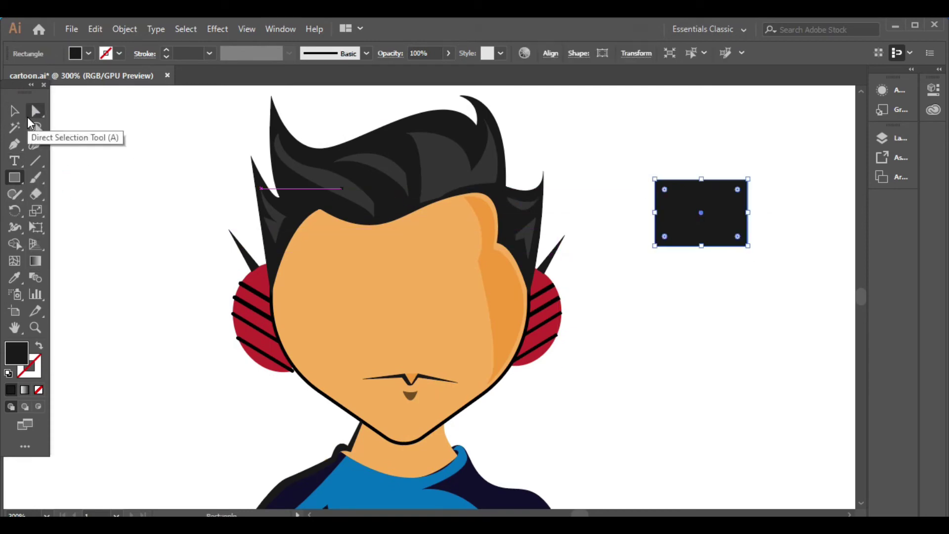
click(30, 120)
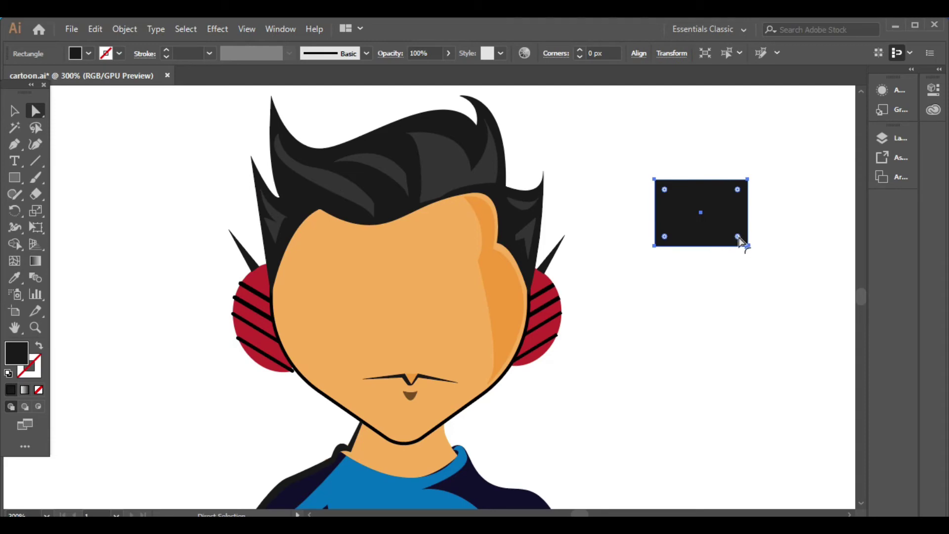
drag(728, 232, 671, 233)
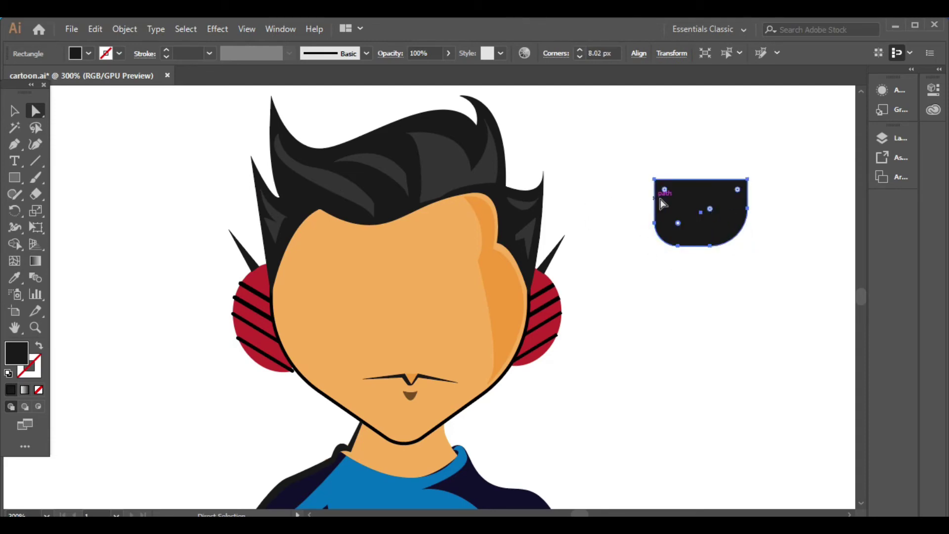
- Nudge the lens's top-left anchor down and move the lens shape up and right
click(656, 179)
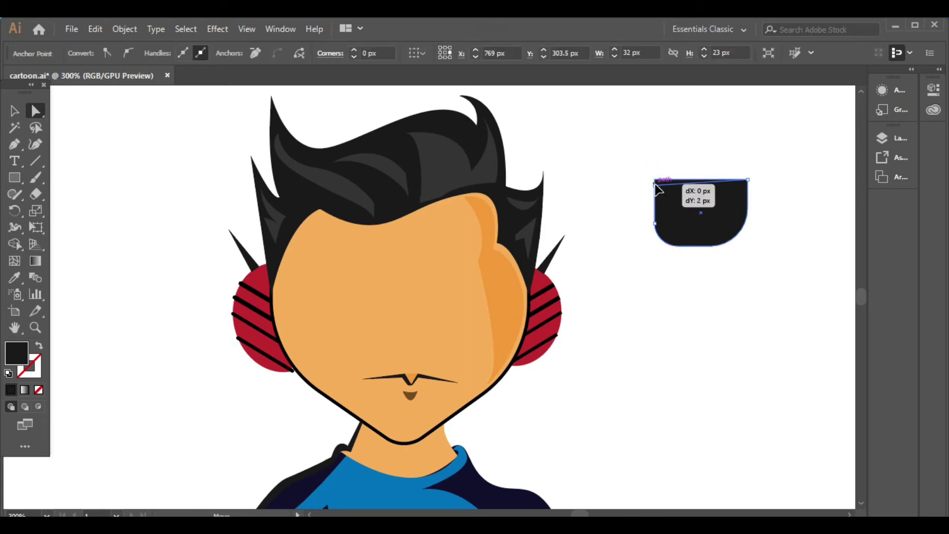
mouse_move(657, 188)
mouse_down()
mouse_move(654, 180)
mouse_move(661, 189)
mouse_up()
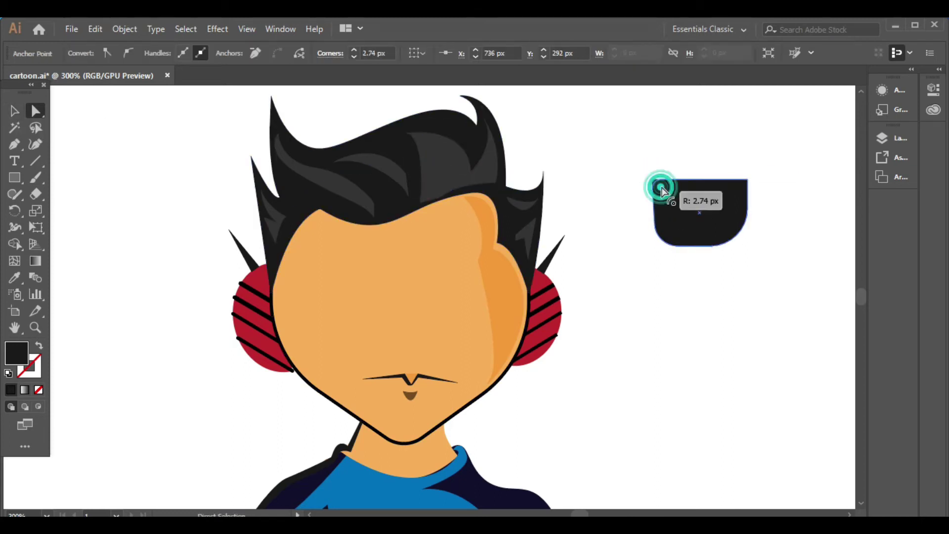
click(747, 180)
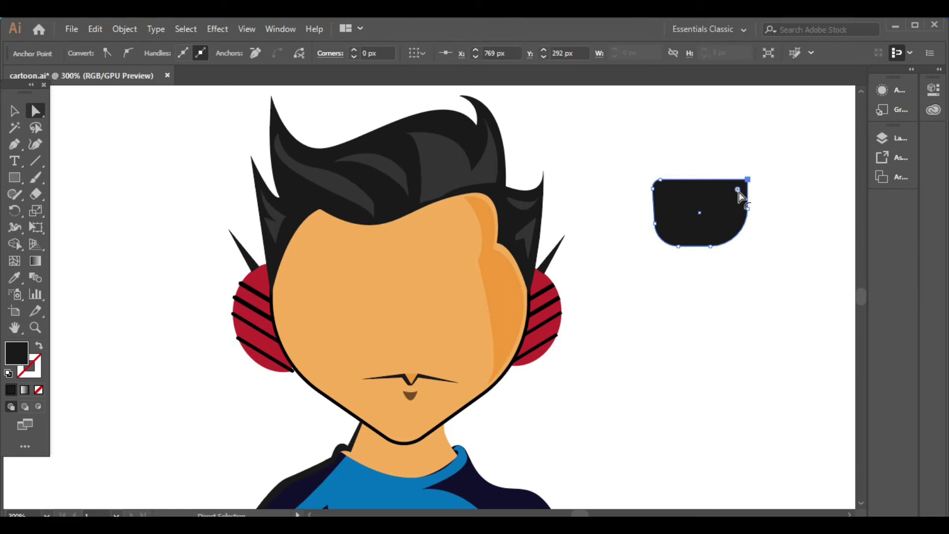
click(734, 242)
drag(702, 205, 752, 169)
key(v)
click(726, 302)
- Draw a thin cyan diagonal line across the black lens
click(14, 178)
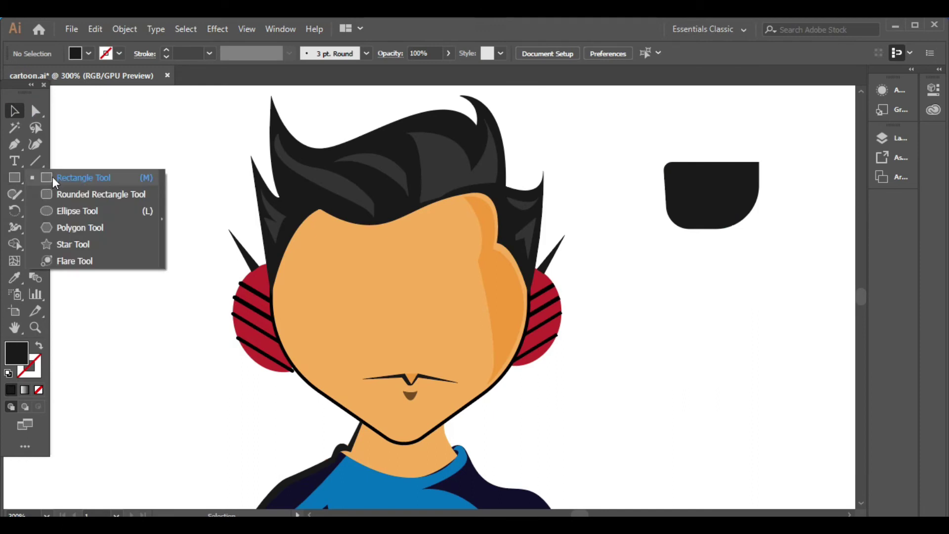
click(35, 161)
drag(716, 153, 672, 237)
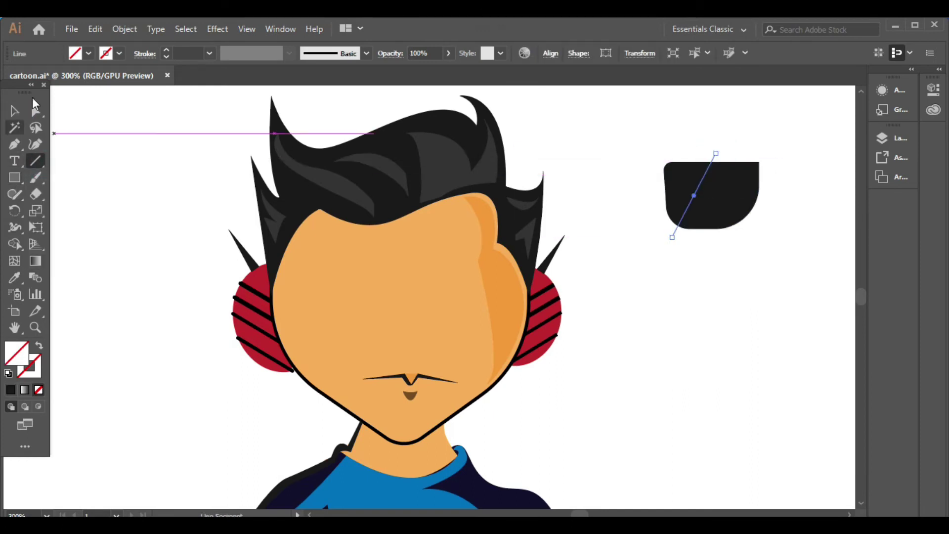
click(167, 57)
click(167, 57)
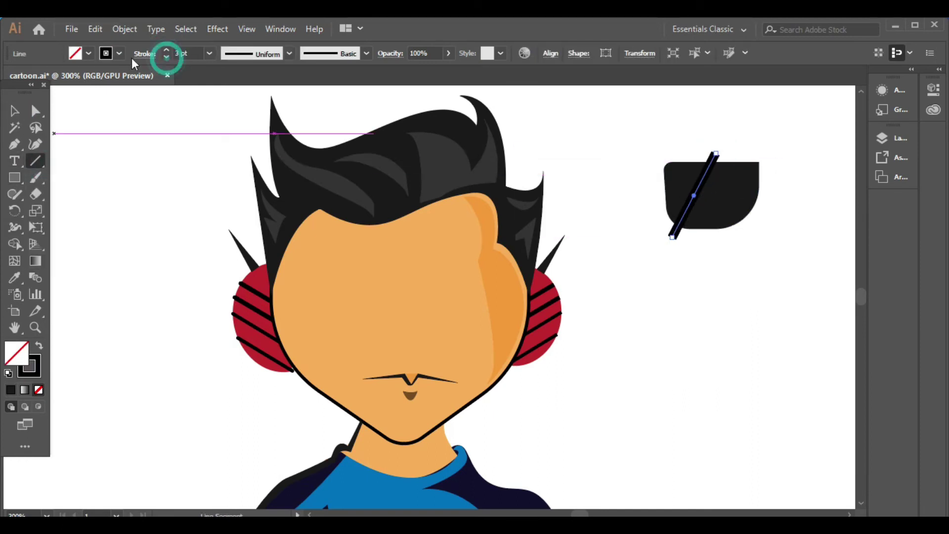
click(119, 54)
click(29, 76)
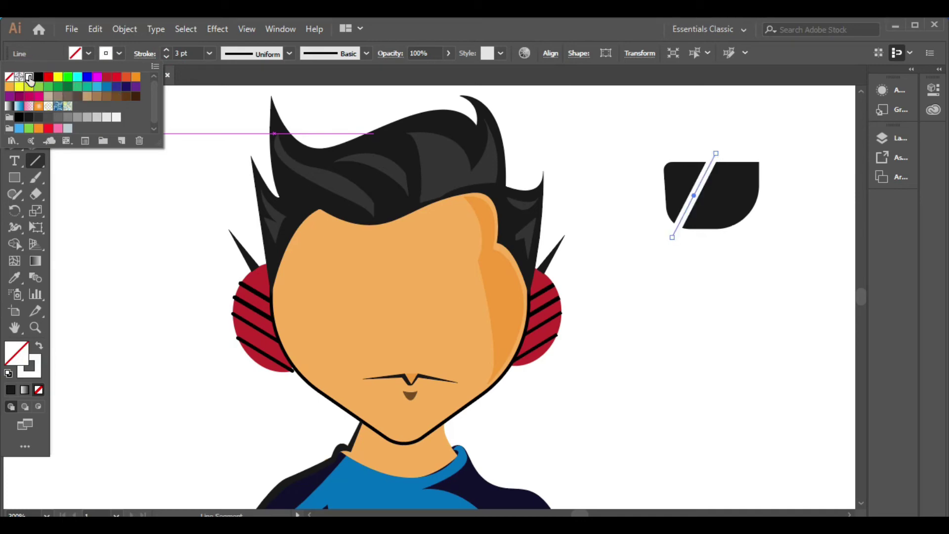
click(78, 79)
key(v)
key(ctrl+shift+a)
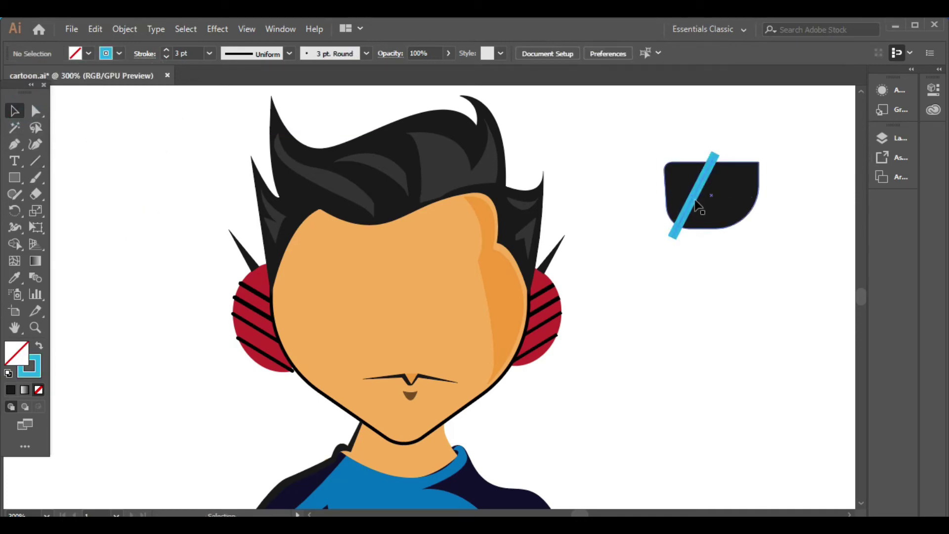
- Duplicate the cyan line into three stripes and expand them into filled shapes
drag(694, 201, 712, 201)
key(ctrl+d)
drag(642, 121, 782, 267)
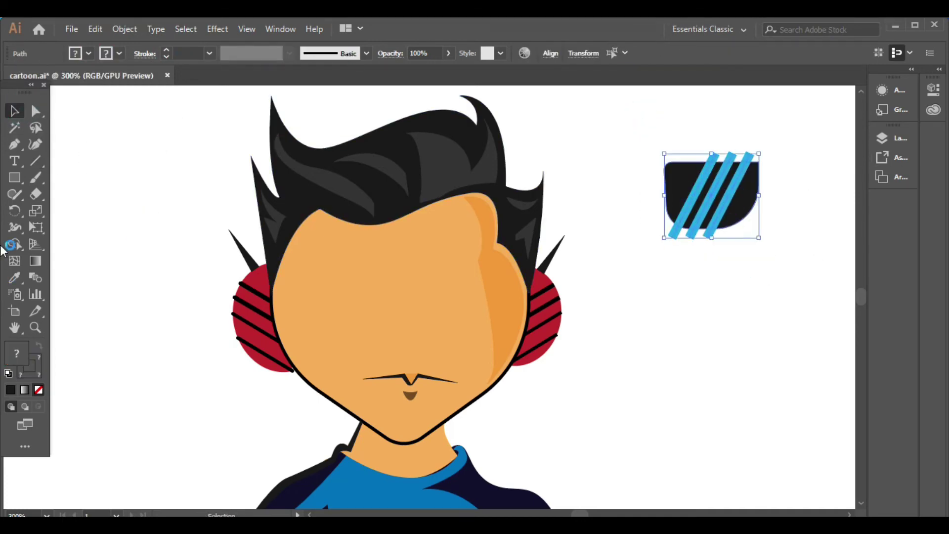
key(ctrl+plus)
key(ctrl+plus)
key(ctrl+plus)
click(125, 29)
click(174, 172)
click(247, 350)
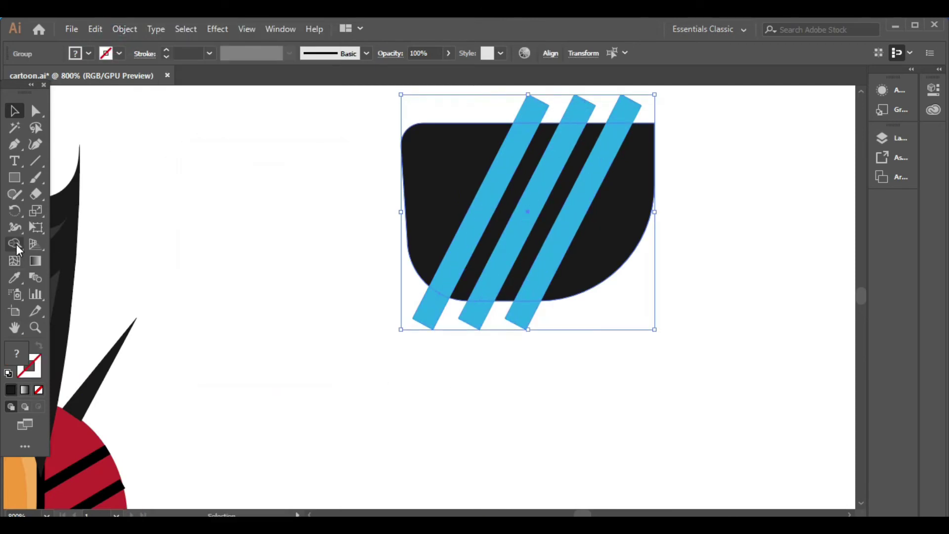
- Trim the stripe ends sticking out of the lens with the Shape Builder
click(14, 244)
drag(529, 111, 630, 110)
drag(425, 316, 522, 316)
key(v)
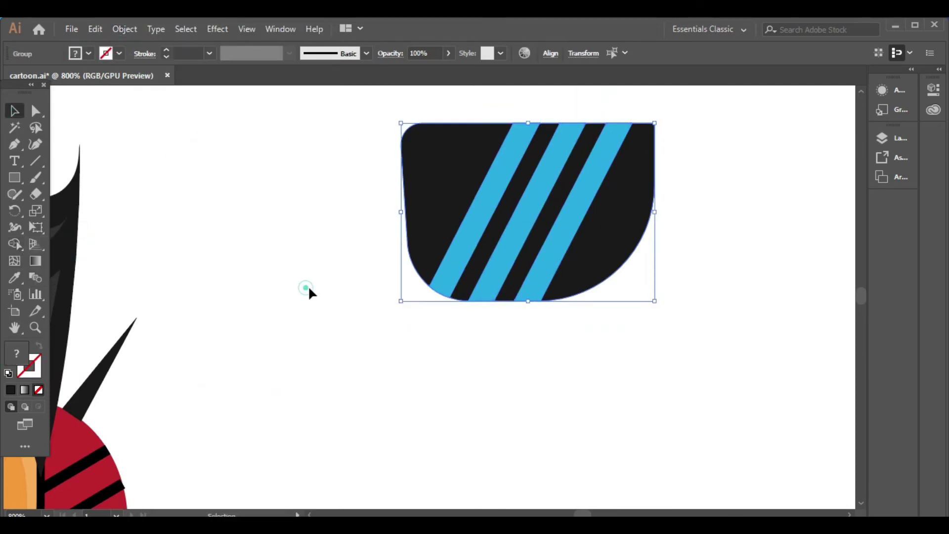
key(ctrl+minus)
key(ctrl+minus)
- Move the striped lens down and group the lens with its stripes
drag(387, 360, 625, 319)
drag(612, 140, 775, 258)
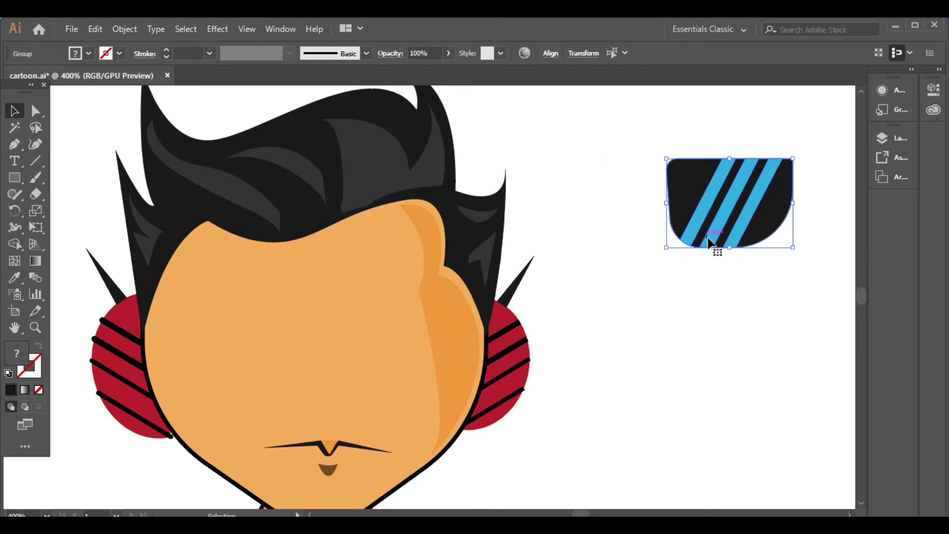
drag(714, 192, 729, 296)
right_click(747, 467)
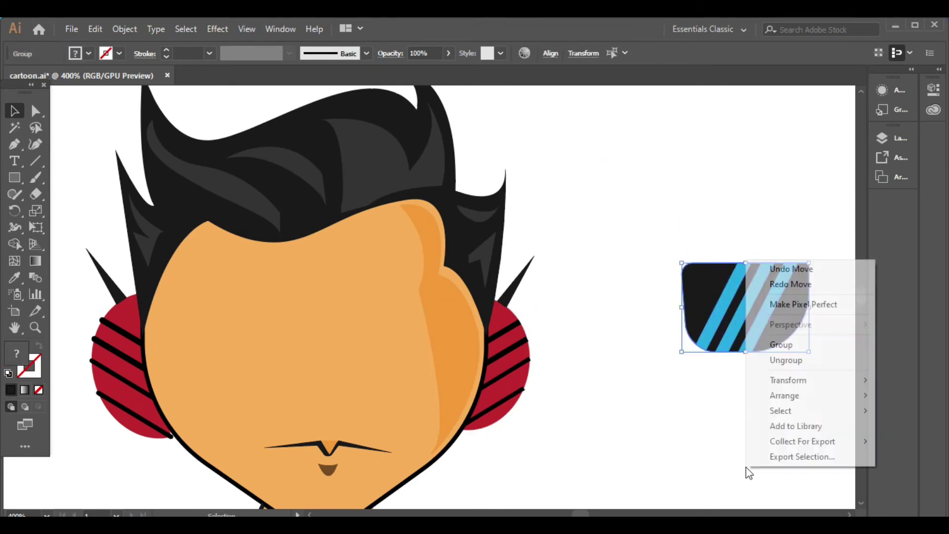
click(781, 344)
click(752, 290)
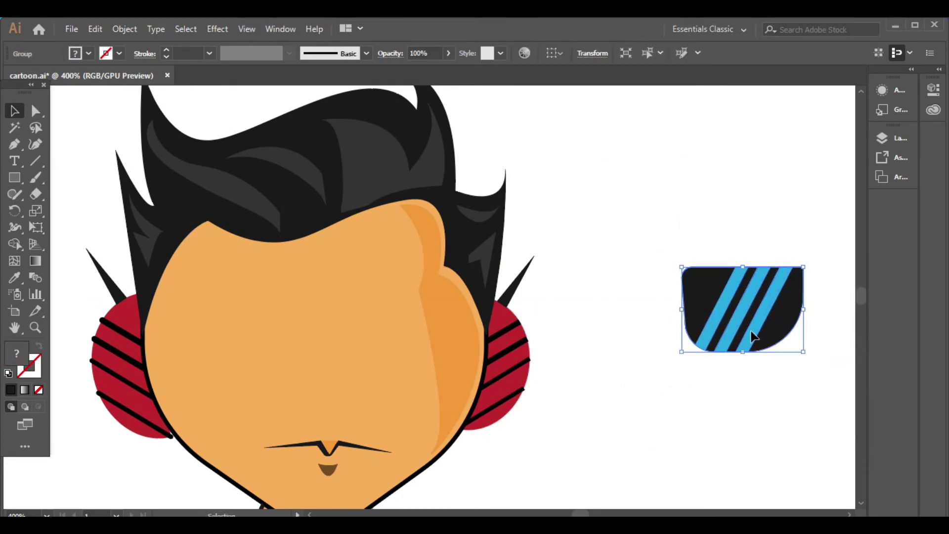
- Move the striped lens up and make a mirrored copy as the second lens
right_click(781, 214)
mouse_move(752, 336)
mouse_down()
mouse_move(786, 213)
mouse_move(637, 204)
mouse_up()
click(618, 394)
click(573, 307)
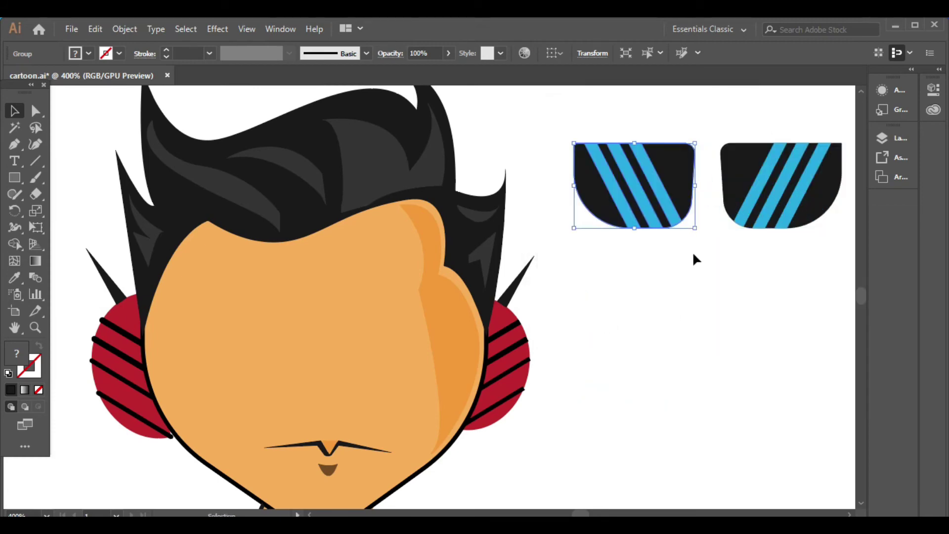
- Nudge the left lens left and draw a curved bridge shape with the Pen tool
key(Left)
key(Left)
key(Left)
key(Left)
click(679, 264)
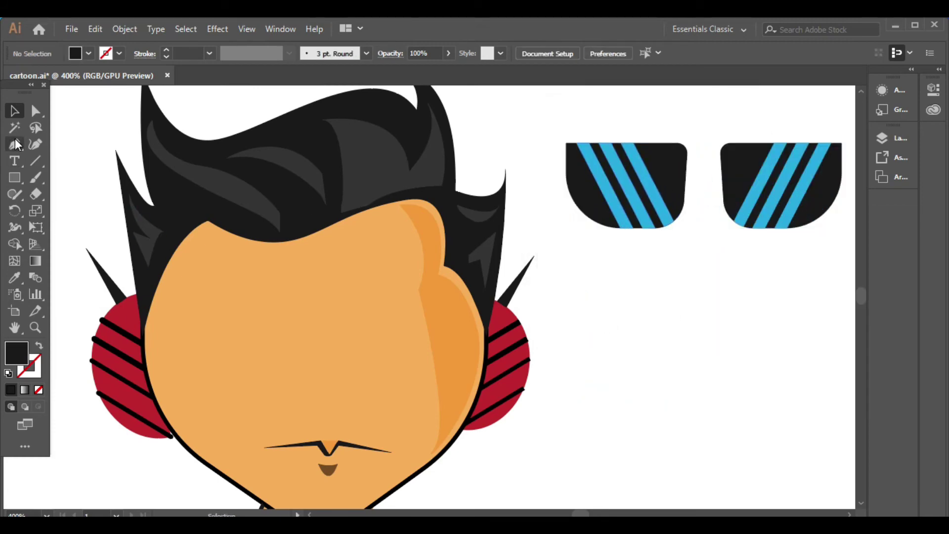
click(15, 144)
click(682, 174)
drag(735, 172, 779, 146)
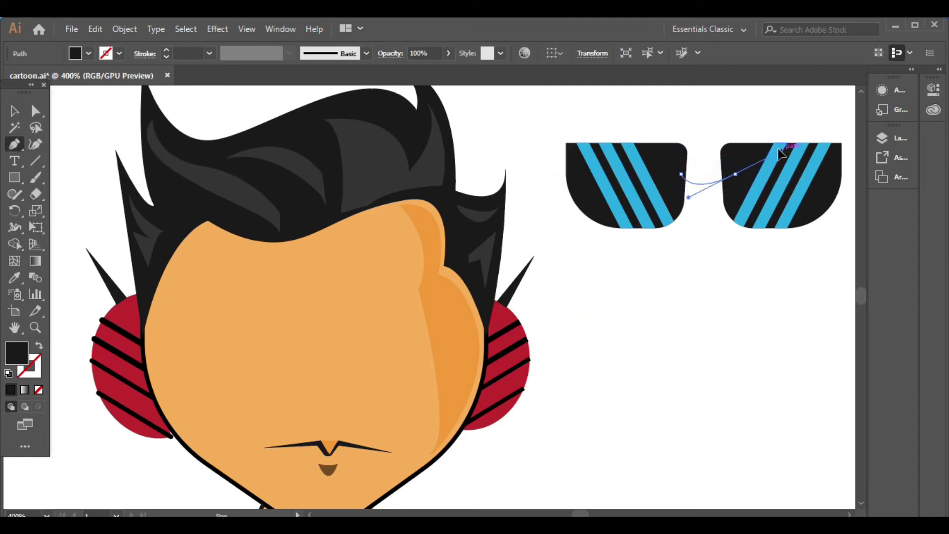
click(735, 194)
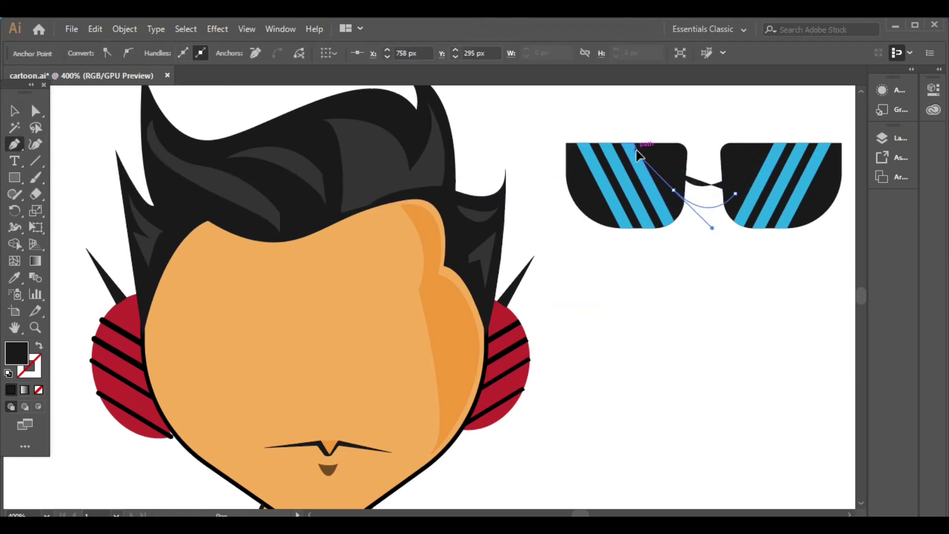
drag(684, 204, 685, 210)
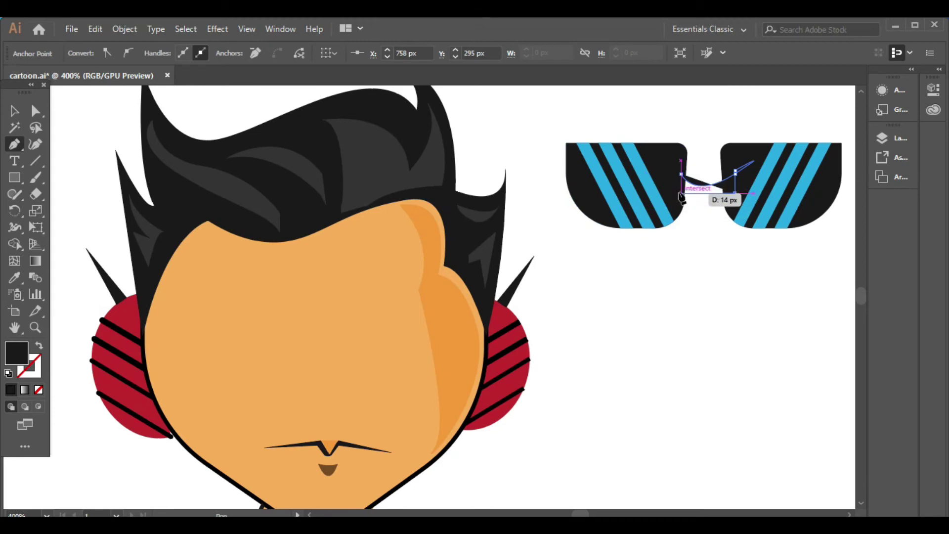
drag(681, 193, 700, 208)
- Position the bridge so it joins both lenses
click(14, 112)
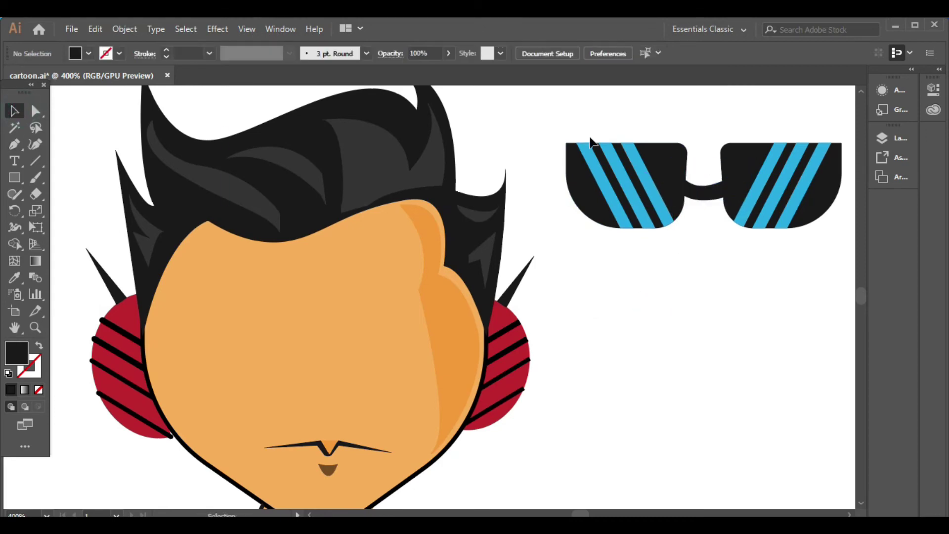
click(714, 196)
click(703, 176)
click(726, 190)
click(720, 252)
click(707, 188)
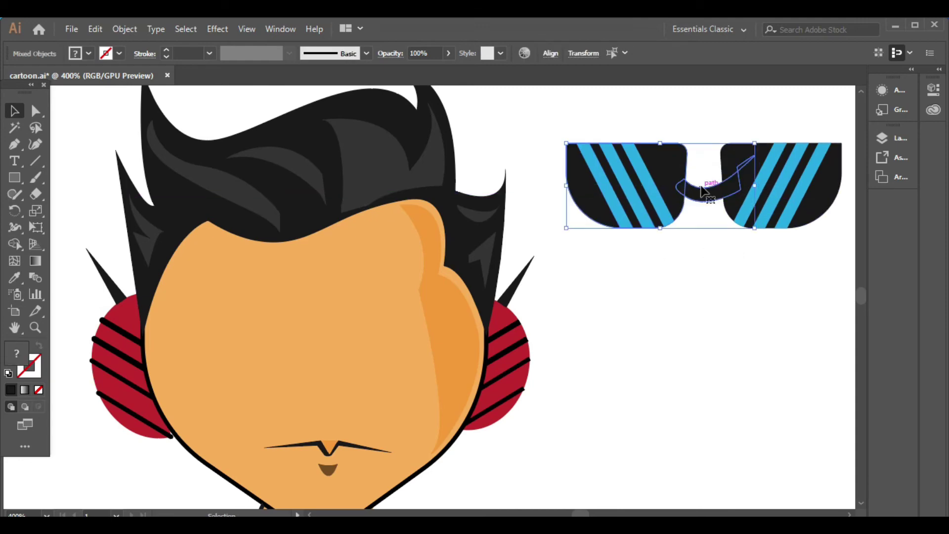
drag(707, 188, 699, 187)
click(686, 270)
- Group both lenses and the bridge and move the sunglasses onto the face
drag(556, 113, 740, 267)
right_click(740, 267)
click(772, 351)
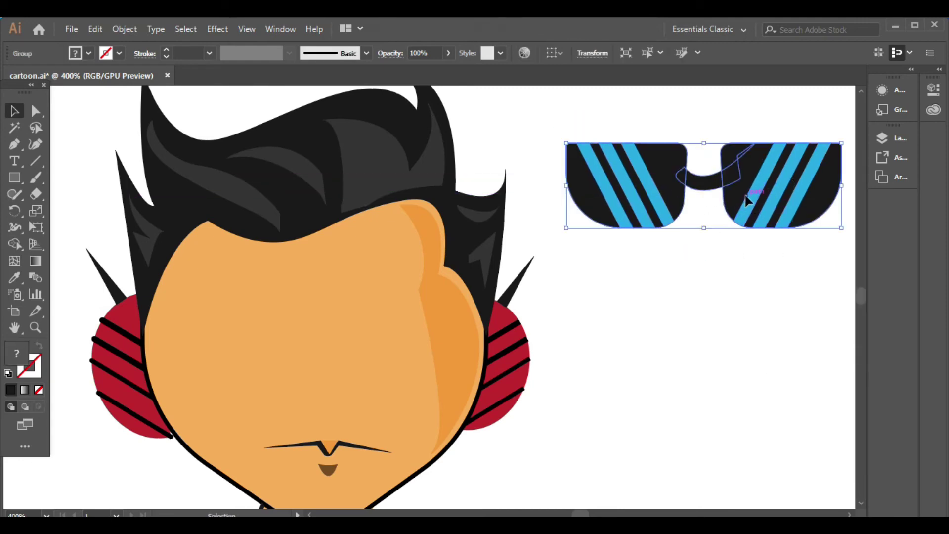
mouse_move(744, 202)
mouse_down()
mouse_move(348, 357)
mouse_move(359, 346)
mouse_up()
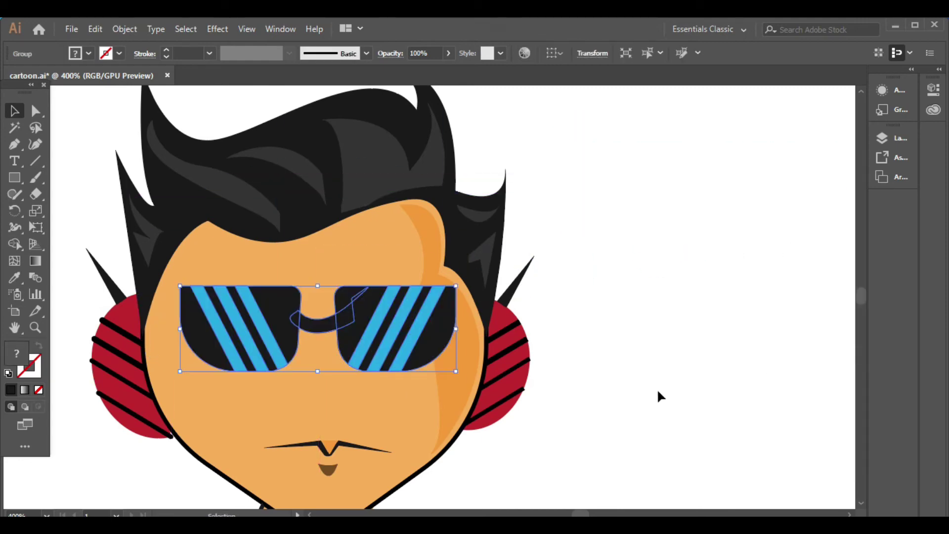
- Enlarge the sunglasses to span the face and lower them slightly
click(659, 310)
click(378, 339)
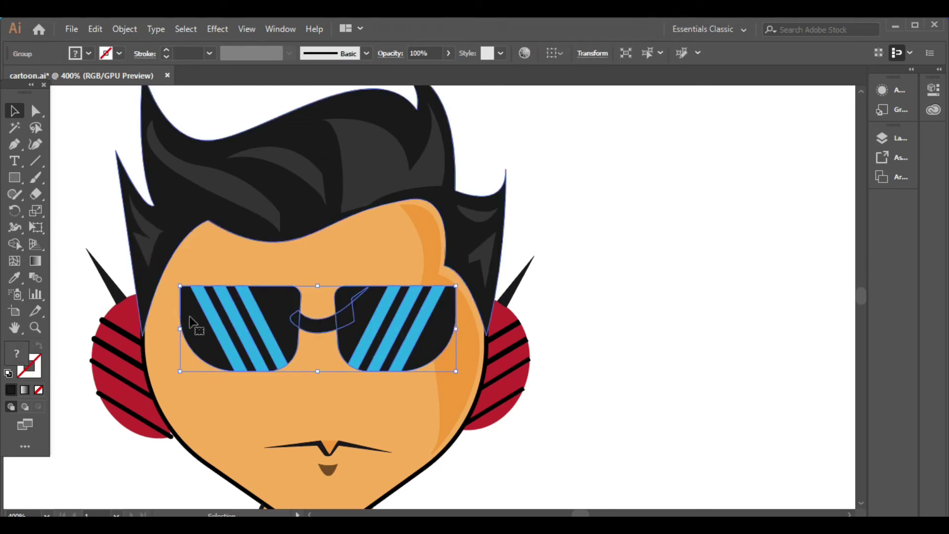
drag(179, 285, 160, 280)
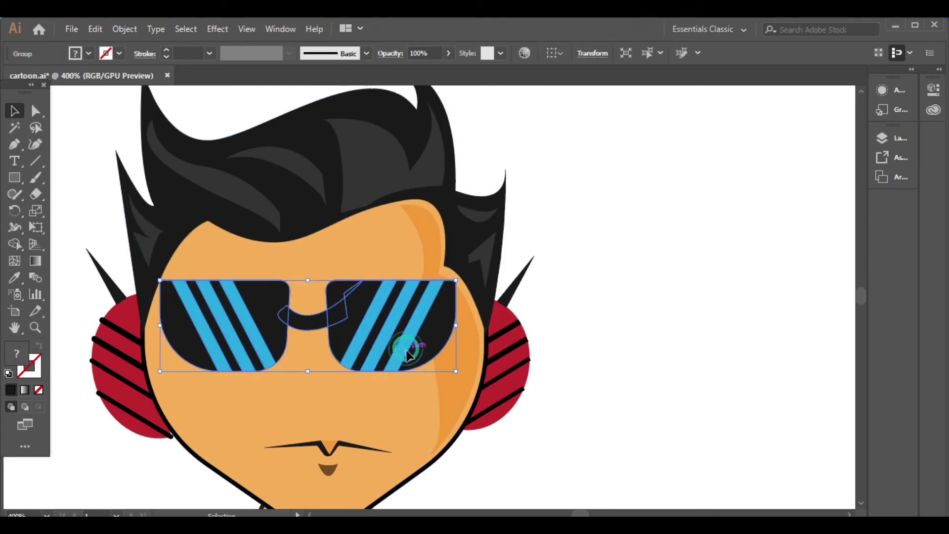
drag(407, 354, 407, 361)
click(613, 338)
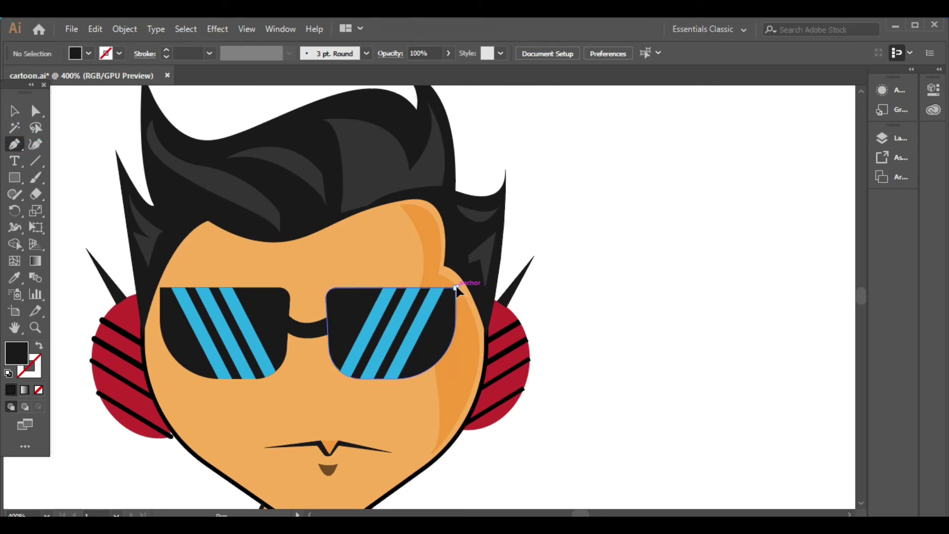
- Draw a black arm piece at the right lens corner and place it beside the lens
drag(456, 286, 477, 298)
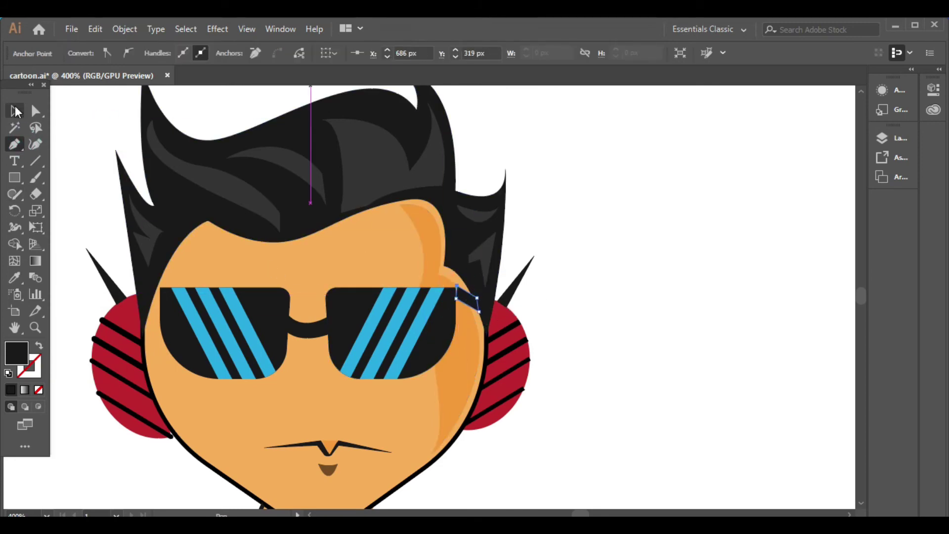
click(16, 111)
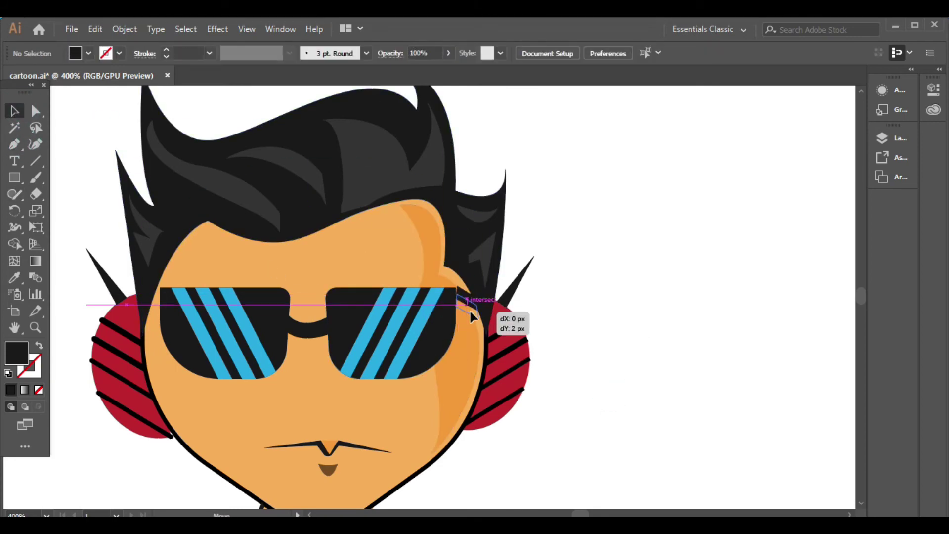
drag(470, 312, 469, 313)
click(663, 356)
click(645, 322)
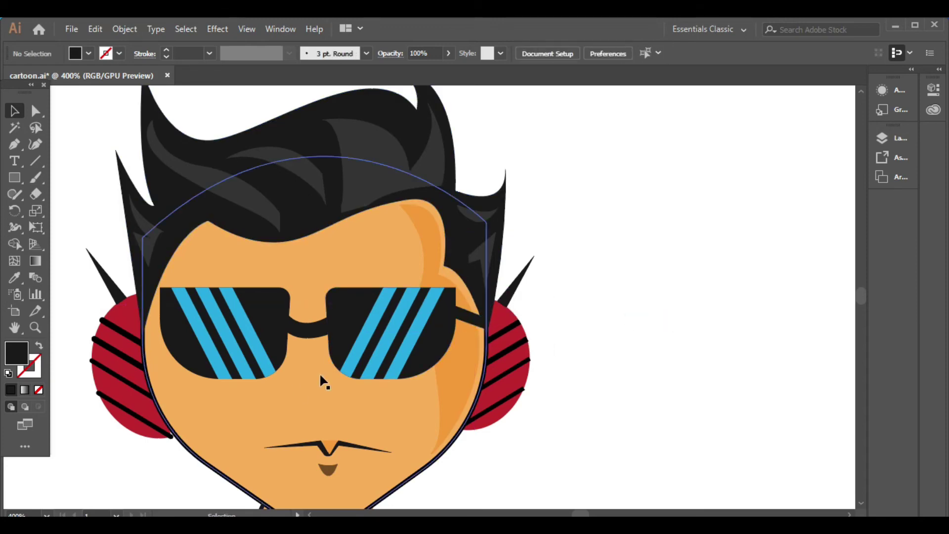
- Reflect a copy of the arm and move it to the left lens
click(467, 318)
right_click(483, 317)
click(635, 278)
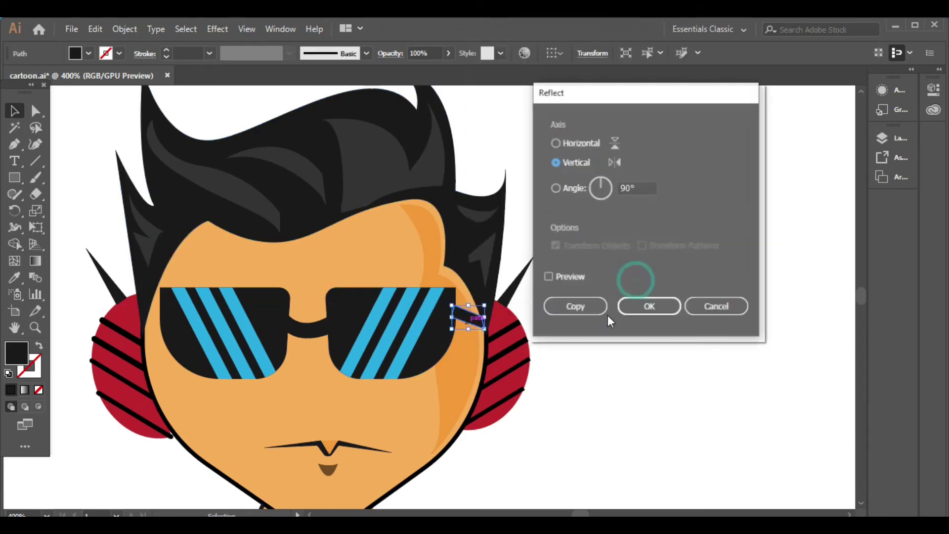
click(591, 309)
drag(468, 318, 148, 324)
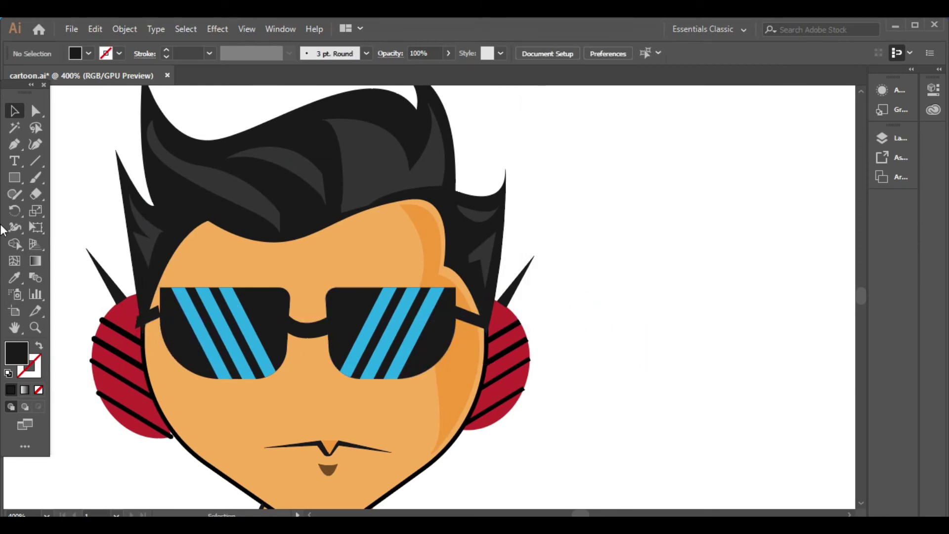
- Draw a four-corner patch shape between the lenses with the Pen tool
drag(13, 143, 63, 148)
click(63, 148)
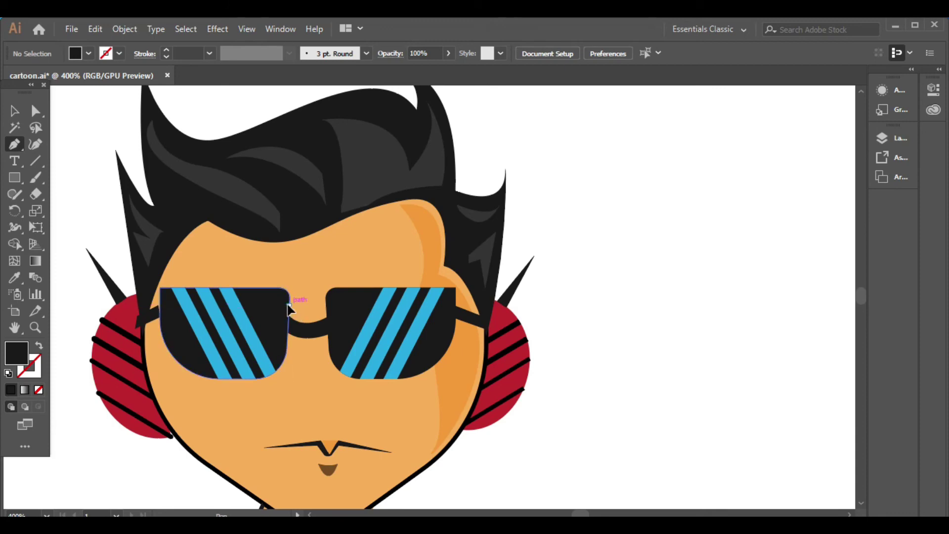
click(289, 304)
click(329, 305)
click(330, 356)
click(286, 356)
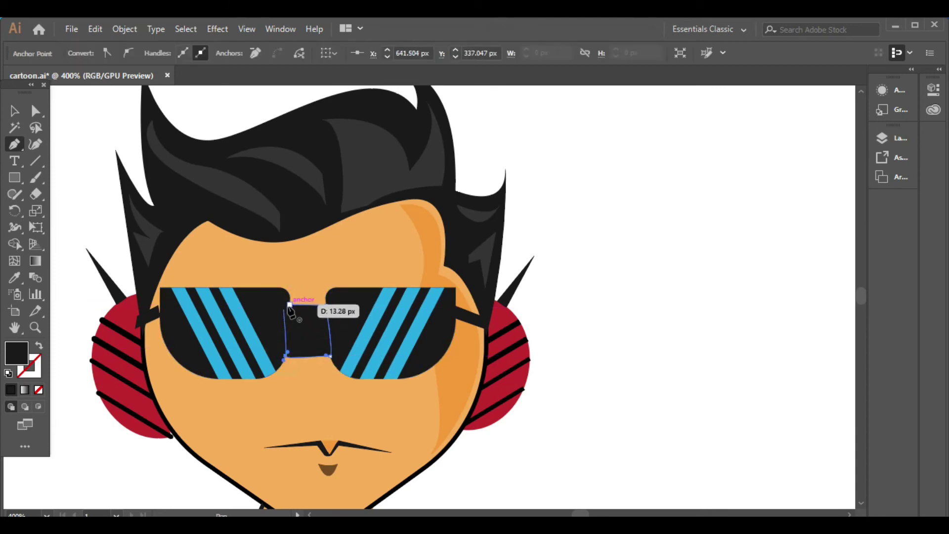
click(290, 304)
- Fill the patch with the skin colour and send it behind the bridge
key(i)
click(434, 243)
key(v)
key(ctrl+shift+a)
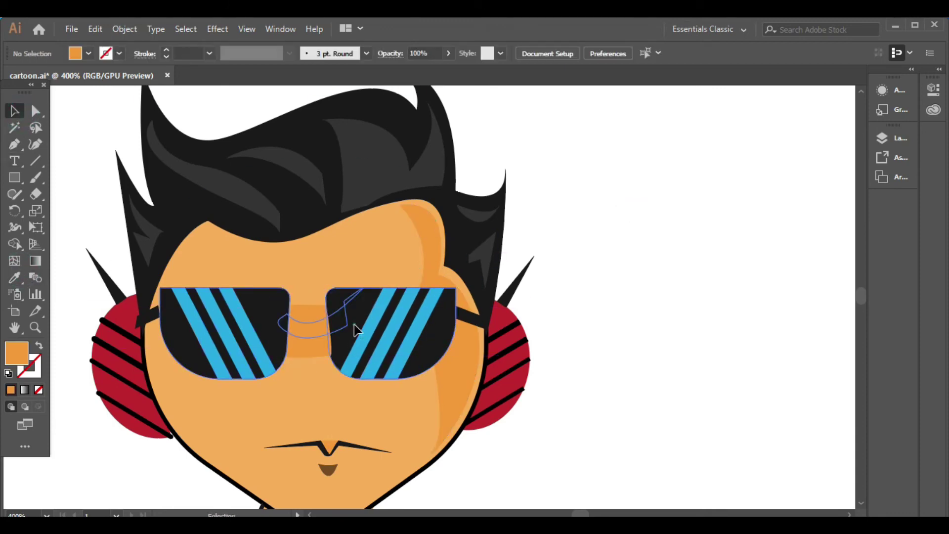
right_click(354, 324)
click(633, 247)
- Draw a curved nose below the sunglasses and fill it with the dark hair colour
key(ctrl+minus)
key(p)
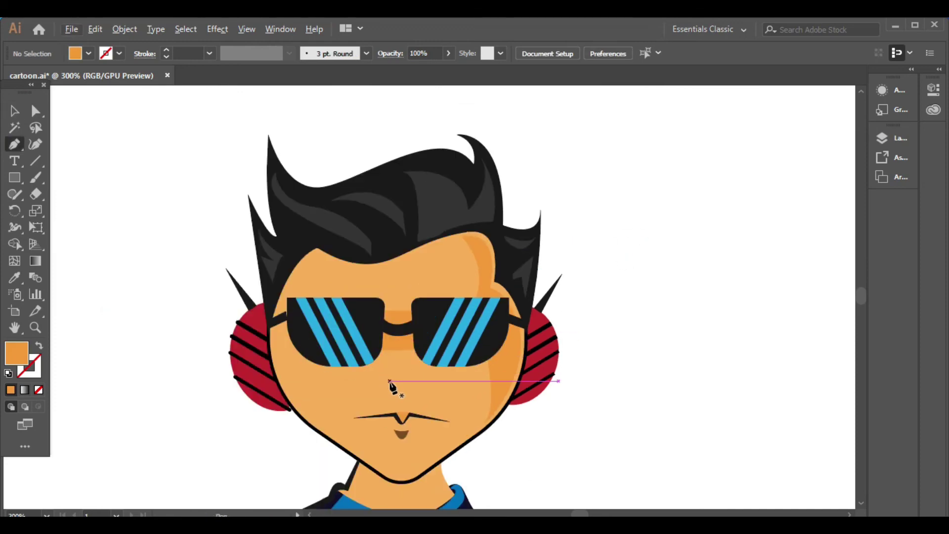
click(384, 377)
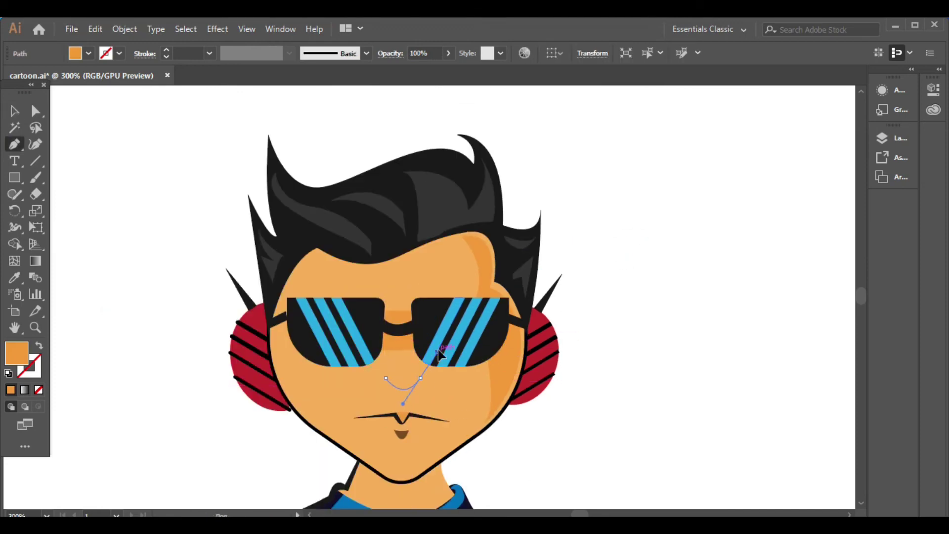
drag(438, 353, 437, 353)
click(385, 376)
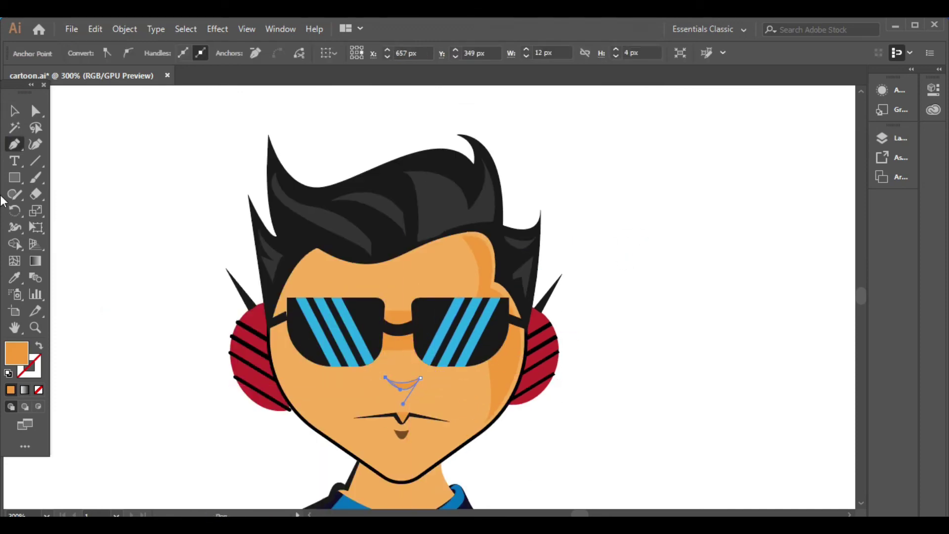
key(i)
click(420, 174)
key(v)
click(608, 396)
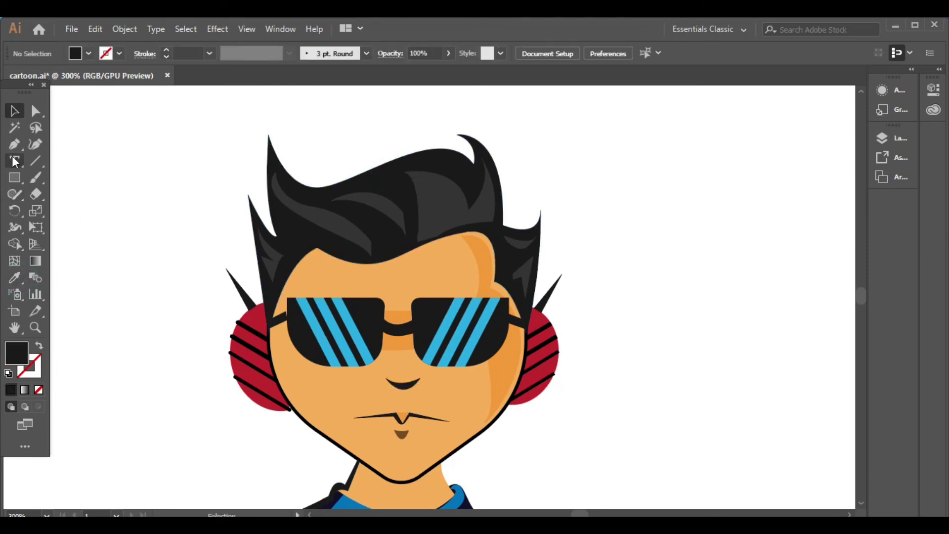
- Add a small skin-coloured triangle on the nose, then zoom out to view the character
click(400, 356)
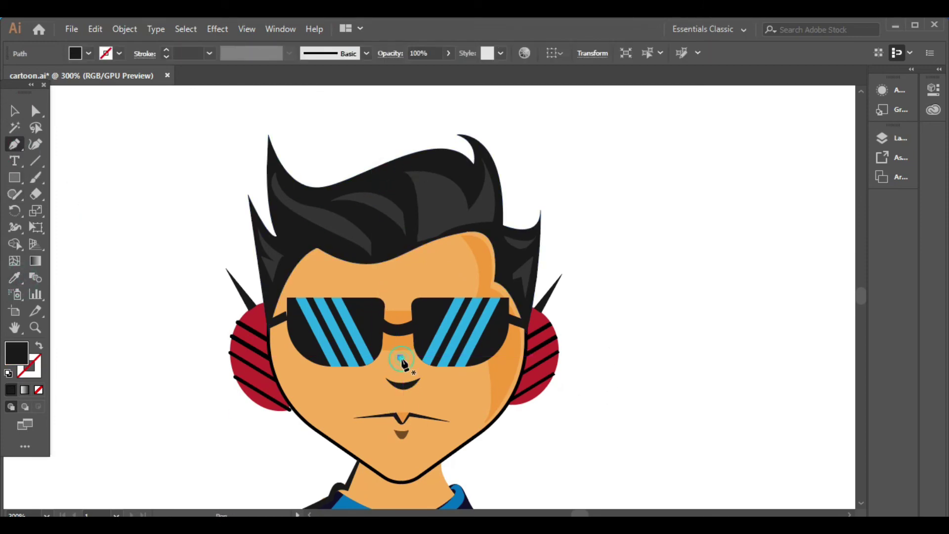
click(403, 388)
click(420, 370)
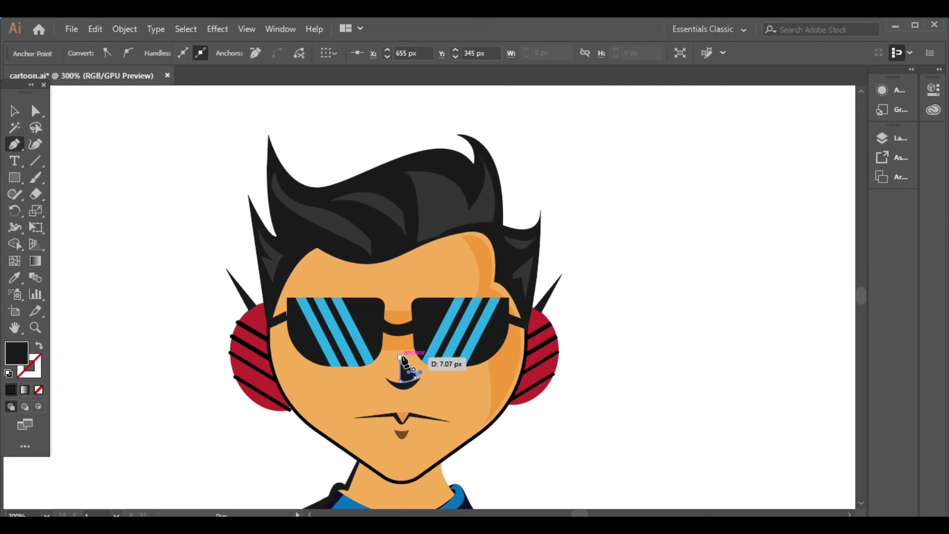
click(14, 277)
click(20, 117)
click(767, 466)
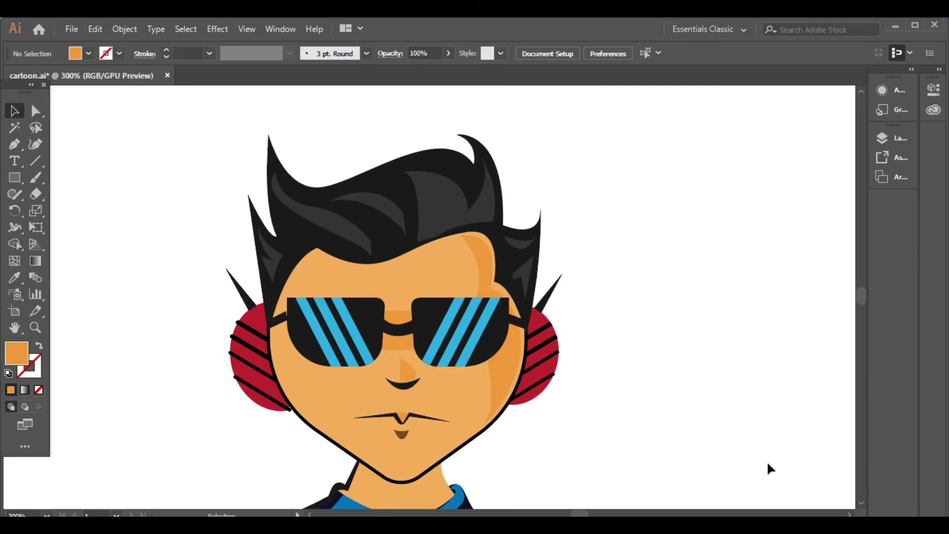
click(415, 370)
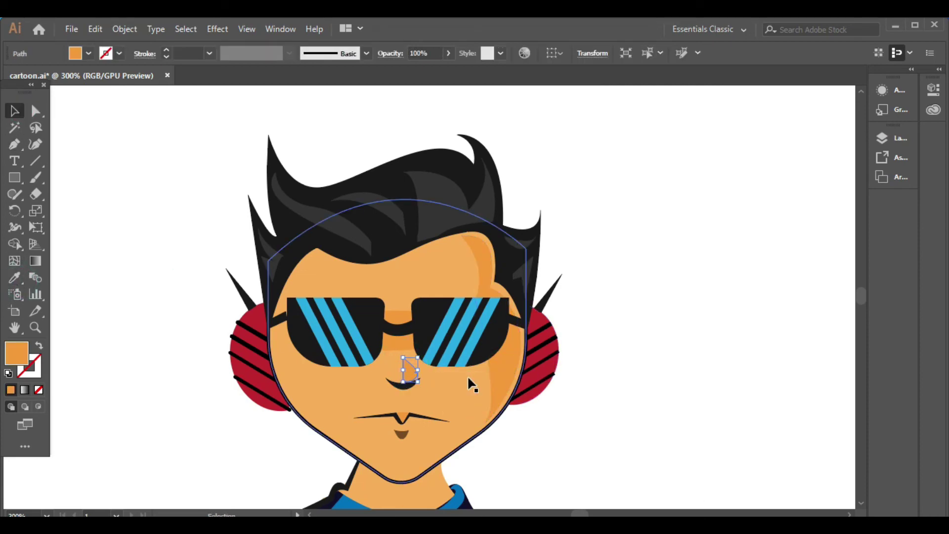
key(ctrl+shift+a)
key(ctrl+minus)
scroll(608, 323, down, 2)
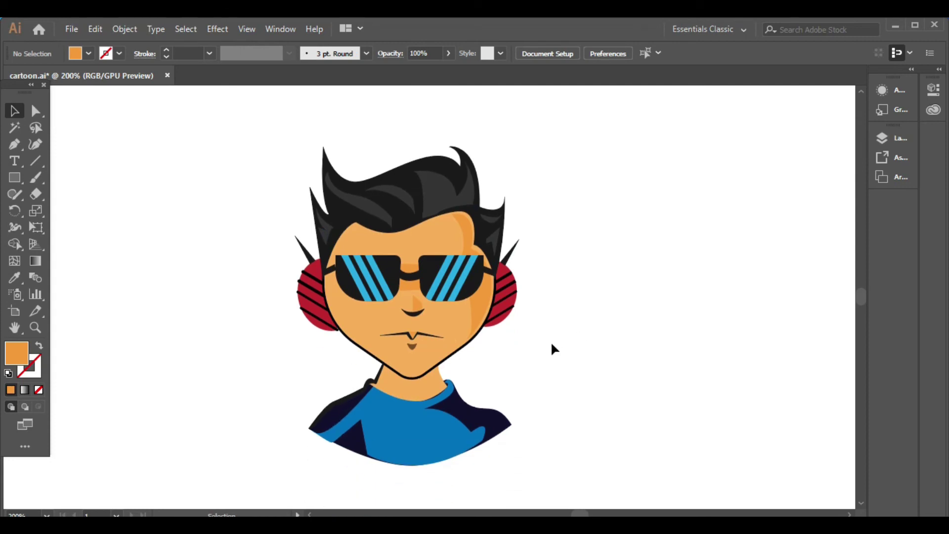
- Pen a cord path from the left ear cup down across the chest to the right ear cup
drag(12, 148, 59, 145)
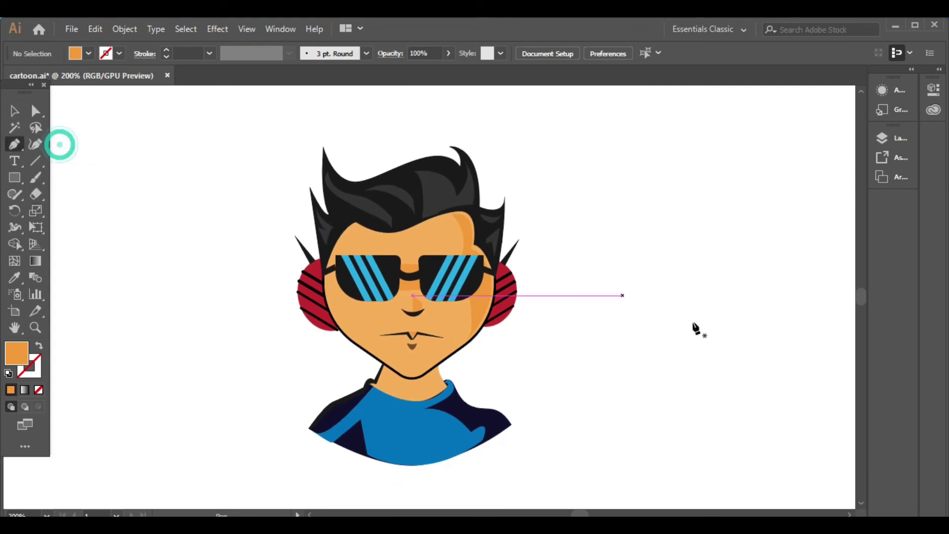
click(501, 296)
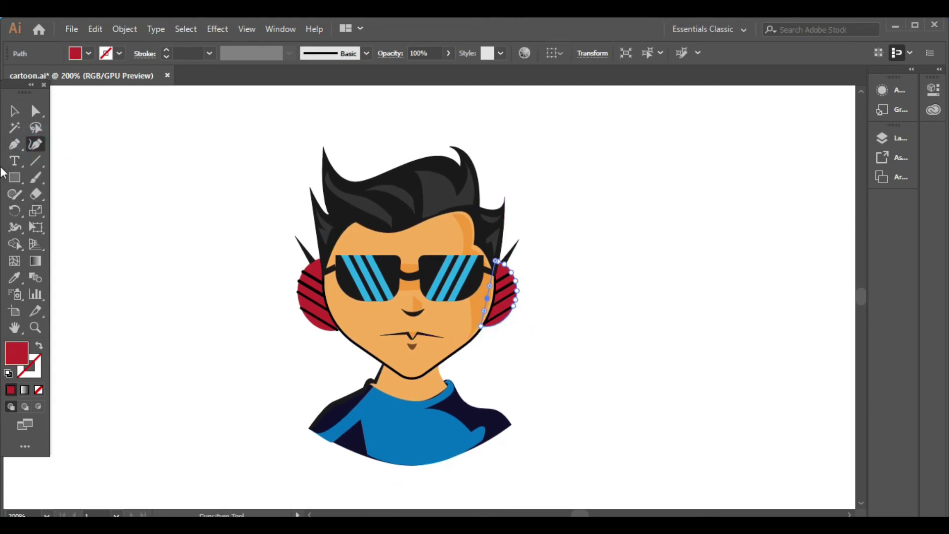
click(15, 110)
key(ctrl+shift+a)
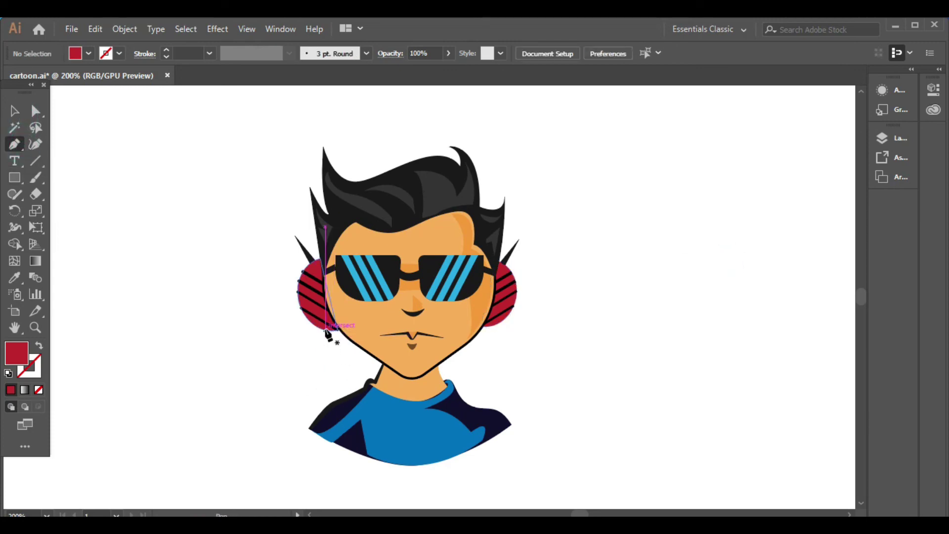
click(323, 332)
drag(341, 370, 363, 370)
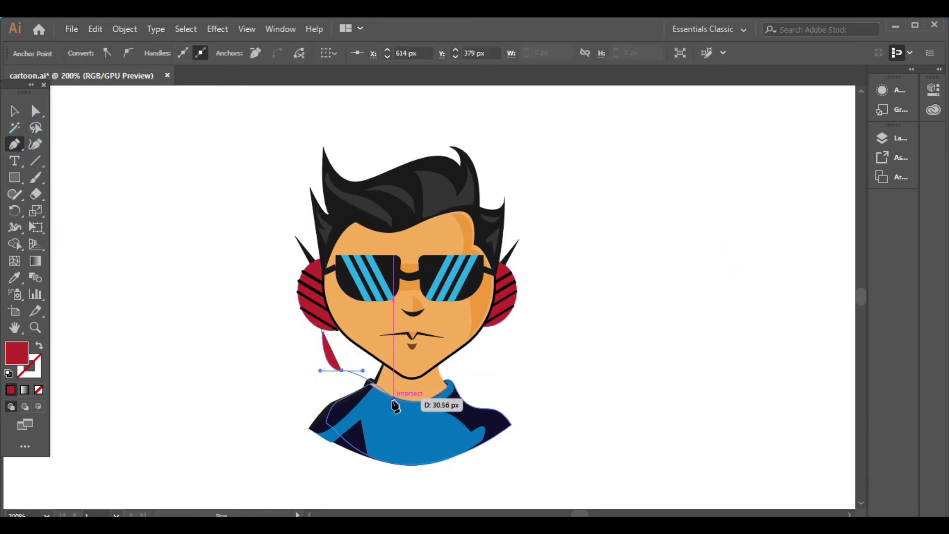
mouse_move(390, 403)
mouse_down()
mouse_move(390, 424)
mouse_move(453, 418)
mouse_up()
mouse_move(463, 380)
mouse_down()
mouse_move(478, 377)
mouse_move(491, 342)
mouse_up()
click(493, 327)
click(323, 328)
- Style the cord with a black 1 pt stroke and no fill
click(15, 110)
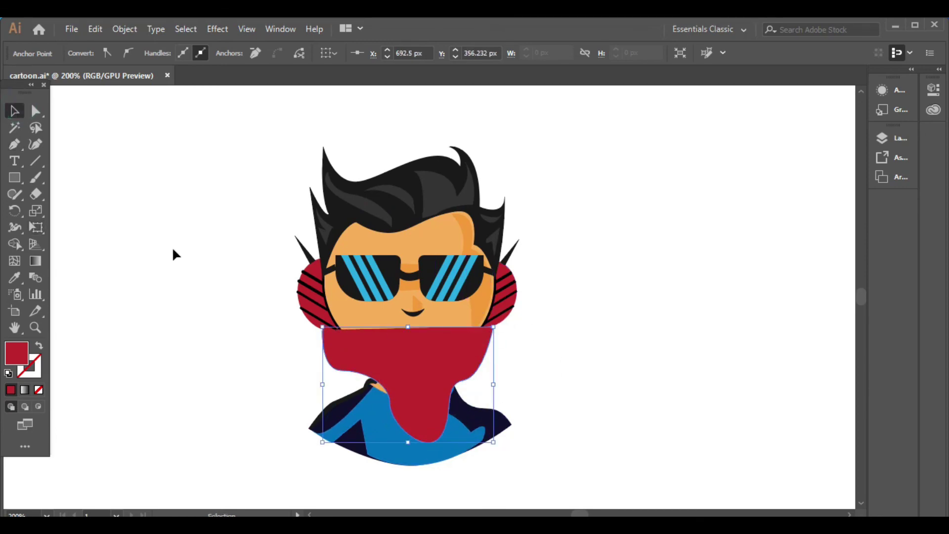
click(173, 251)
click(361, 378)
click(119, 54)
click(42, 71)
click(87, 53)
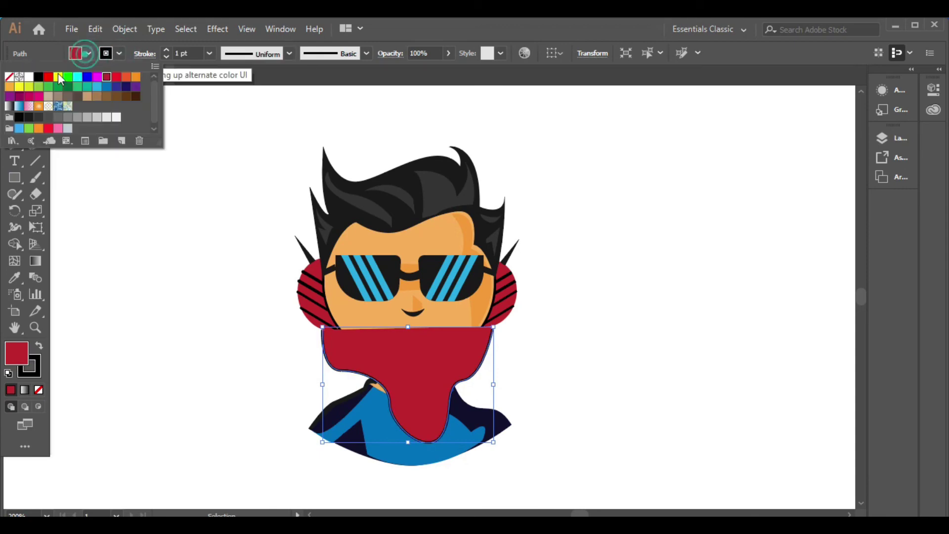
click(9, 77)
click(168, 53)
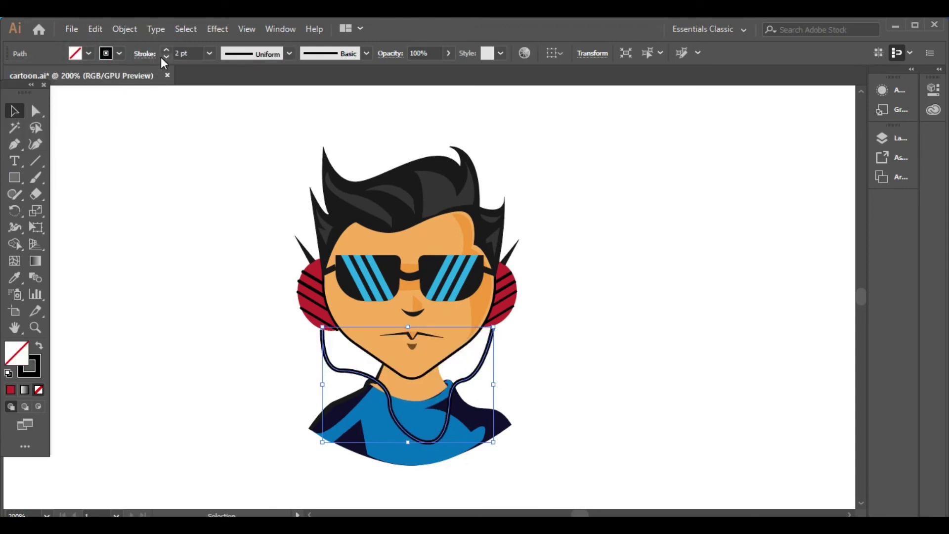
click(167, 57)
click(524, 251)
click(454, 388)
click(557, 369)
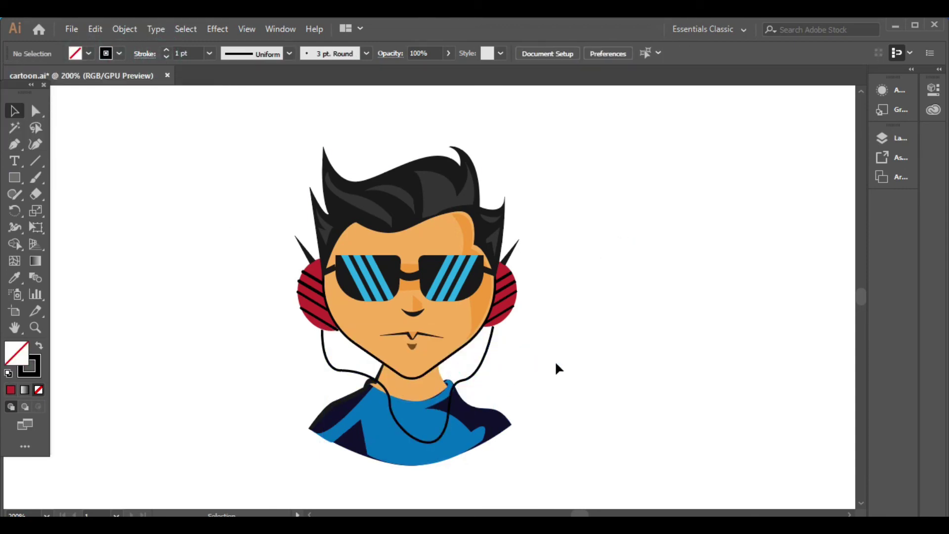
drag(14, 177, 75, 209)
- Add a small white outline-free ellipse clip on the cord beside the neck
drag(149, 274, 172, 284)
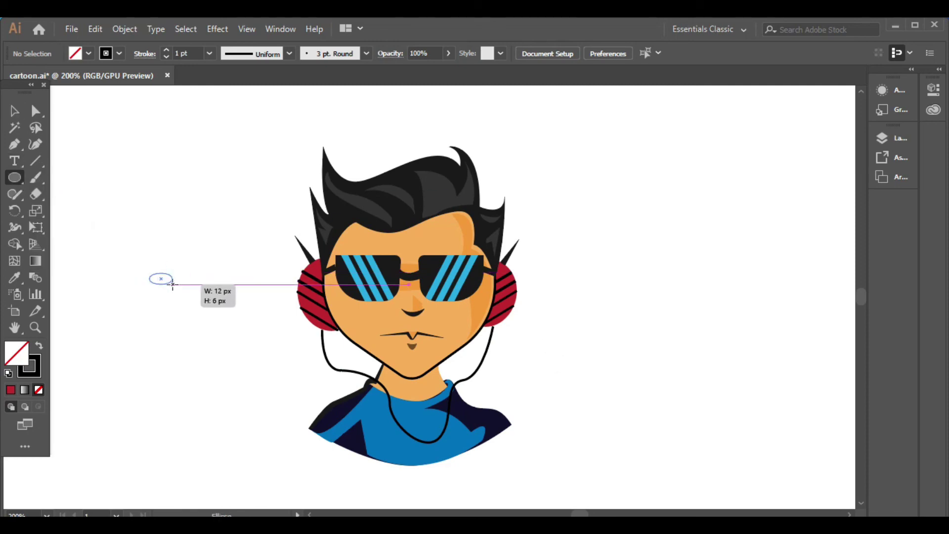
click(88, 53)
click(9, 77)
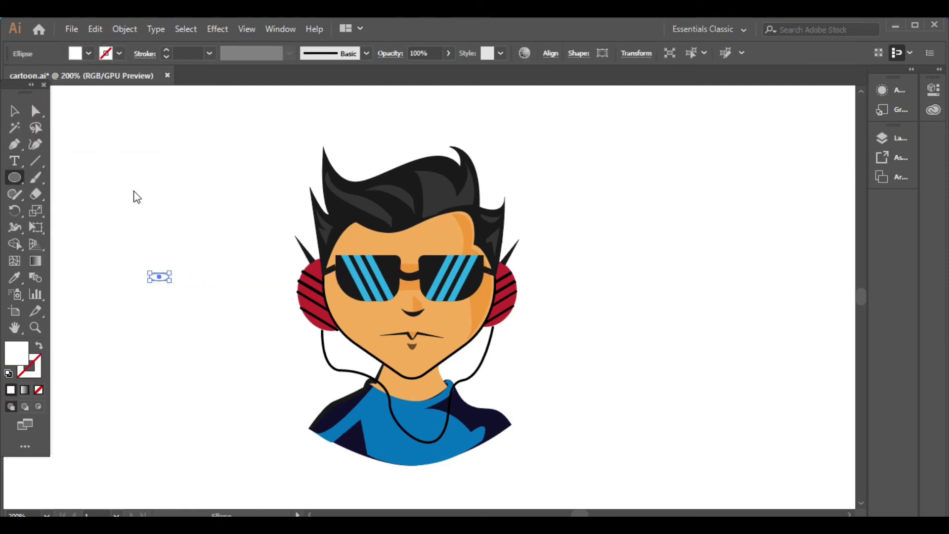
key(v)
drag(159, 277, 384, 387)
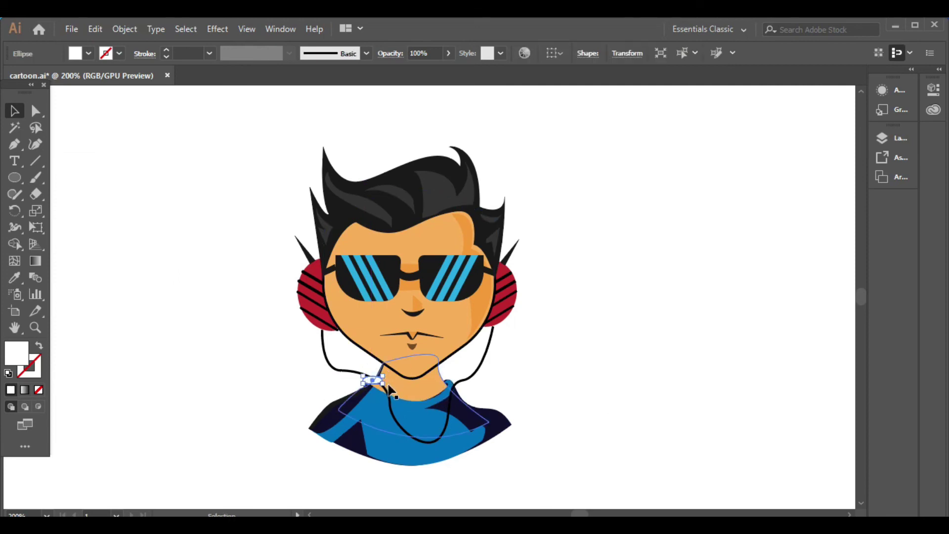
mouse_move(362, 384)
mouse_down()
mouse_move(403, 382)
mouse_move(360, 383)
mouse_move(371, 380)
mouse_up()
click(576, 412)
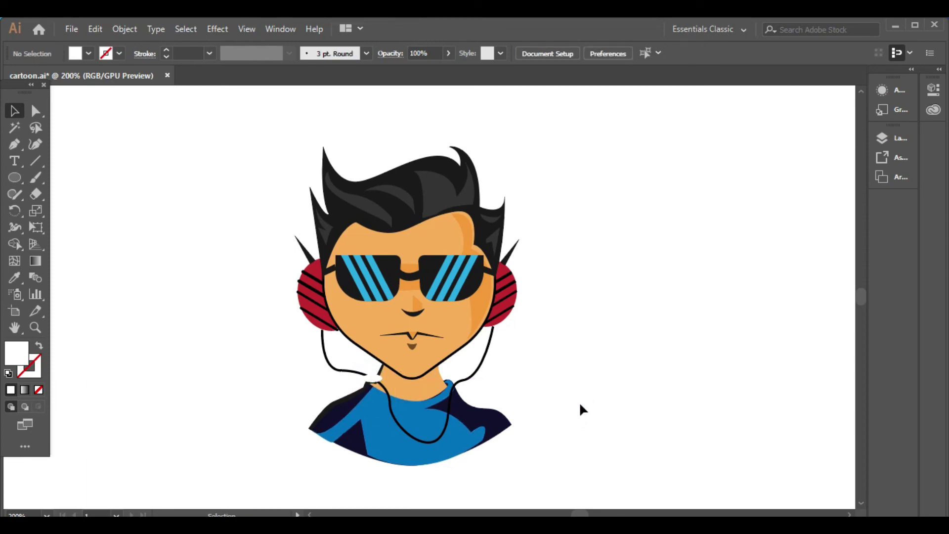
- Pen an extra chest curve with black stroke and no fill, then shift the character up
click(422, 441)
drag(470, 450, 518, 439)
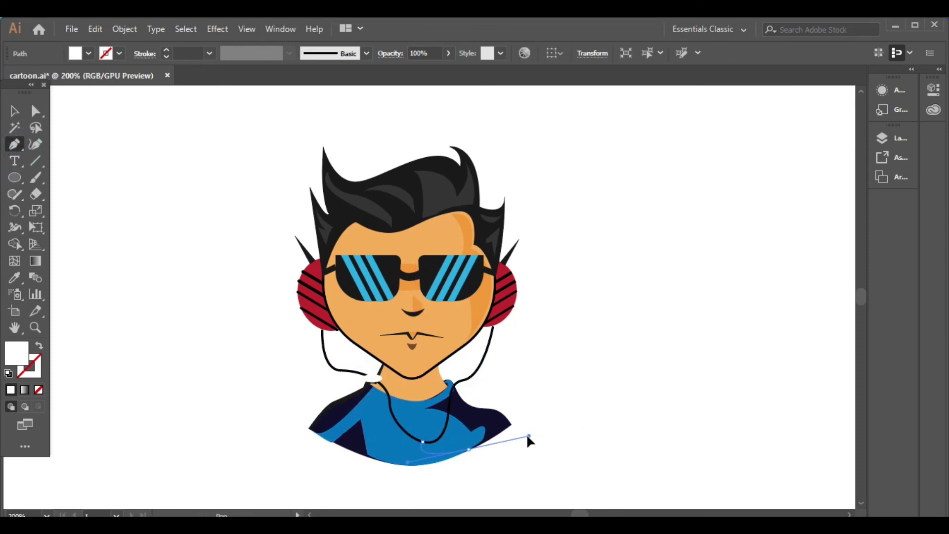
key(v)
click(155, 195)
click(468, 450)
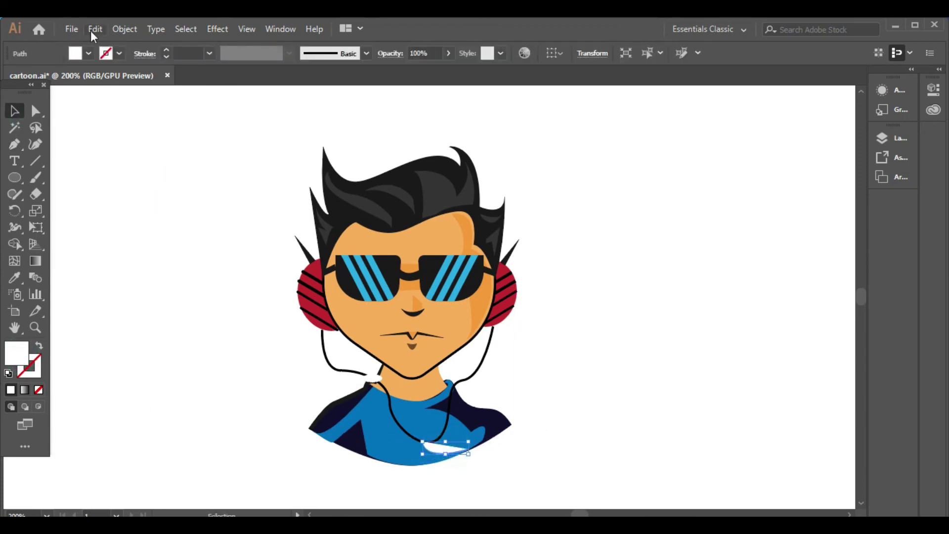
click(168, 51)
click(119, 54)
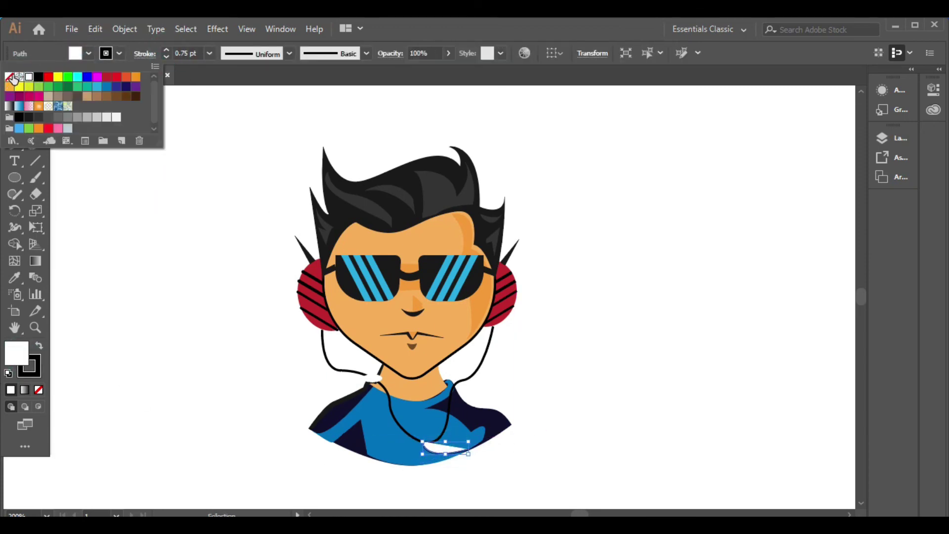
click(12, 78)
click(816, 403)
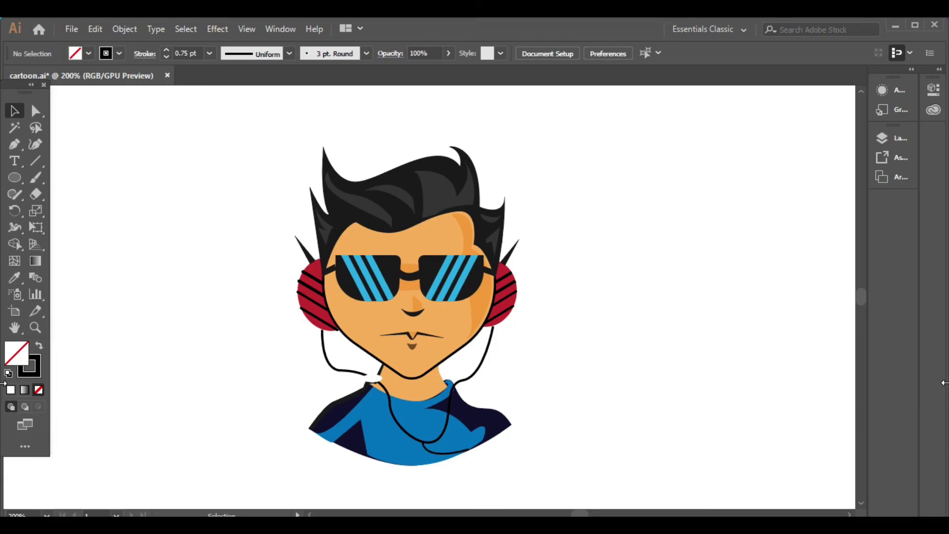
drag(336, 290, 336, 268)
right_click(598, 283)
- Trace a closed outline along the shirt's shoulders and curved bottom edge
click(597, 379)
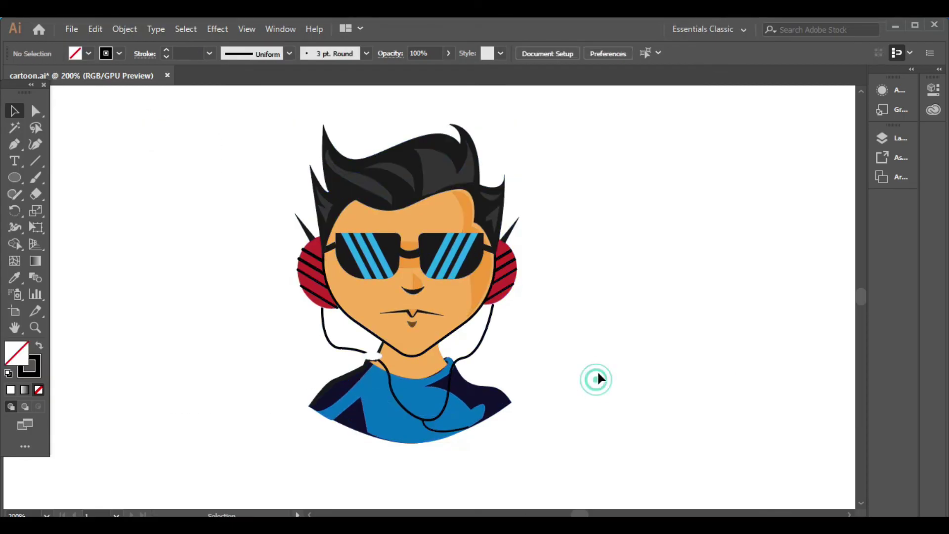
scroll(588, 352, down, 1)
click(508, 415)
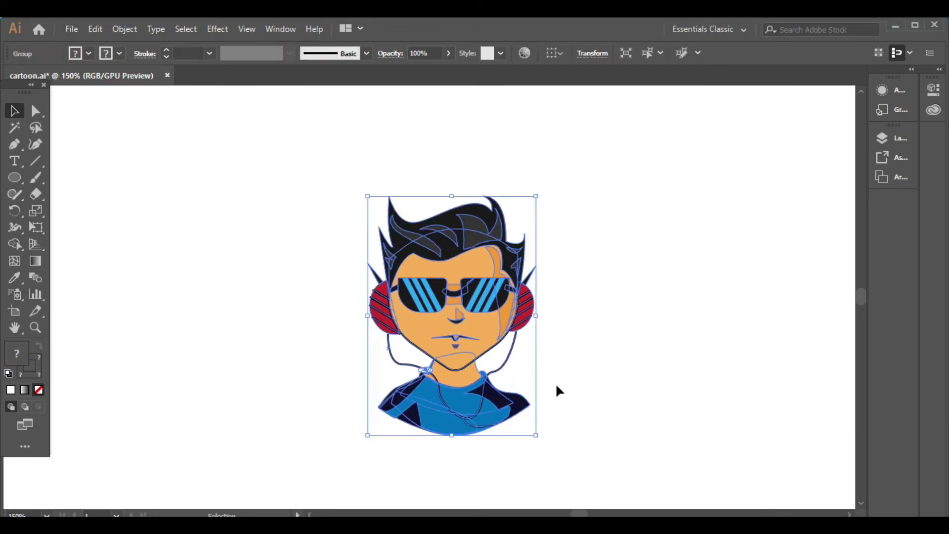
click(556, 382)
scroll(511, 360, up, 2)
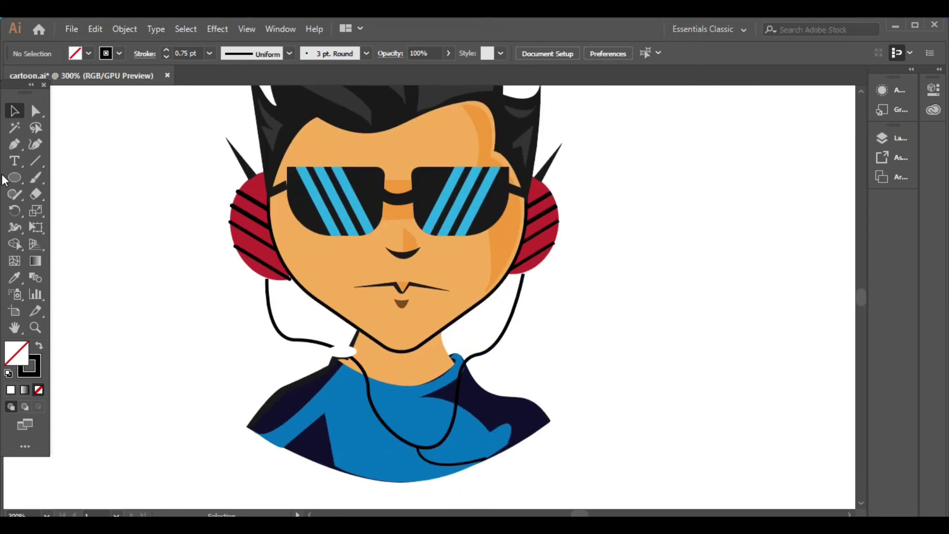
click(331, 363)
click(279, 391)
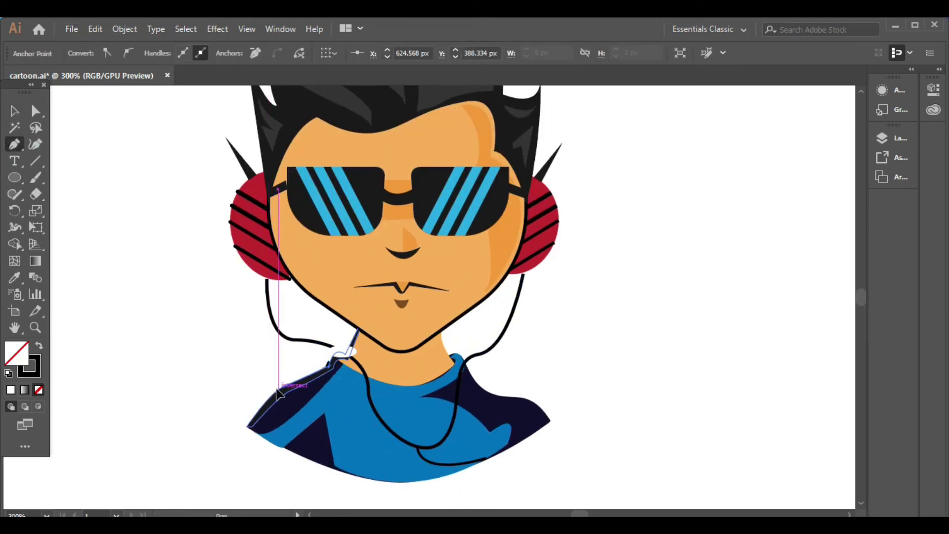
click(245, 424)
drag(552, 422, 719, 292)
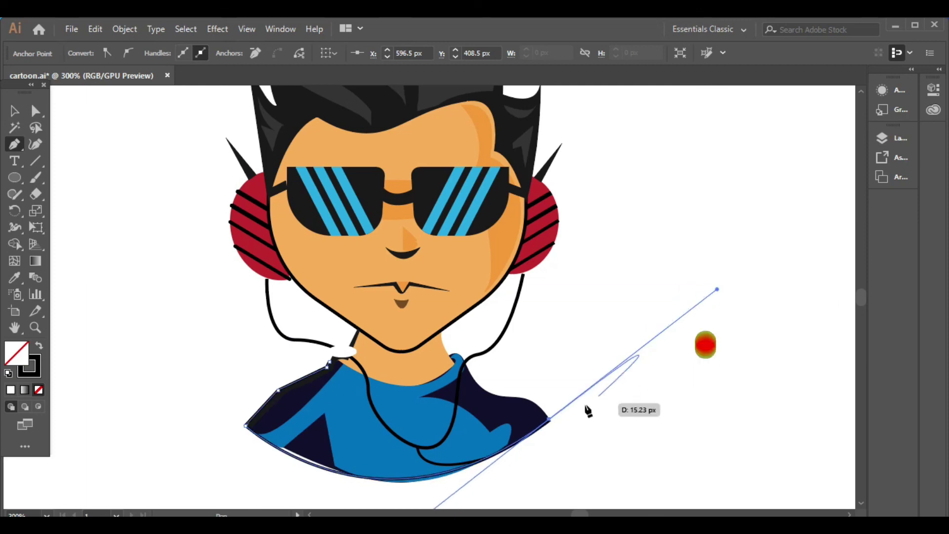
alt+click(549, 420)
click(483, 396)
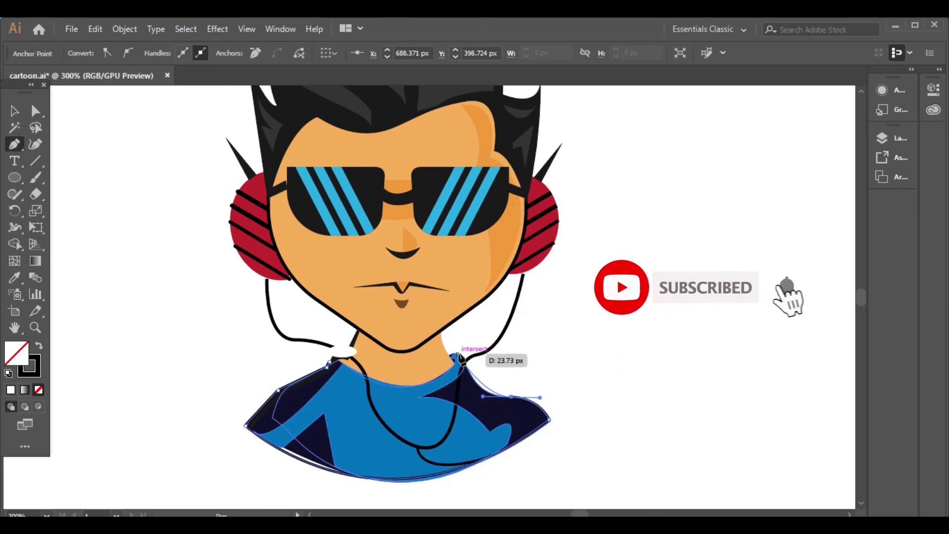
drag(456, 352, 439, 325)
click(454, 376)
- Give the shirt outline a 2 pt black stroke with round caps
key(v)
click(102, 224)
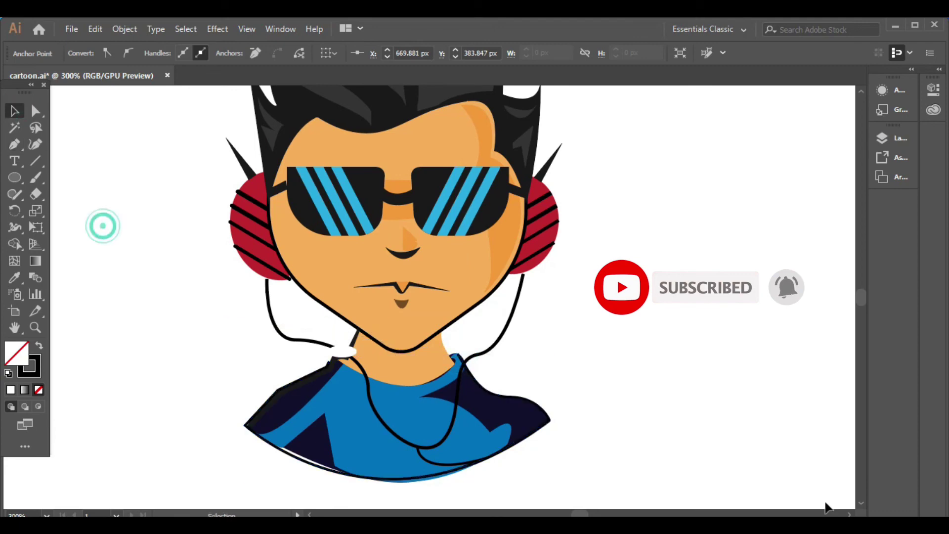
click(301, 454)
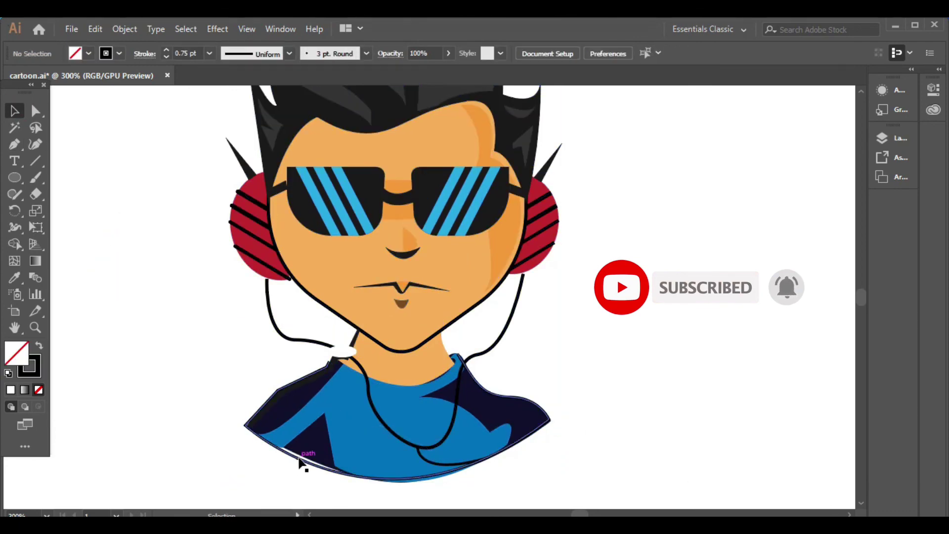
click(166, 50)
click(144, 53)
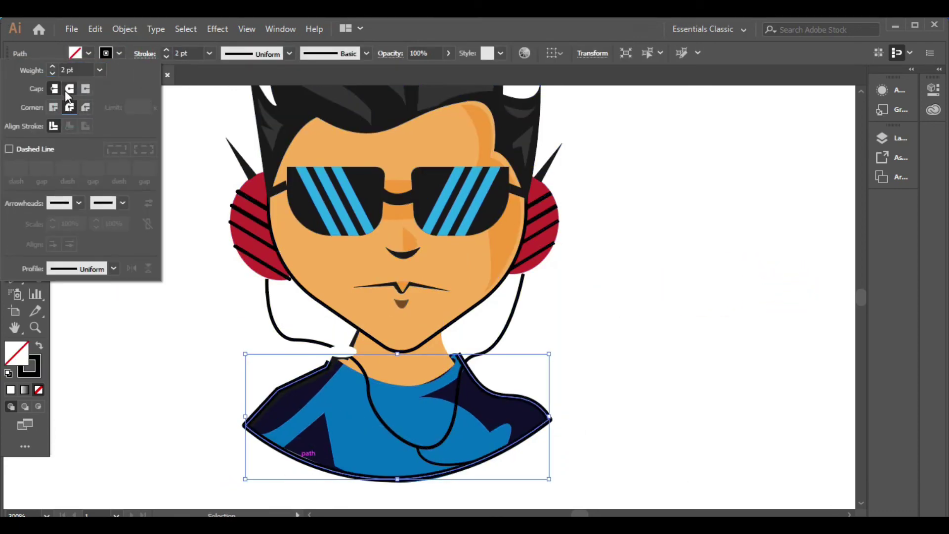
click(683, 352)
key(ctrl+minus)
key(ctrl+minus)
key(shift+x)
- Draw a page-sized rectangle behind the cartoon and fill it with cyan
key(m)
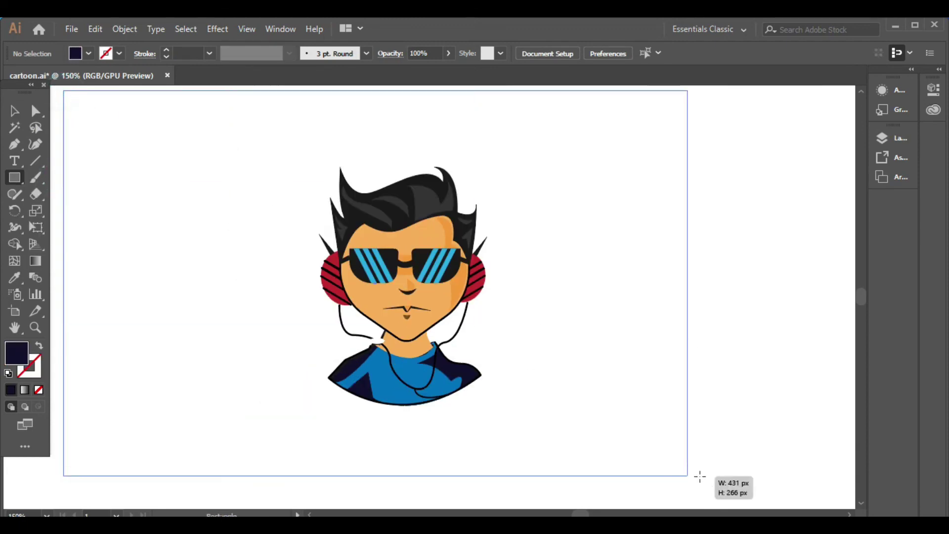
drag(63, 89, 841, 470)
right_click(275, 277)
click(455, 498)
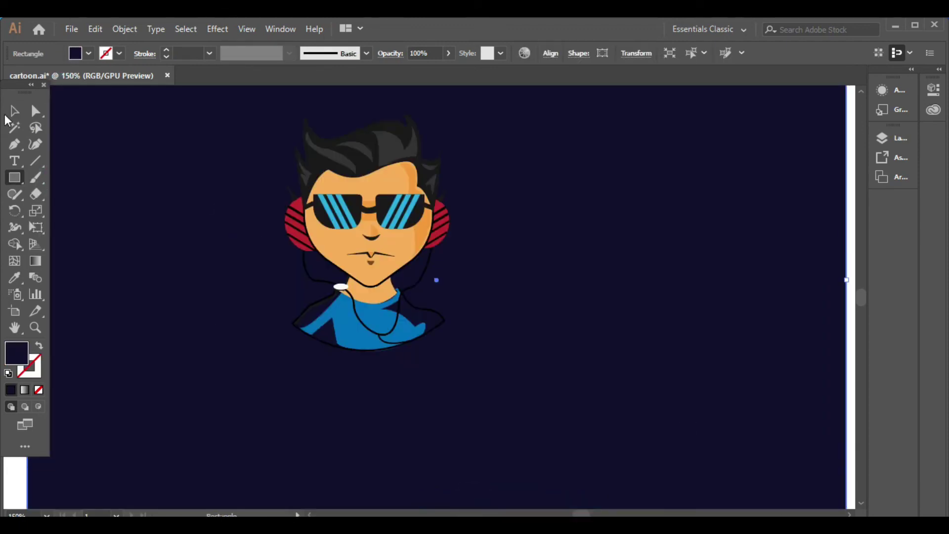
key(v)
click(604, 314)
click(146, 251)
click(75, 54)
click(50, 81)
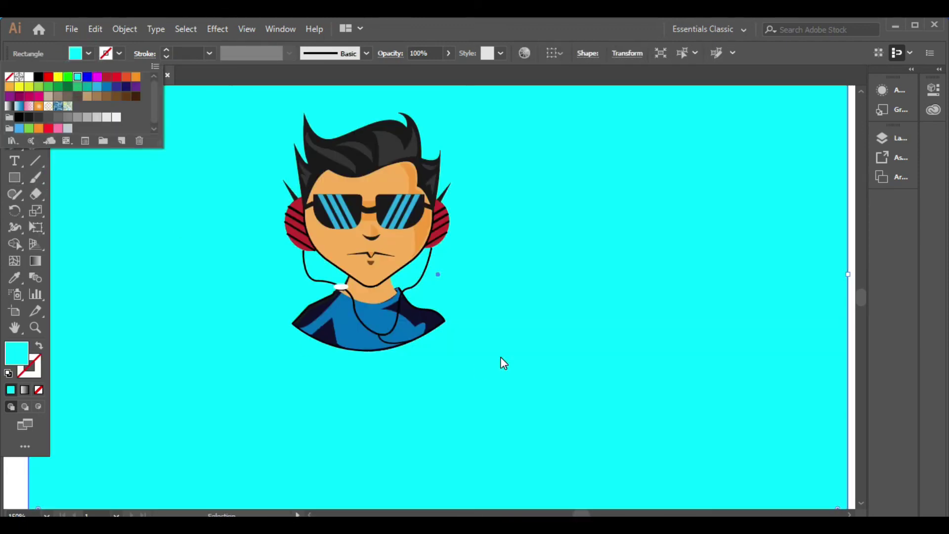
- Centre the cartoon man on the cyan background
mouse_move(386, 247)
mouse_down()
mouse_move(460, 319)
mouse_move(458, 246)
mouse_up()
key(ctrl+plus)
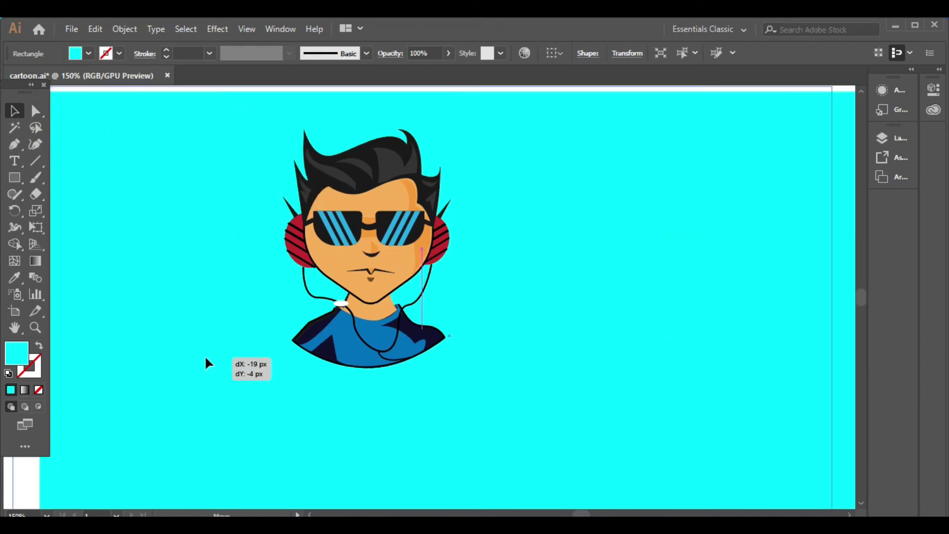
drag(176, 242, 227, 257)
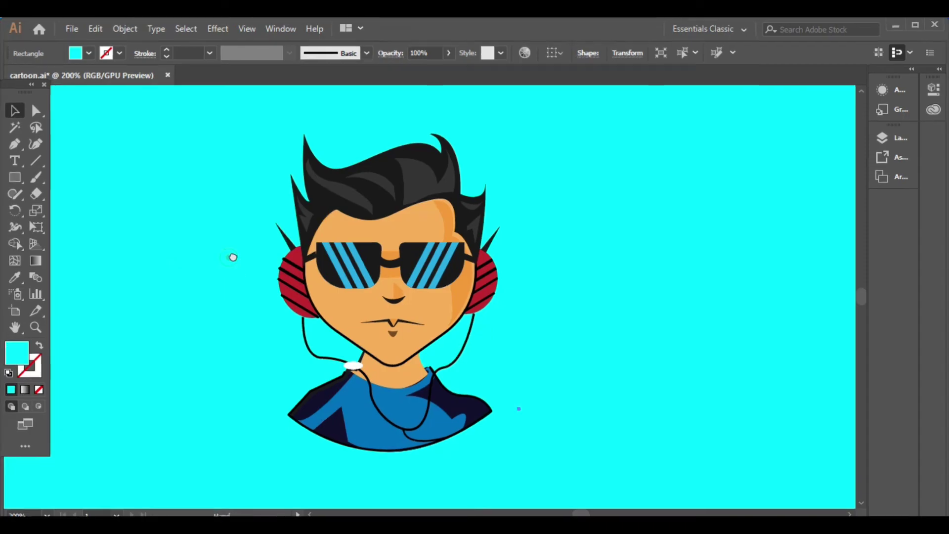